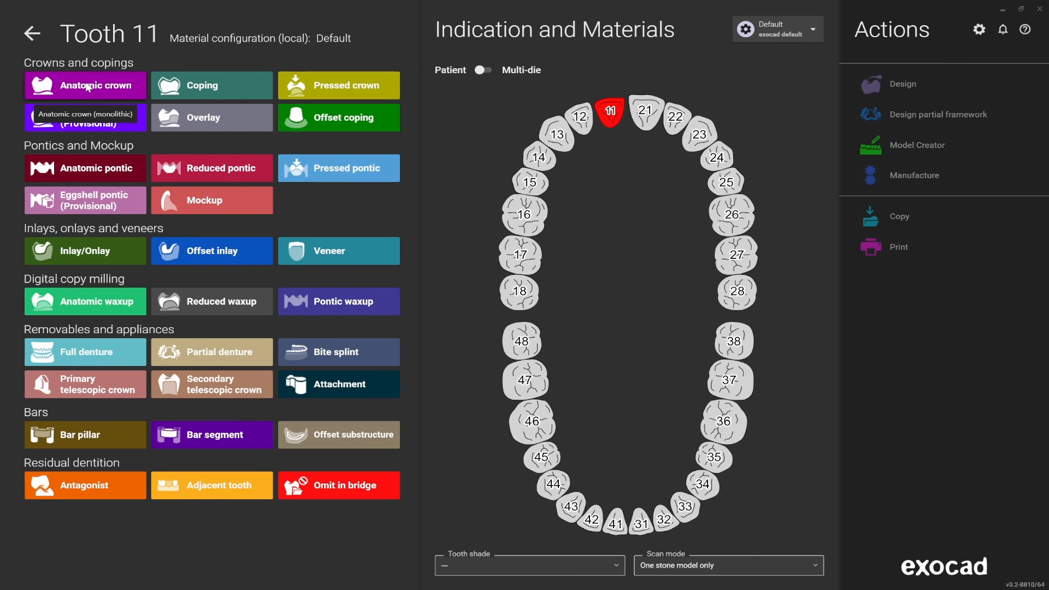
# Define tooth 11 as a zirconia anatomic crown on a titanium custom abutment, leaving the suprastructure's screw channel cut at No (decide later).
pyautogui.click(89, 89)
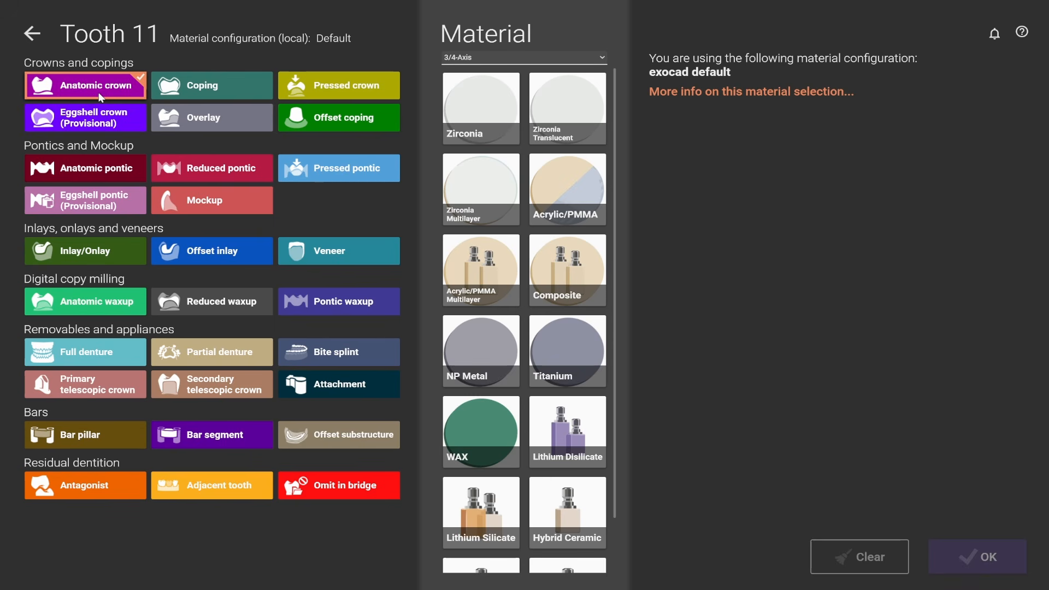
pyautogui.click(475, 117)
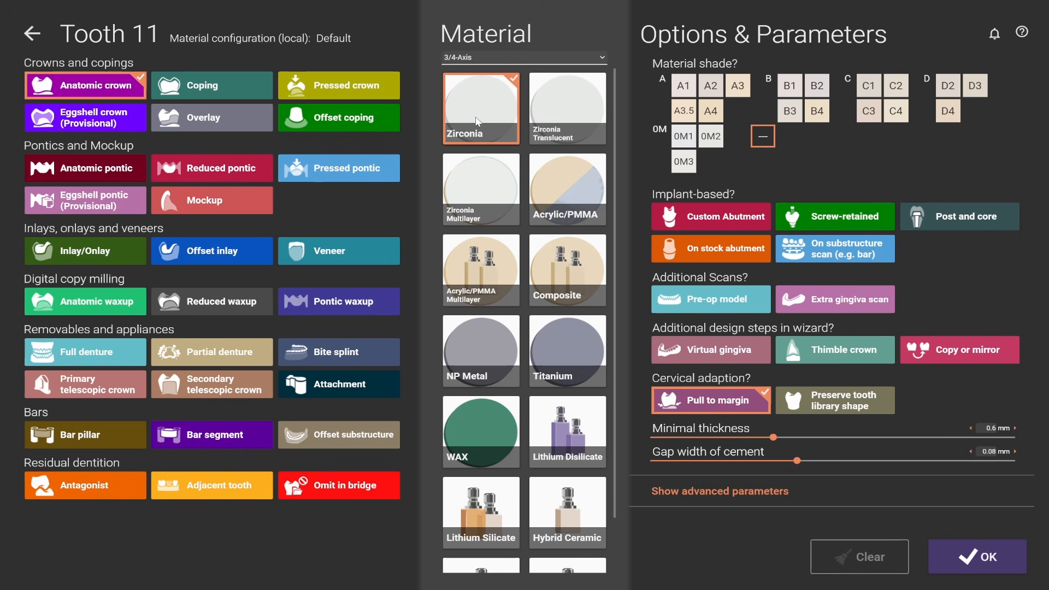
pyautogui.click(708, 226)
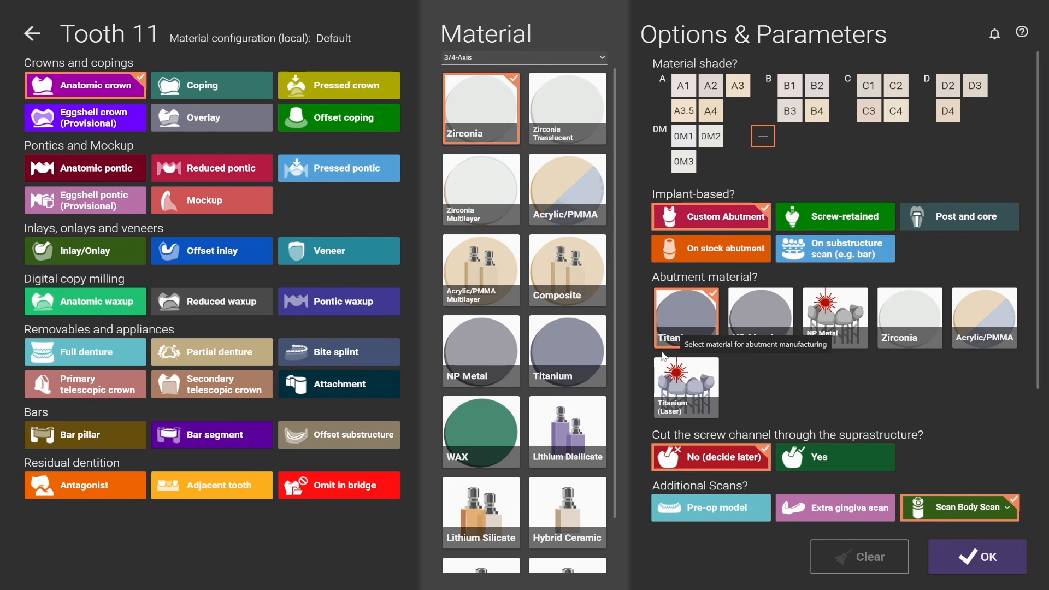
pyautogui.click(822, 464)
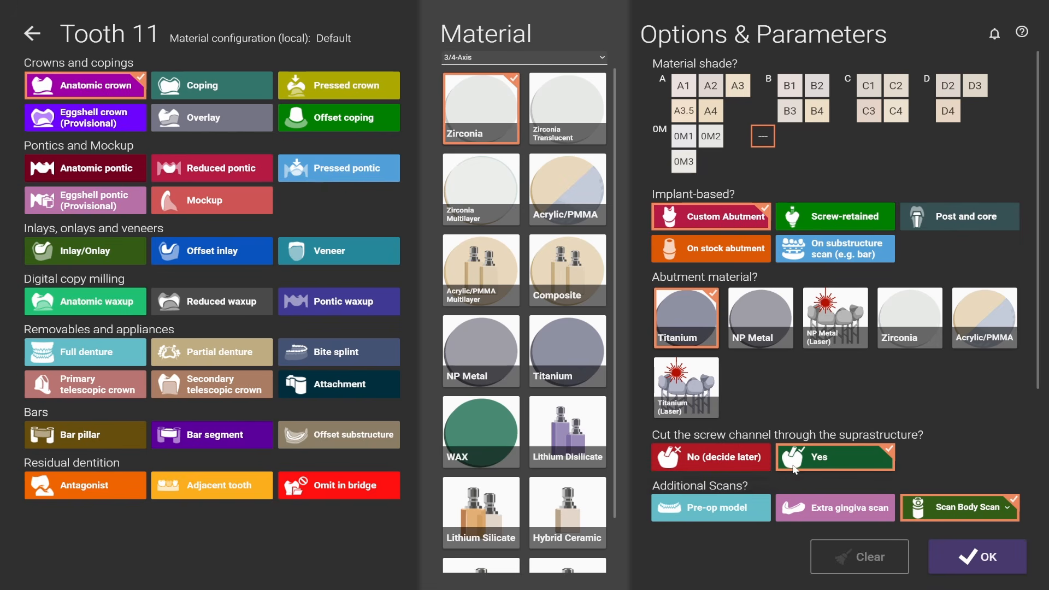
pyautogui.click(709, 465)
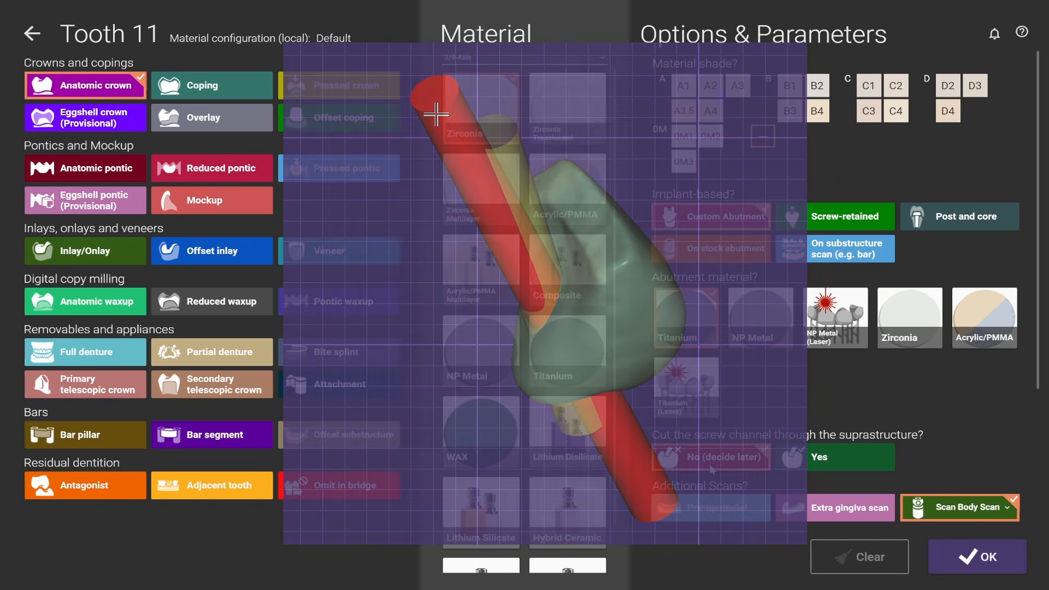
# Choose a Scan Body Scan as the additional scan for tooth 11.
pyautogui.scroll(-3, 955, 374)
pyautogui.click(961, 371)
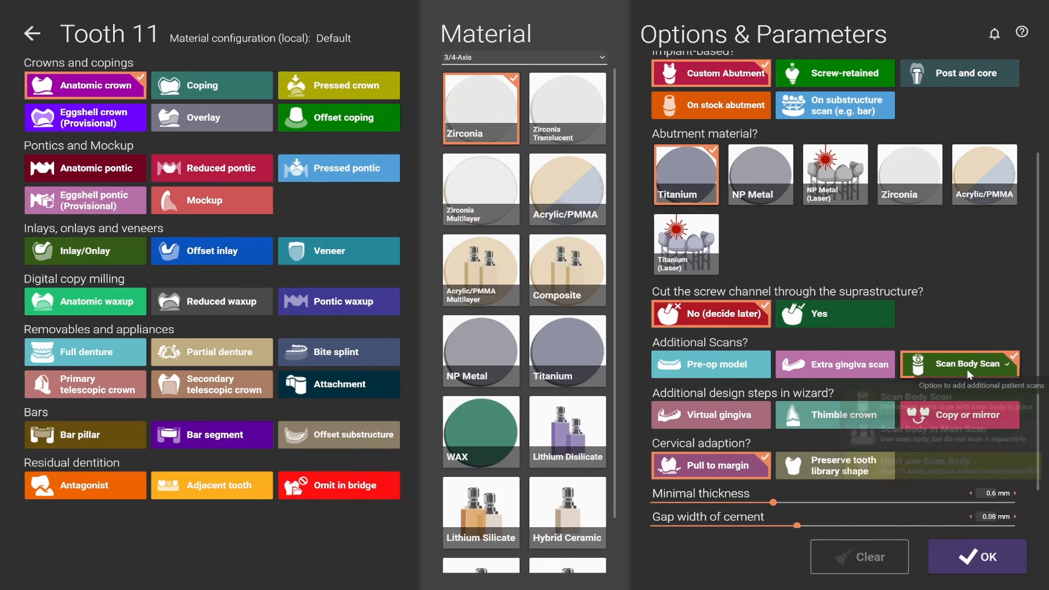
pyautogui.click(919, 408)
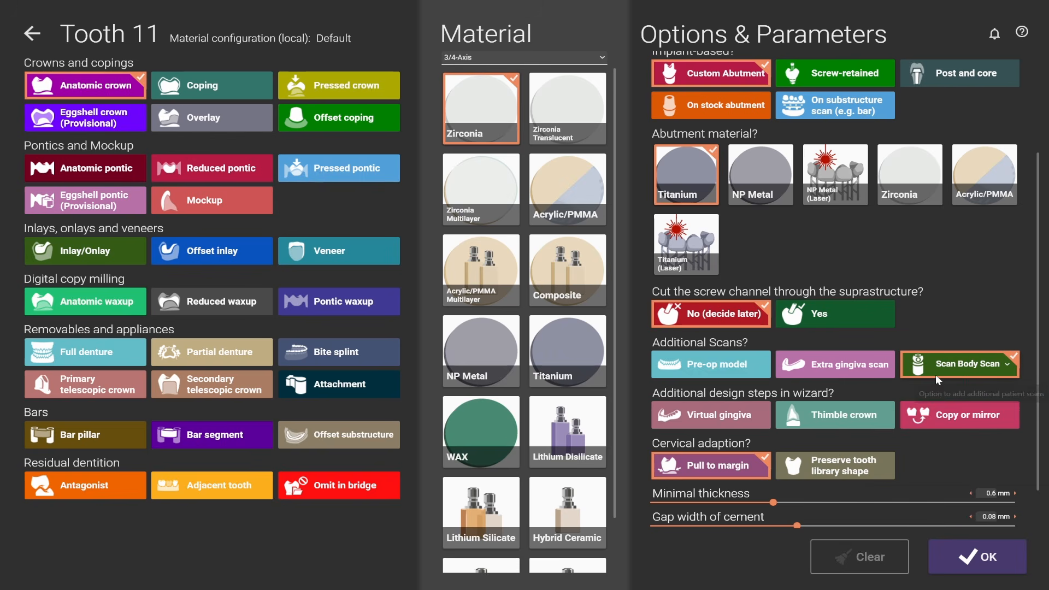
# Set the crown's minimal thickness to 0.4 mm and cement gap width to 0.04 mm, and accept the tooth 11 definition.
pyautogui.moveTo(755, 501); pyautogui.dragTo(726, 502)
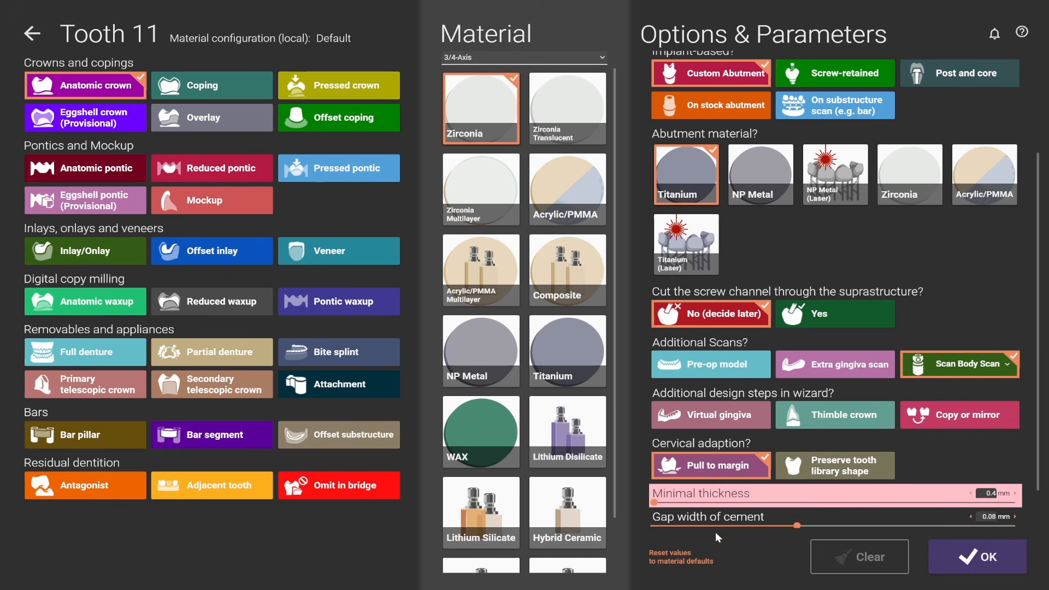
pyautogui.click(717, 525)
pyautogui.scroll(-1, 922, 486)
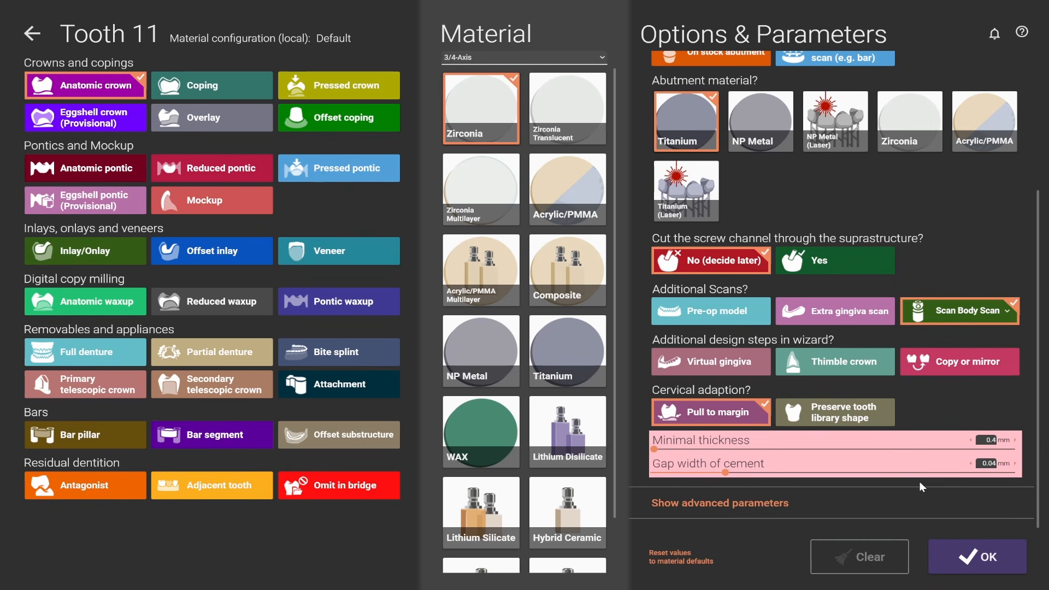
pyautogui.click(971, 564)
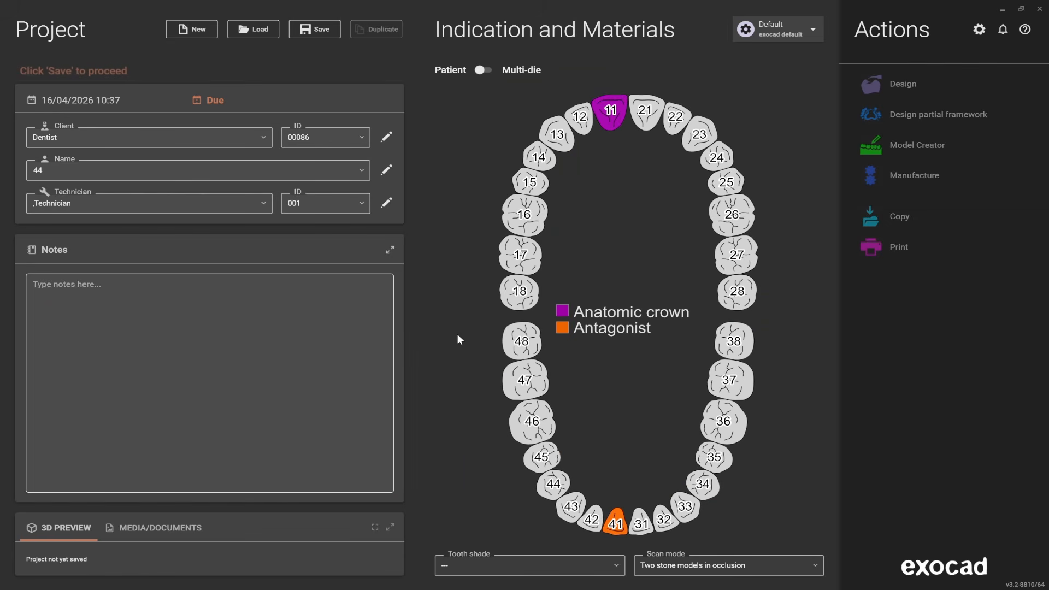
# Save the project and start designing the case.
pyautogui.click(317, 30)
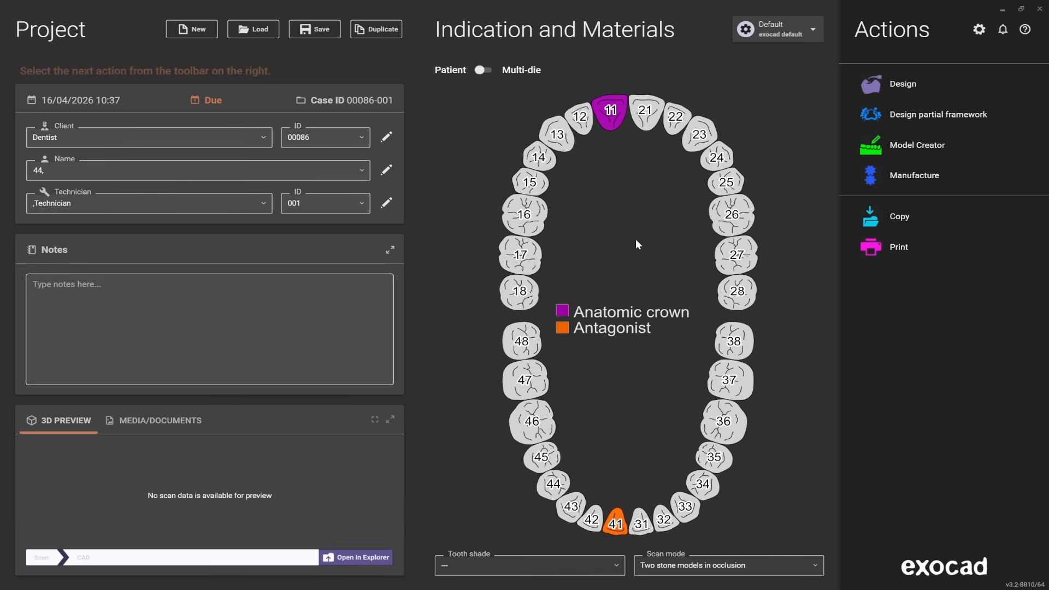
pyautogui.click(889, 86)
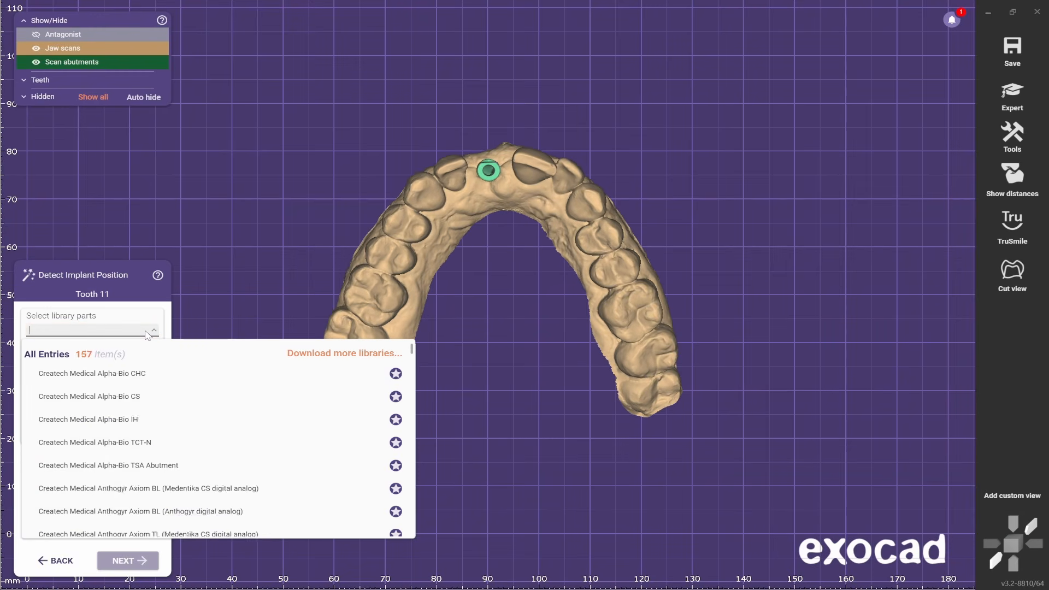
# Find the Createch Medical Straumann Bone library by searching for straumann and choose a non-rotatory BLT RC Regular CrossFit scan body.
pyautogui.write('straumann')
pyautogui.click(235, 394)
pyautogui.click(99, 346)
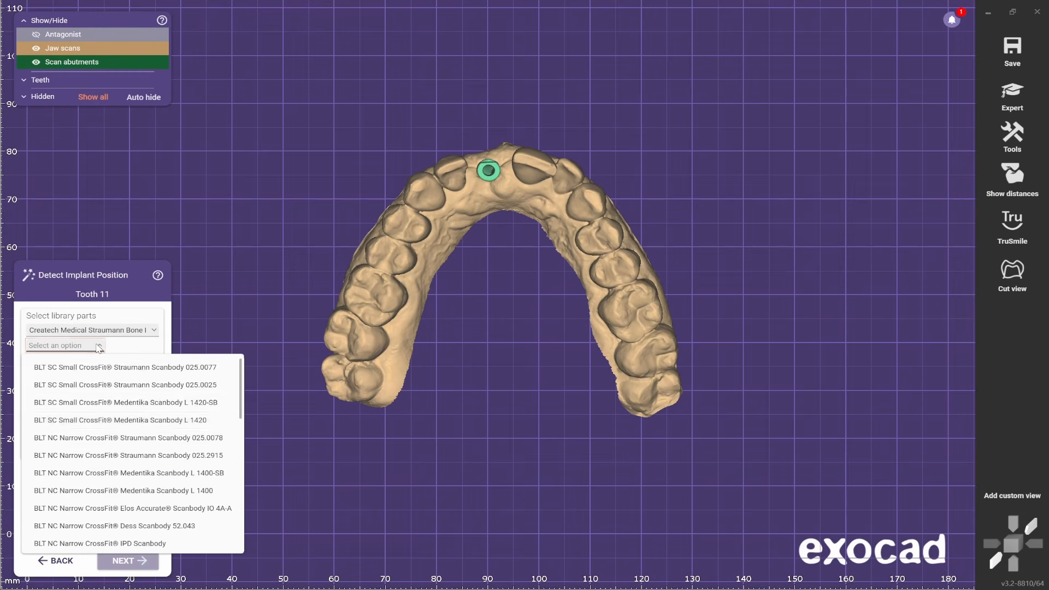
pyautogui.scroll(-2, 164, 419)
pyautogui.click(173, 460)
pyautogui.click(138, 346)
pyautogui.click(137, 369)
# Change the scan body to BLT RC Regular CrossFit Medentika Scanbody L 1410-SB, non-rotatory.
pyautogui.click(99, 347)
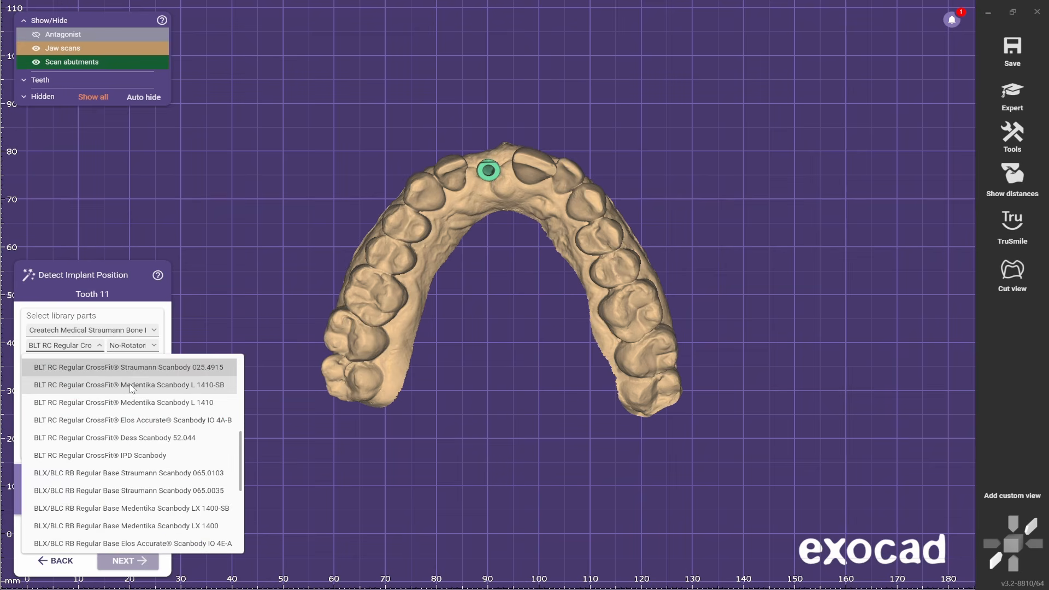
pyautogui.click(132, 385)
pyautogui.click(138, 346)
pyautogui.click(136, 368)
# Align the library scan body with the scanned abutment at tooth 11, check the fit and accept the implant position.
pyautogui.moveTo(149, 449); pyautogui.dragTo(148, 436)
pyautogui.click(488, 170)
pyautogui.moveTo(488, 181); pyautogui.dragTo(375, 426, button='right')
pyautogui.click(148, 405)
pyautogui.keyDown('shift'); pyautogui.middleClick(474, 339); pyautogui.keyUp('shift')
pyautogui.moveTo(402, 306); pyautogui.dragTo(422, 297, button='right')
pyautogui.scroll(3, 422, 296)
pyautogui.scroll(-3, 423, 297)
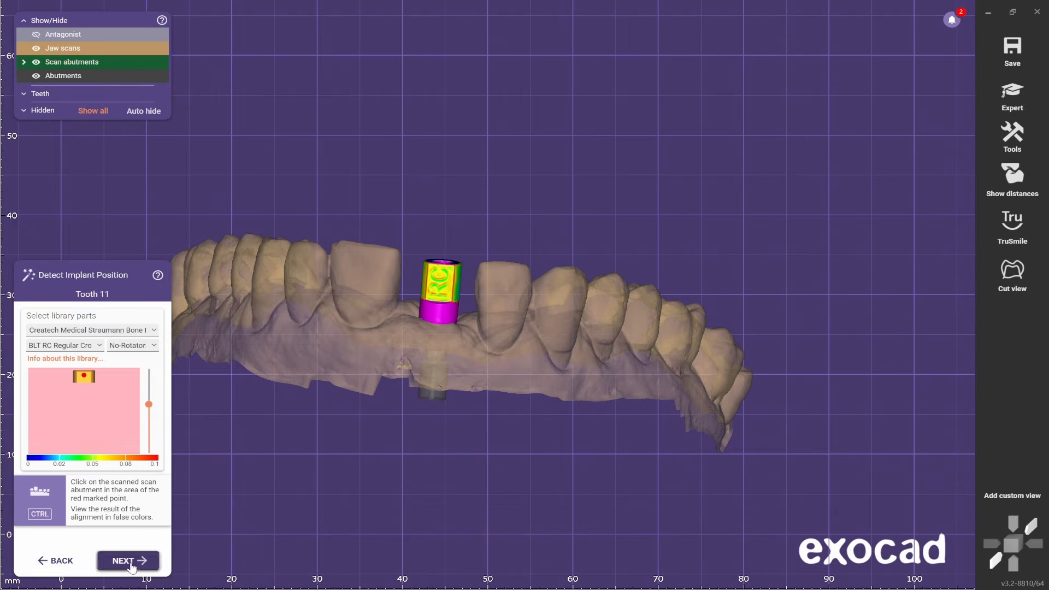
pyautogui.click(132, 563)
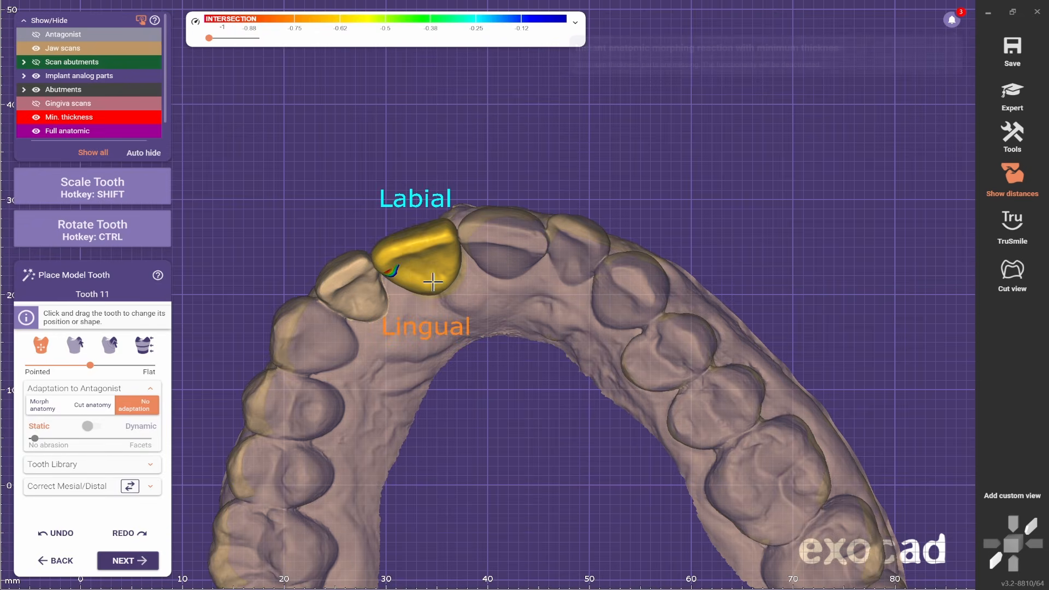
# Make the model tooth 11 shape flatter and store the frontal view as a custom view.
pyautogui.moveTo(138, 365); pyautogui.dragTo(128, 365)
pyautogui.moveTo(645, 368)
pyautogui.mouseDown(button='right')
pyautogui.moveTo(651, 337)
pyautogui.moveTo(652, 366)
pyautogui.mouseUp(button='right')
pyautogui.moveTo(651, 330); pyautogui.dragTo(712, 333, button='middle')
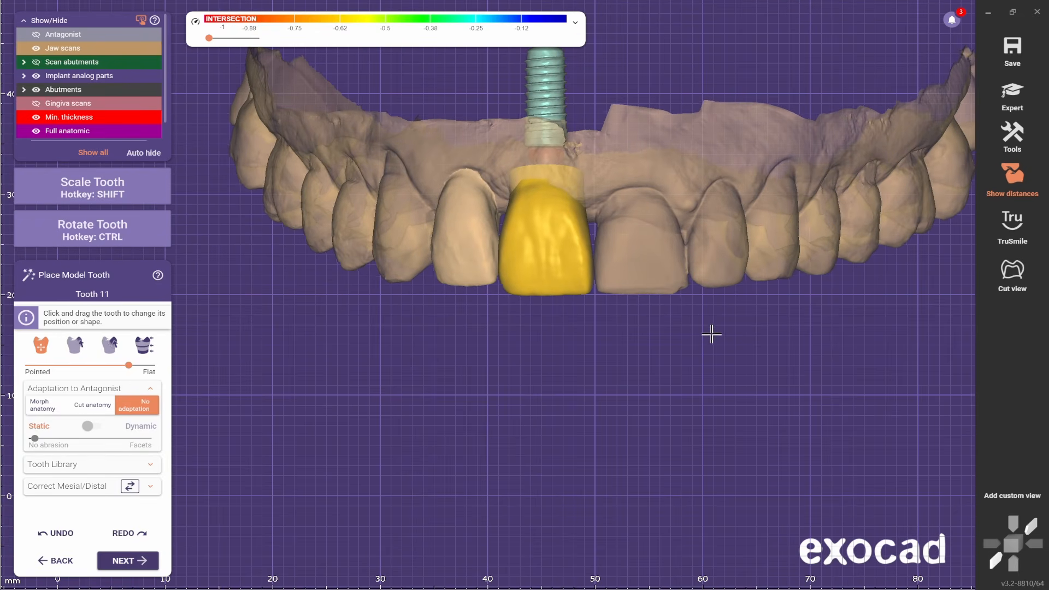
pyautogui.hotkey('ctrl', 'F1')
# Switch through the model tooth's other adjustment modes, inspect tooth 11 from several sides and complete its placement.
pyautogui.press('2')
pyautogui.press('3')
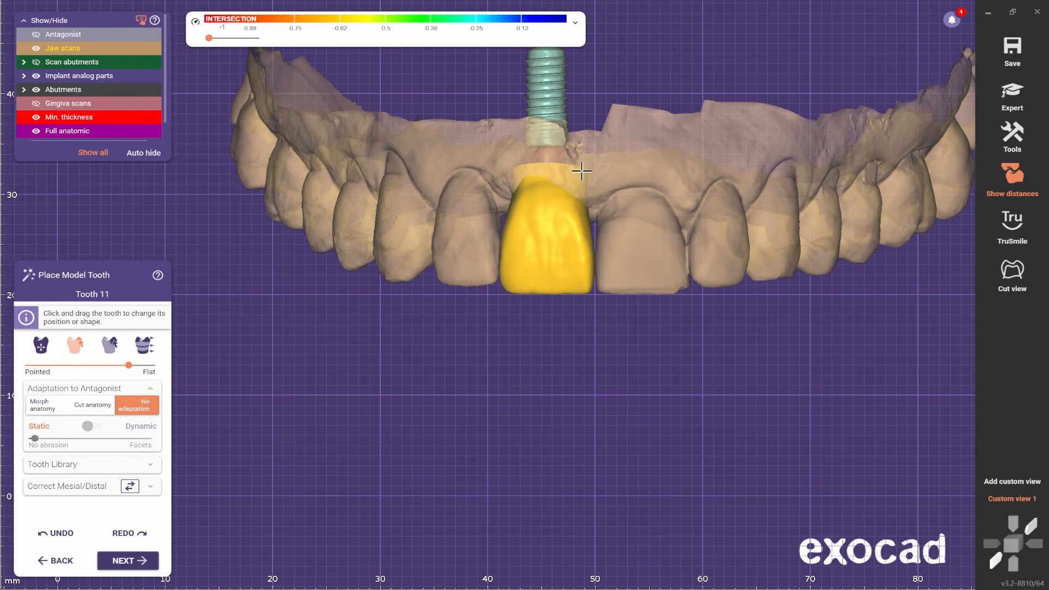
pyautogui.press('4')
pyautogui.press('shift')
pyautogui.moveTo(569, 154); pyautogui.dragTo(590, 182, button='right')
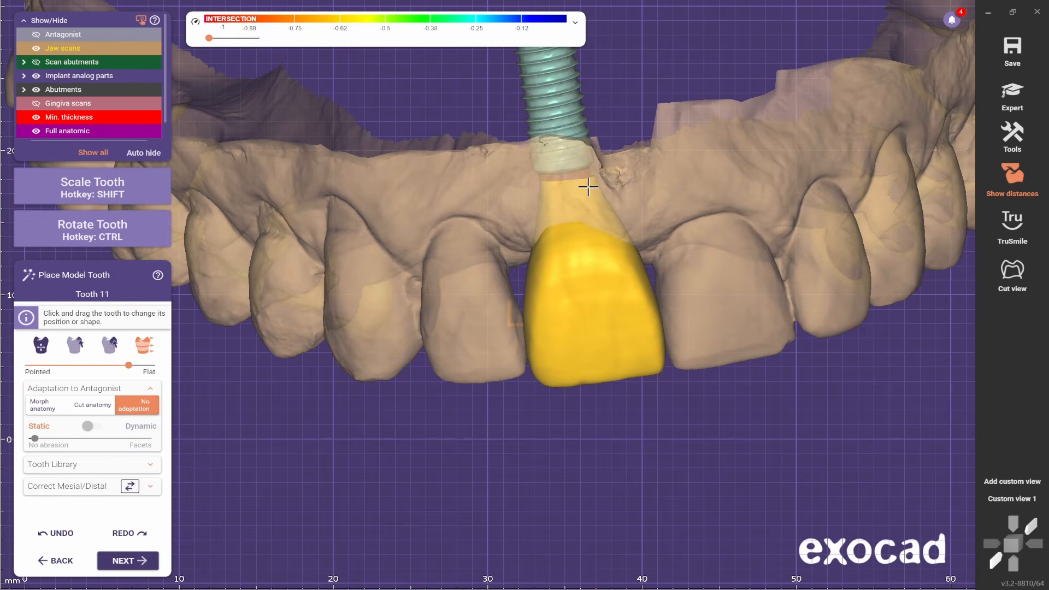
pyautogui.scroll(-3, 590, 182)
pyautogui.moveTo(697, 408); pyautogui.dragTo(519, 332, button='right')
pyautogui.scroll(3, 519, 332)
pyautogui.click(127, 561)
# Set the profile border height of the abutment bottom to 0 mm and inspect the emergence area around the implant.
pyautogui.moveTo(617, 235); pyautogui.dragTo(646, 368, button='right')
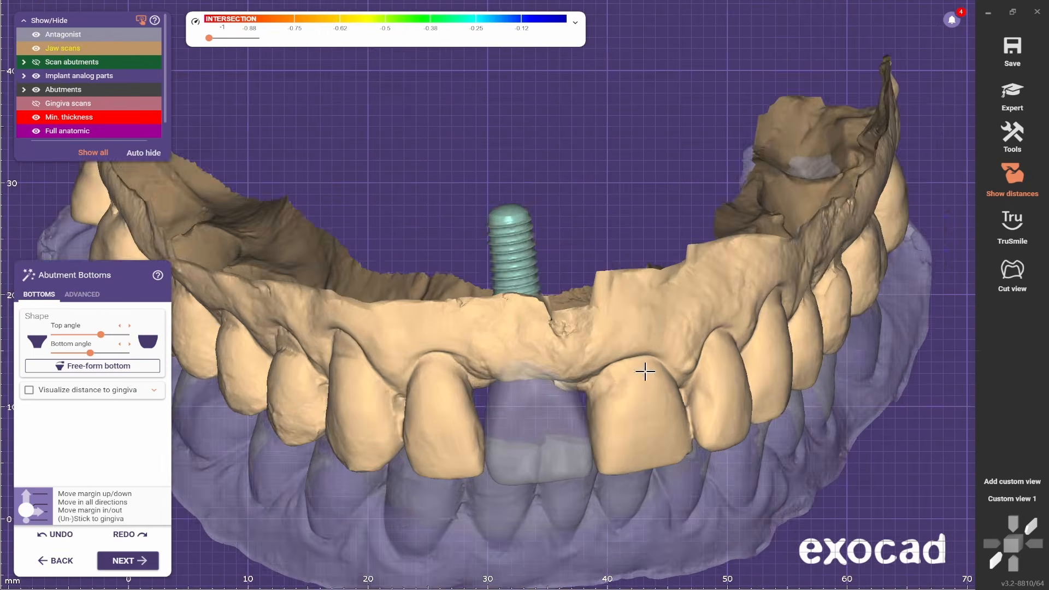
pyautogui.press('F1')
pyautogui.click(82, 293)
pyautogui.scroll(3, 431, 264)
pyautogui.moveTo(431, 264); pyautogui.dragTo(431, 322)
pyautogui.moveTo(431, 321); pyautogui.dragTo(710, 315, button='right')
pyautogui.scroll(-3, 713, 301)
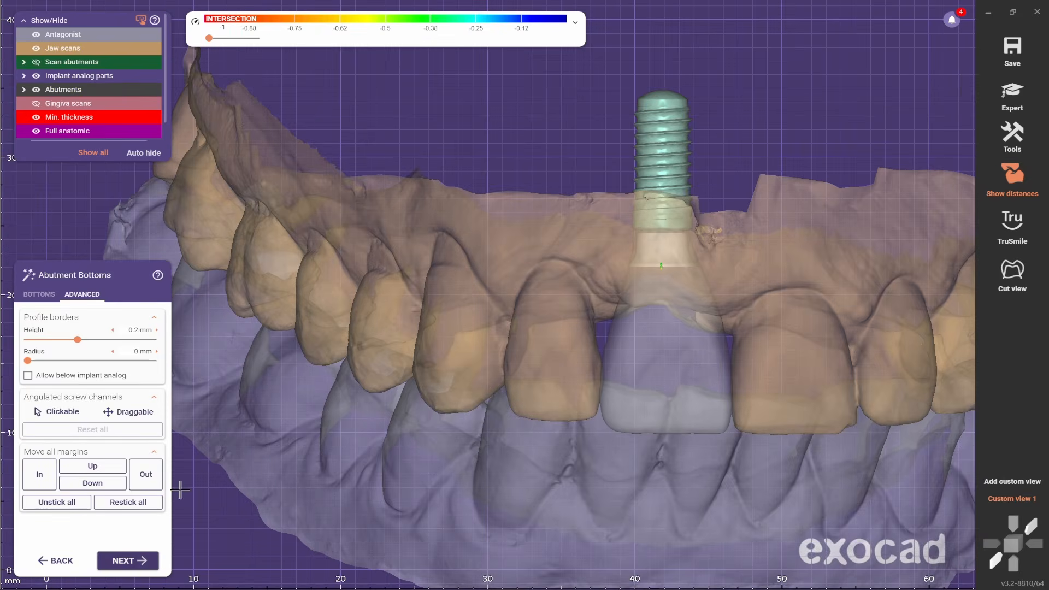
pyautogui.moveTo(180, 490); pyautogui.dragTo(306, 349, button='right')
pyautogui.moveTo(77, 339); pyautogui.dragTo(27, 339)
pyautogui.scroll(4, 442, 306)
pyautogui.moveTo(443, 306); pyautogui.dragTo(203, 340, button='right')
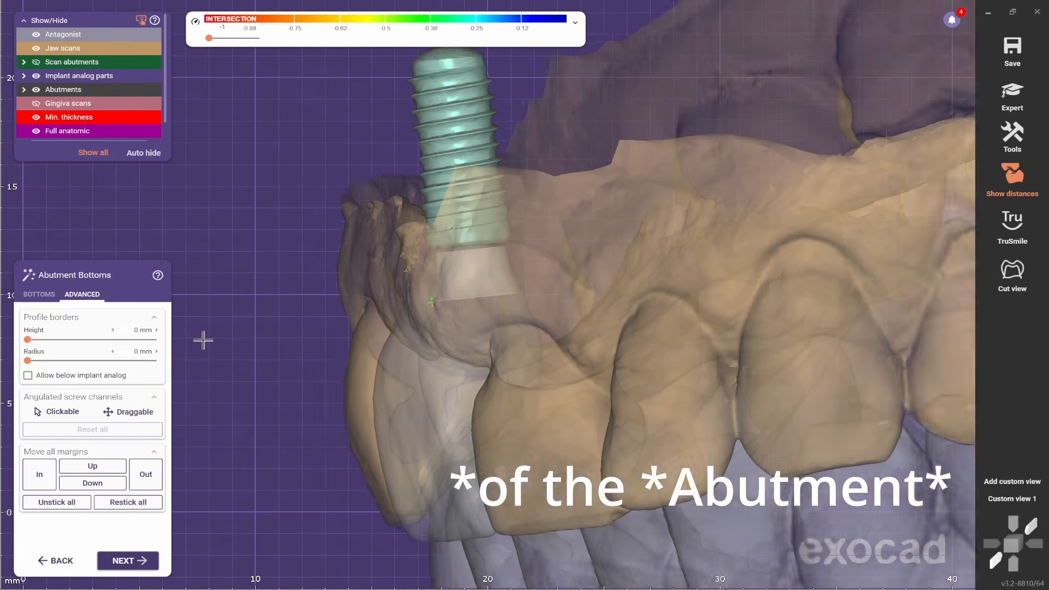
pyautogui.keyDown('ctrl'); pyautogui.middleClick(538, 300); pyautogui.keyUp('ctrl')
pyautogui.scroll(4, 538, 301)
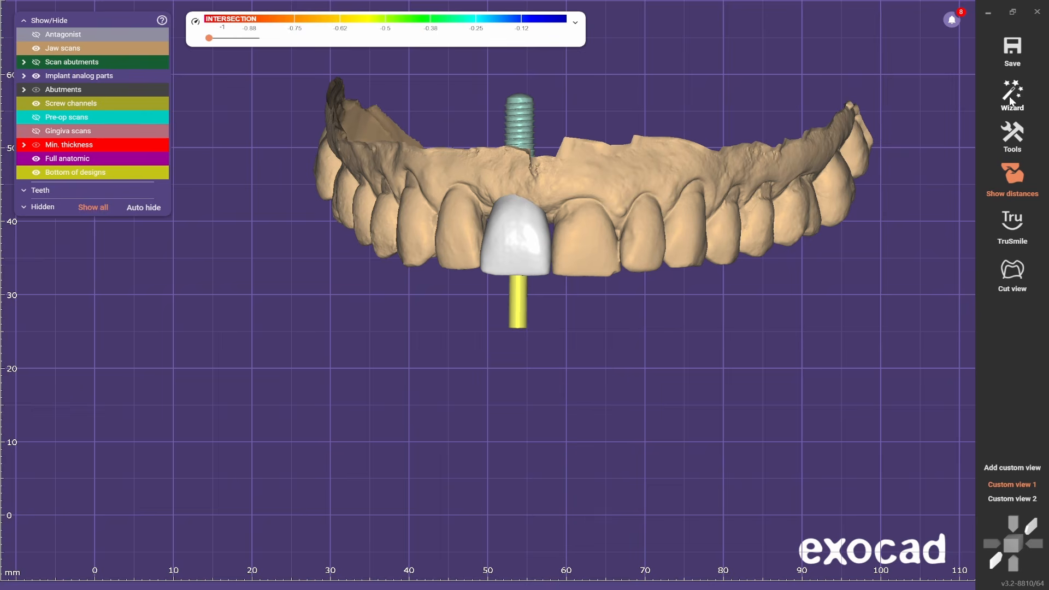
# Return to the wizard, tilt the secondary insertion direction of tooth 11 to 8.33° and accept it.
pyautogui.click(1010, 99)
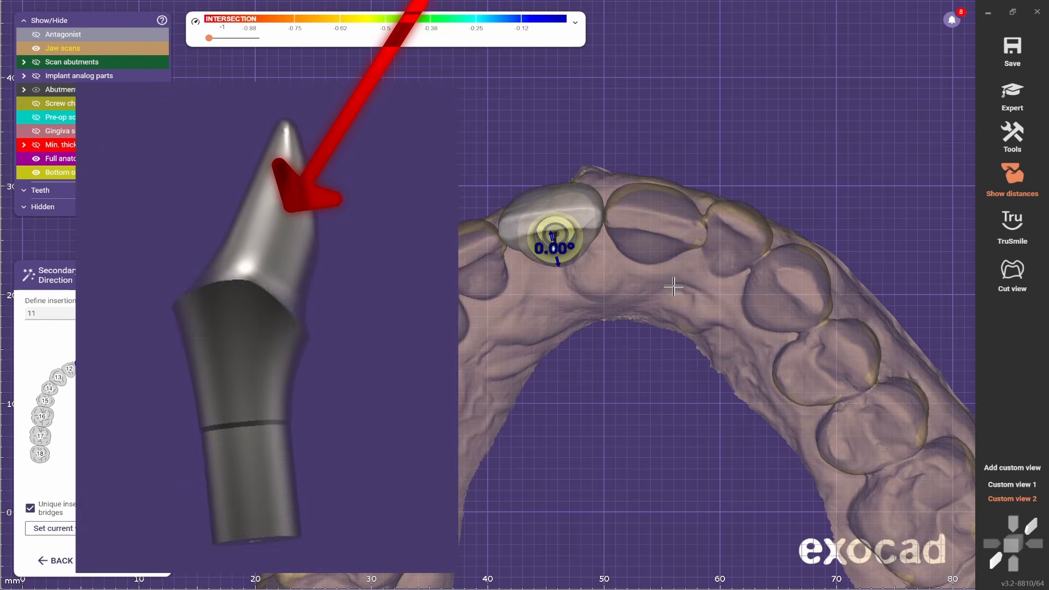
pyautogui.moveTo(673, 286); pyautogui.dragTo(646, 285, button='right')
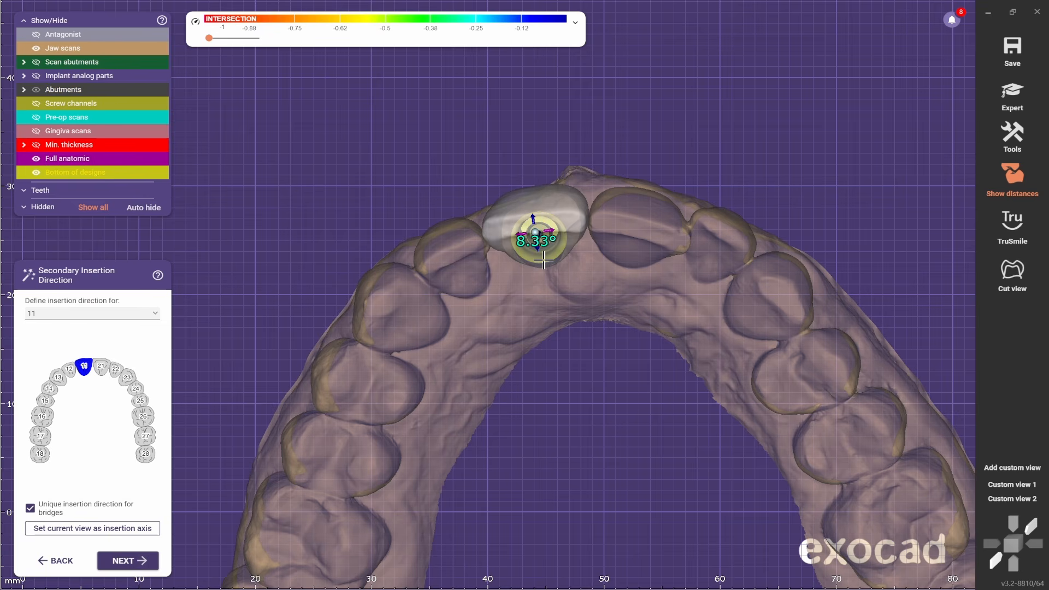
pyautogui.moveTo(632, 292); pyautogui.dragTo(631, 291, button='right')
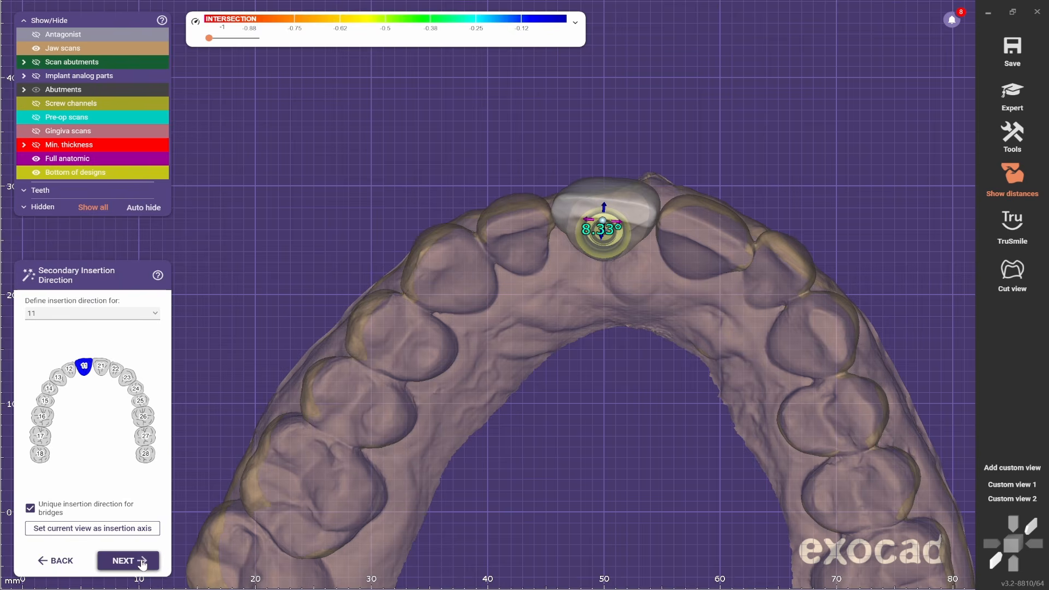
pyautogui.click(126, 560)
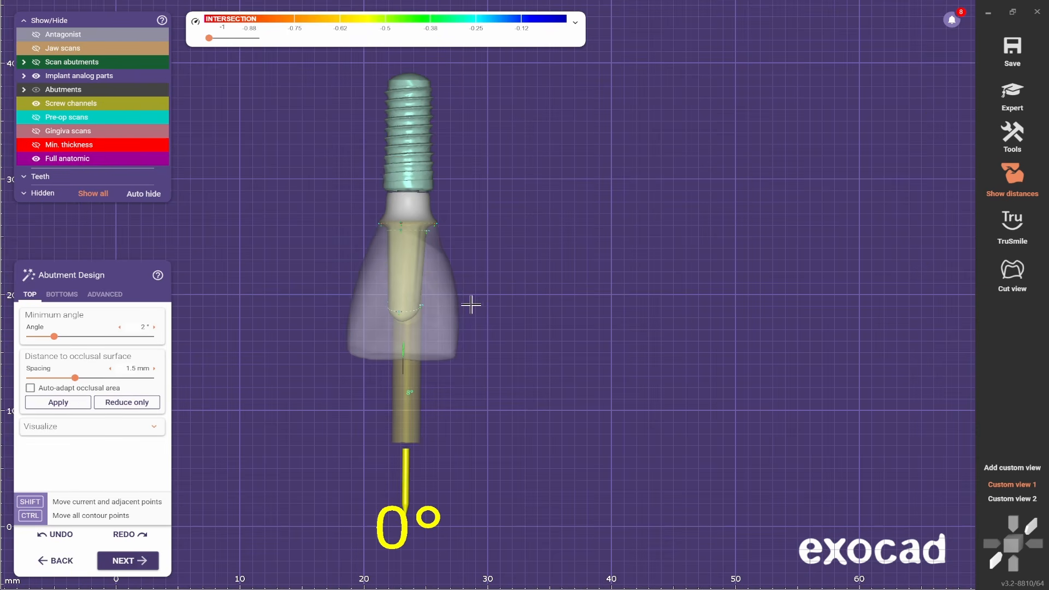
# Display the jaw scans semi-transparently around the abutment and open its bottom shape settings.
pyautogui.press('j')
pyautogui.press('j')
pyautogui.moveTo(545, 295); pyautogui.dragTo(657, 298, button='middle')
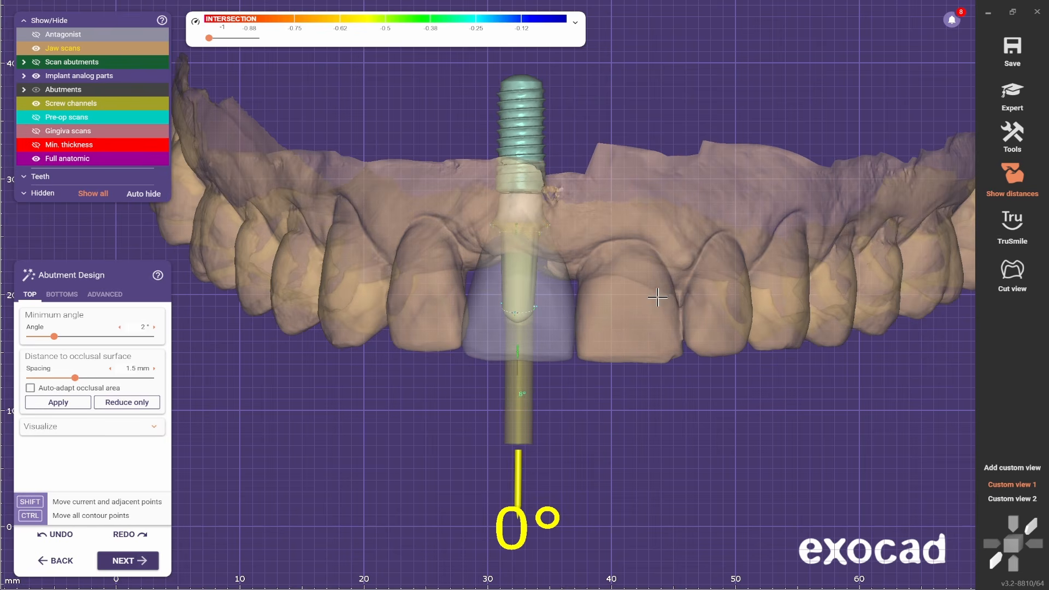
pyautogui.click(58, 295)
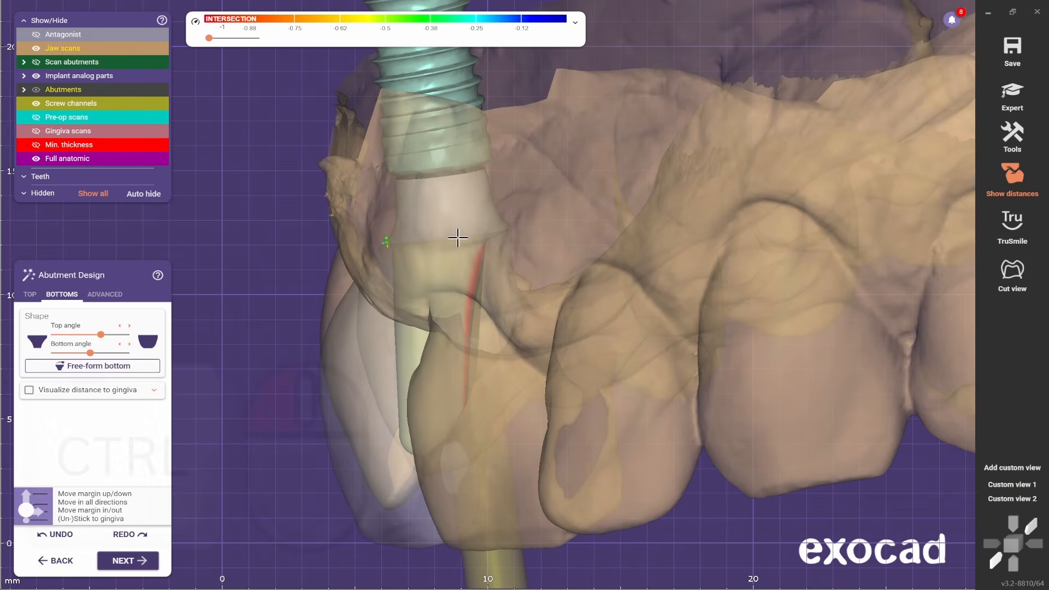
# Pull one of the abutment's margin points down and outward toward the gingiva.
pyautogui.moveTo(493, 257)
pyautogui.mouseDown(button='right')
pyautogui.moveTo(461, 250)
pyautogui.moveTo(480, 264)
pyautogui.moveTo(474, 252)
pyautogui.mouseUp(button='right')
pyautogui.moveTo(449, 215); pyautogui.dragTo(477, 225, button='right')
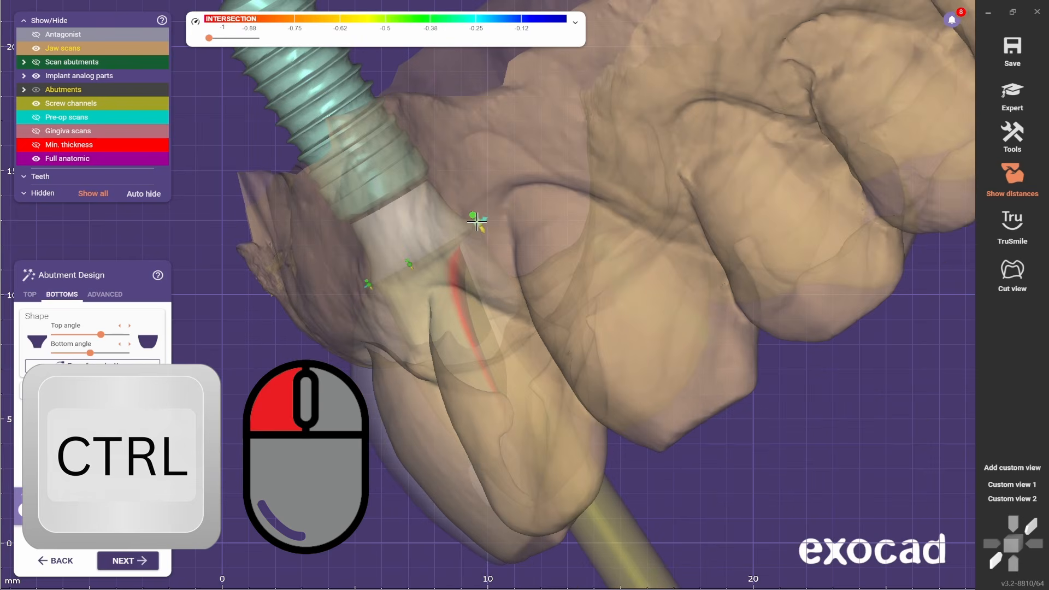
pyautogui.keyDown('ctrl'); pyautogui.moveTo(478, 223); pyautogui.dragTo(512, 275); pyautogui.keyUp('ctrl')
pyautogui.moveTo(500, 295); pyautogui.dragTo(529, 242, button='right')
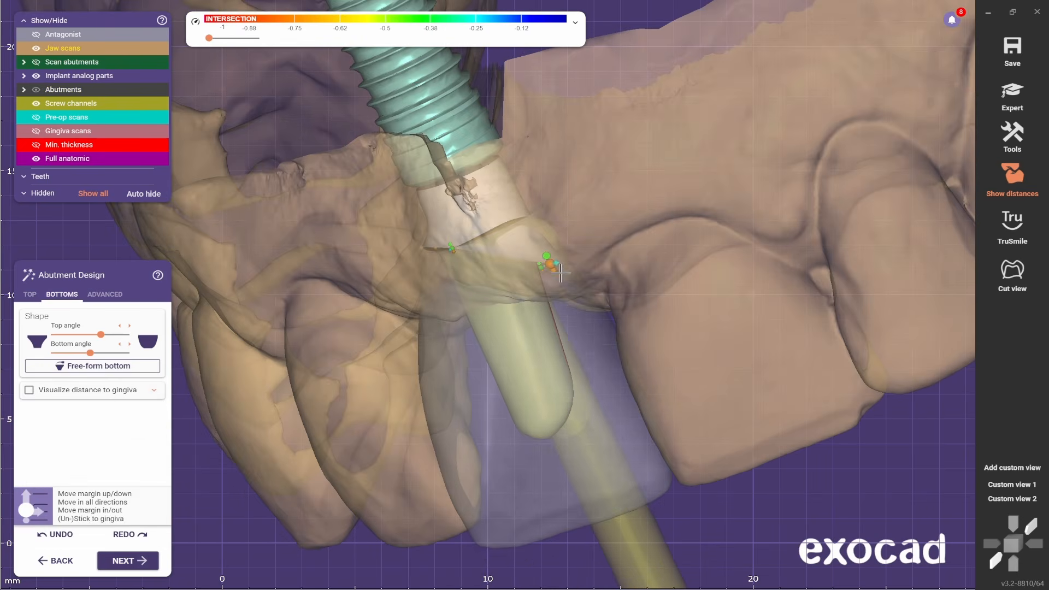
# Shift the abutment's margin points together slightly toward the crown on the labial side.
pyautogui.moveTo(567, 285); pyautogui.dragTo(451, 234, button='right')
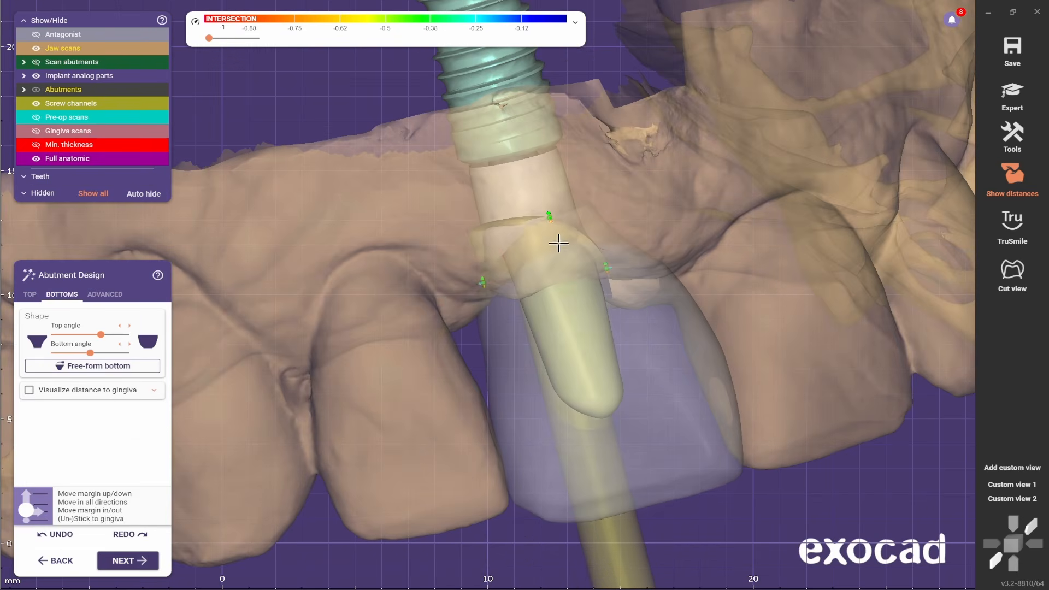
pyautogui.keyDown('ctrl'); pyautogui.moveTo(558, 242); pyautogui.dragTo(553, 251); pyautogui.keyUp('ctrl')
pyautogui.moveTo(554, 248); pyautogui.dragTo(698, 226, button='right')
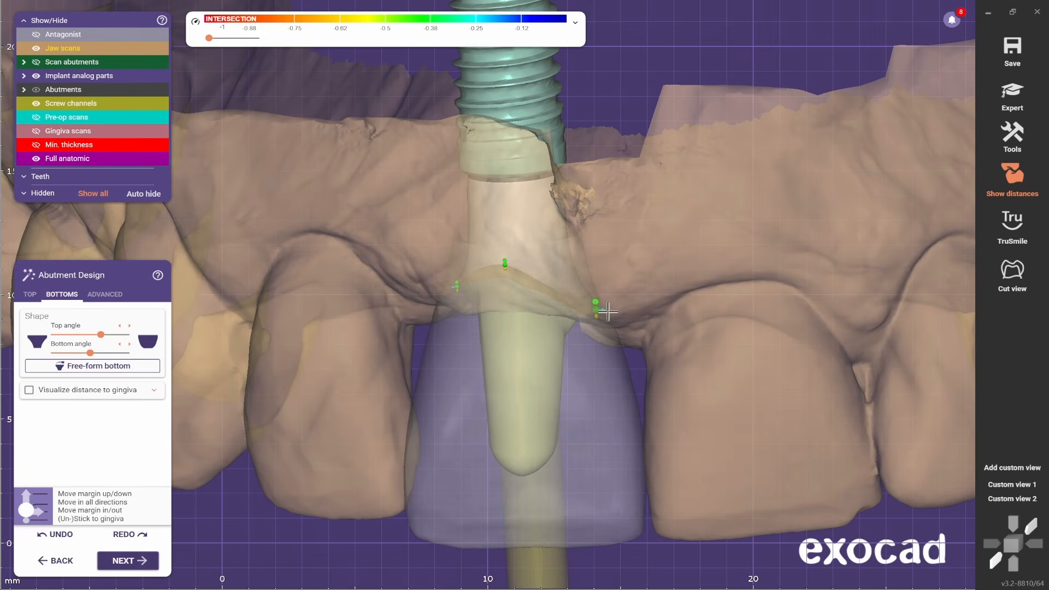
pyautogui.moveTo(608, 311); pyautogui.dragTo(671, 313, button='right')
pyautogui.moveTo(467, 295); pyautogui.dragTo(440, 295, button='right')
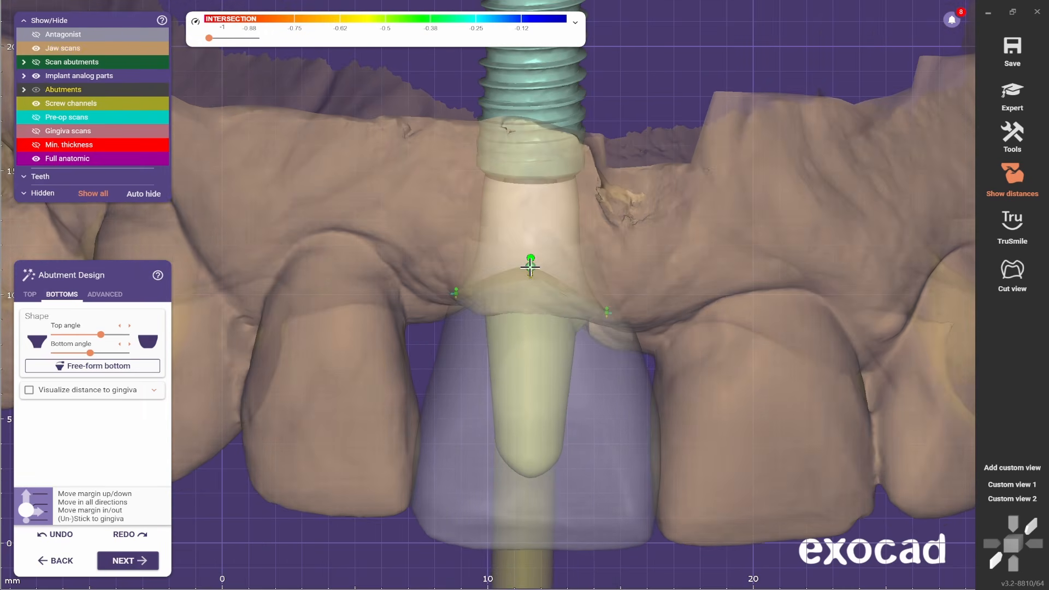
# Examine the abutment margin against the gingiva and crown outline from the occlusal and side directions.
pyautogui.moveTo(530, 267); pyautogui.dragTo(590, 170, button='right')
pyautogui.scroll(4, 565, 267)
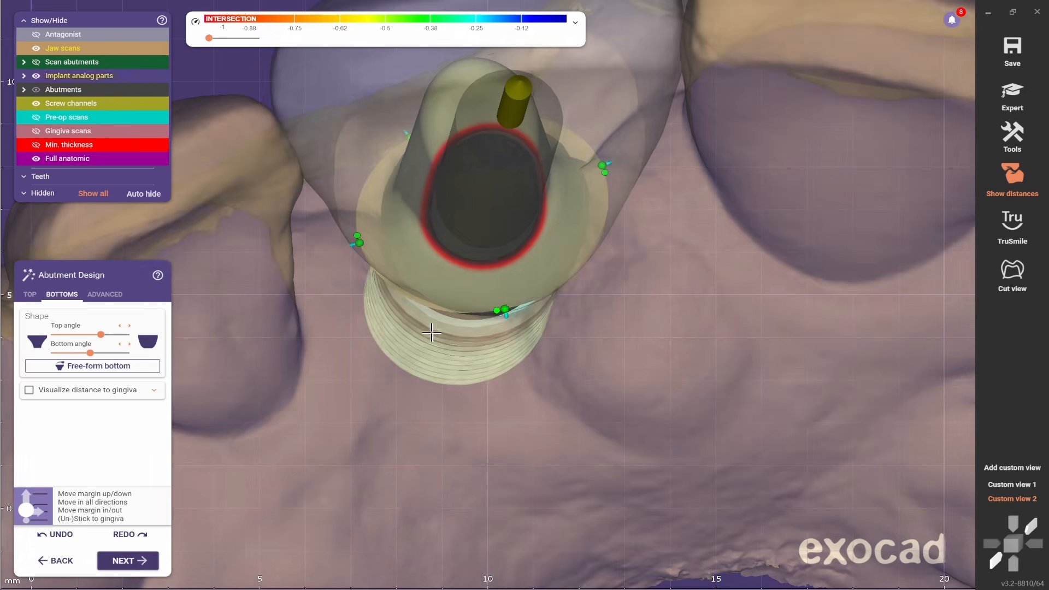
pyautogui.moveTo(431, 332); pyautogui.dragTo(515, 393, button='right')
pyautogui.scroll(-2, 574, 398)
pyautogui.scroll(-2, 648, 365)
pyautogui.scroll(-4, 569, 412)
pyautogui.scroll(5, 521, 226)
pyautogui.scroll(-1, 382, 285)
pyautogui.hotkey('ctrl', 'j')
pyautogui.scroll(2, 642, 231)
pyautogui.scroll(-2, 515, 394)
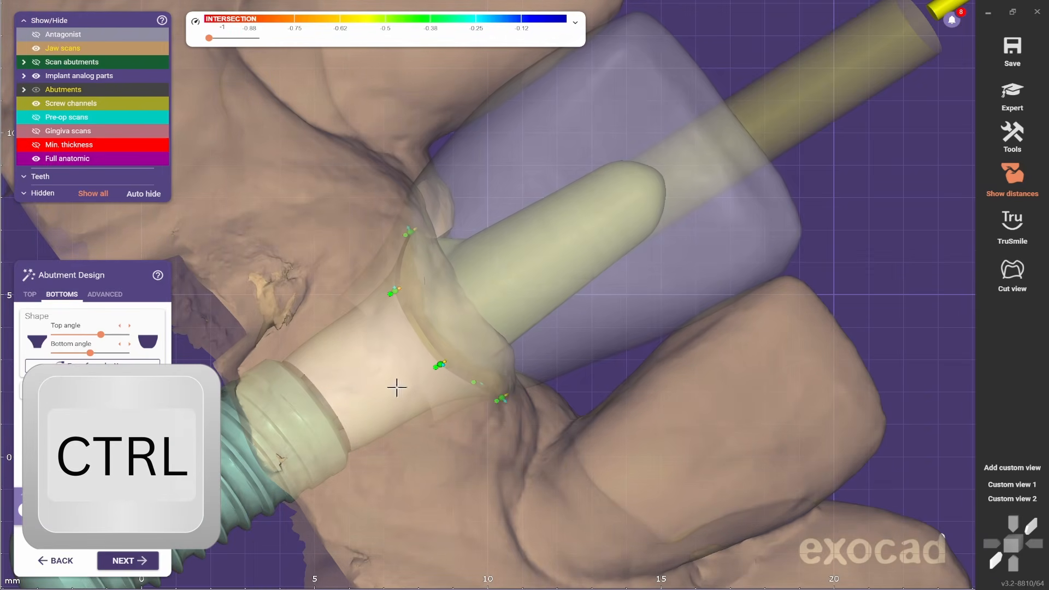
pyautogui.scroll(-4, 307, 431)
pyautogui.moveTo(307, 430); pyautogui.dragTo(410, 360, button='right')
pyautogui.scroll(4, 475, 347)
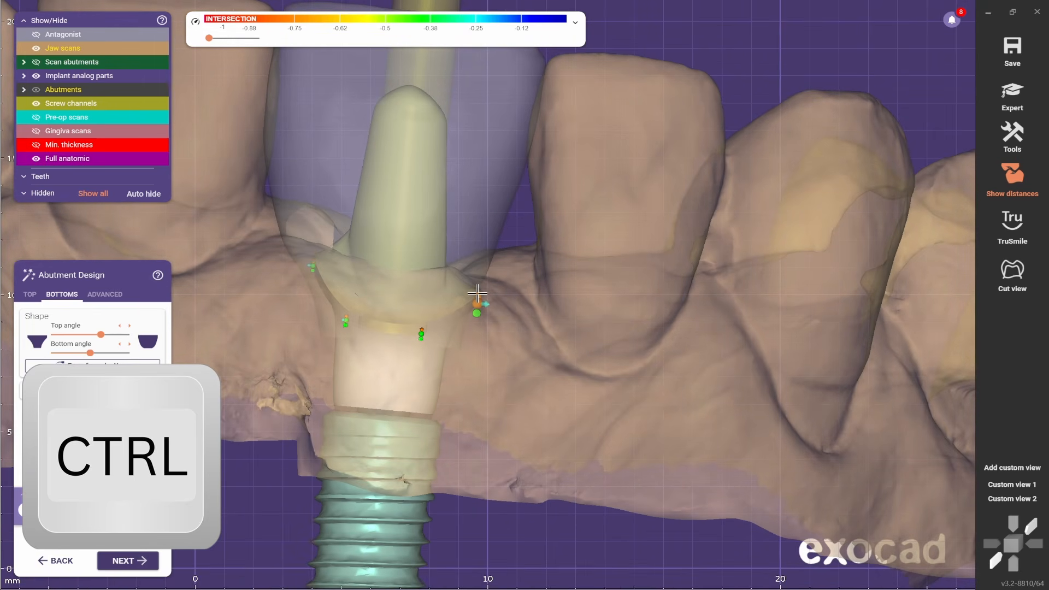
# Hide the jaw scans, move all abutment margin points outward together, and display the scans again.
pyautogui.scroll(5, 477, 292)
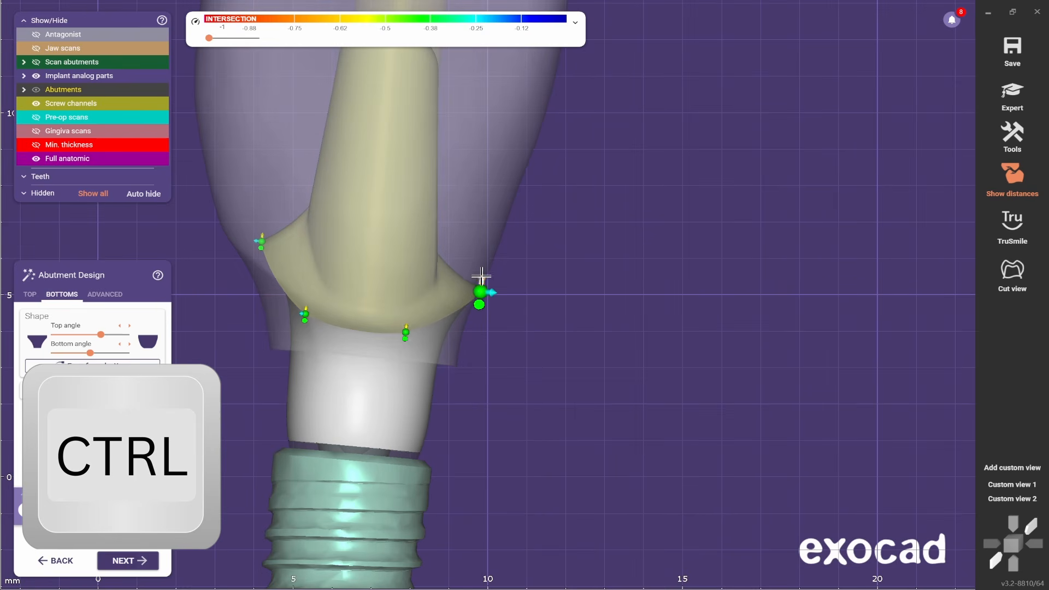
pyautogui.keyDown('ctrl'); pyautogui.moveTo(478, 289); pyautogui.dragTo(481, 281); pyautogui.keyUp('ctrl')
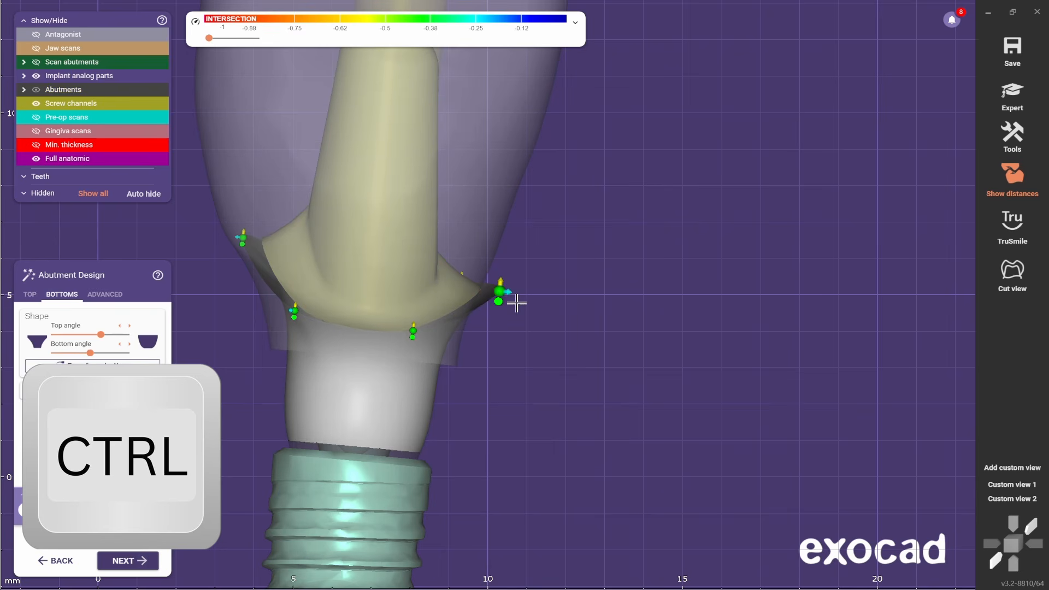
pyautogui.press('j')
pyautogui.moveTo(532, 323); pyautogui.dragTo(463, 391, button='right')
pyautogui.moveTo(449, 273); pyautogui.dragTo(446, 278)
pyautogui.scroll(-4, 525, 435)
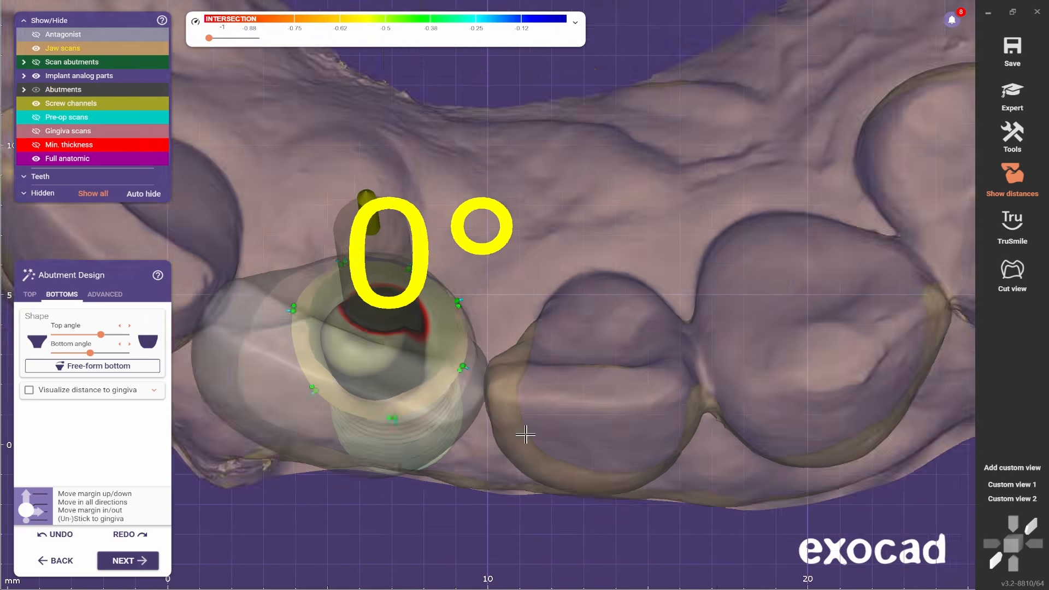
# Hide the full anatomic crown and the jaw scans to isolate the abutment on its implant.
pyautogui.moveTo(524, 435); pyautogui.dragTo(492, 143, button='right')
pyautogui.press('f')
pyautogui.scroll(4, 492, 143)
pyautogui.middleClick(472, 343)
pyautogui.press('j')
pyautogui.middleClick(411, 355)
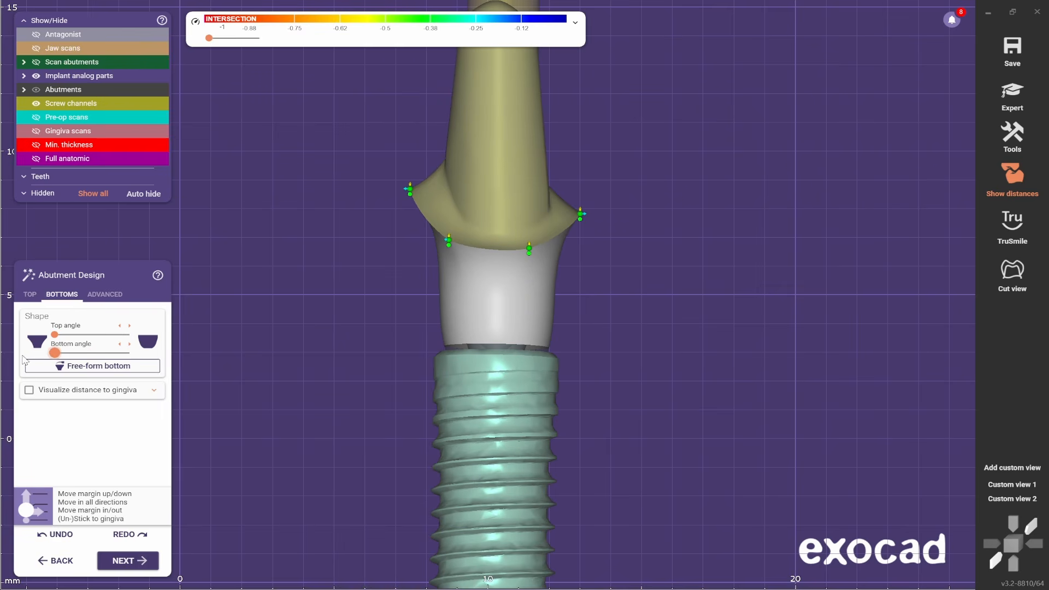
# Set the abutment's bottom angle to its minimum and its top angle slightly above minimum for a concave emergence profile.
pyautogui.moveTo(66, 352); pyautogui.dragTo(170, 355)
pyautogui.moveTo(54, 335); pyautogui.dragTo(36, 358)
pyautogui.moveTo(126, 334); pyautogui.dragTo(49, 354)
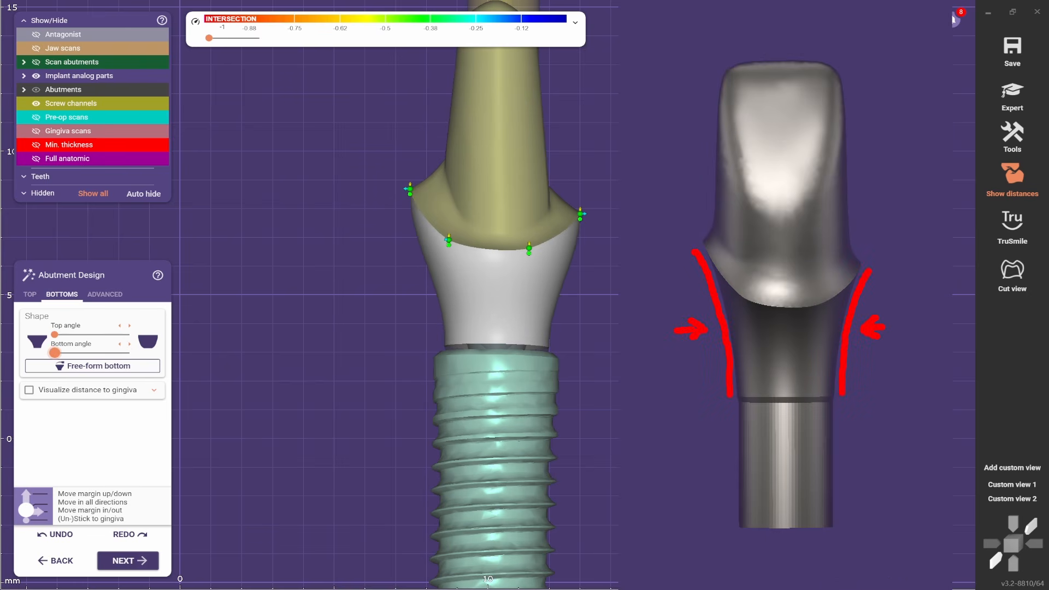
pyautogui.moveTo(126, 334); pyautogui.dragTo(55, 334)
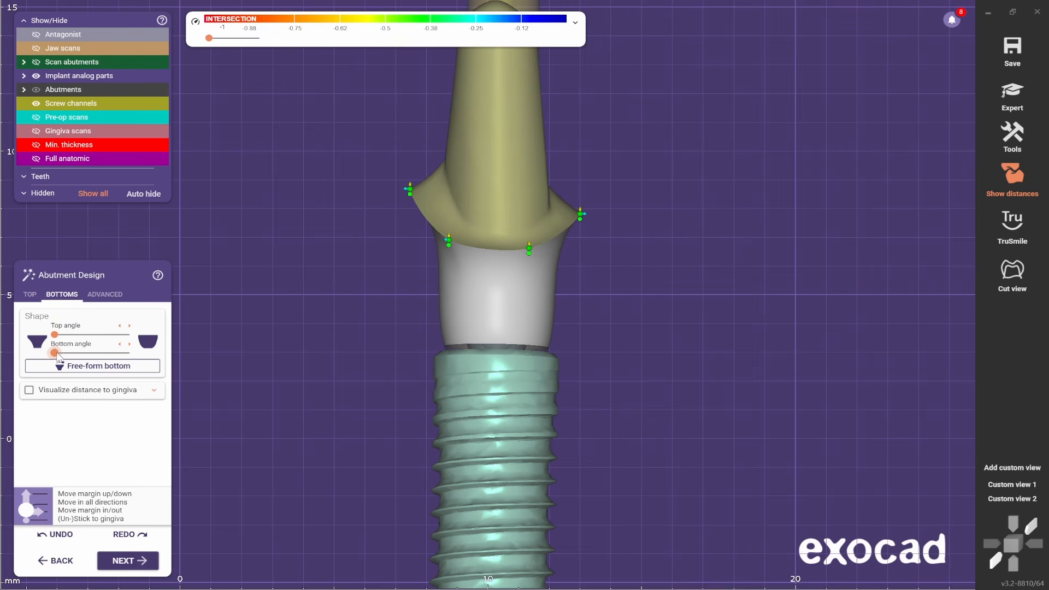
pyautogui.moveTo(56, 356); pyautogui.dragTo(54, 355)
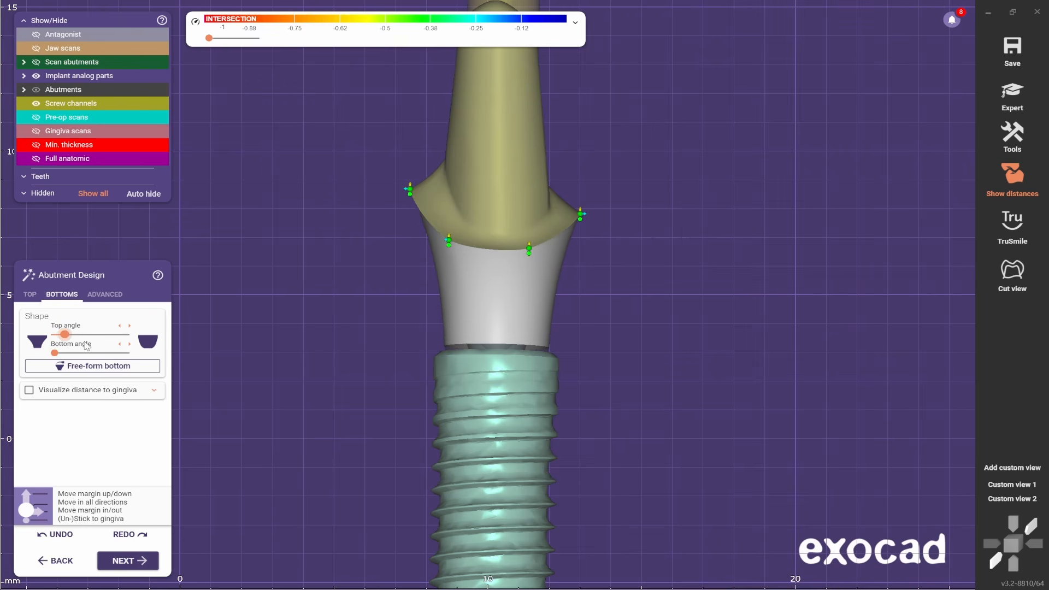
# Display the jaw scans again and check the reshaped abutment bottom against the gingiva.
pyautogui.moveTo(241, 357); pyautogui.dragTo(198, 381, button='right')
pyautogui.press('j')
pyautogui.scroll(-4, 330, 365)
pyautogui.press('Up')
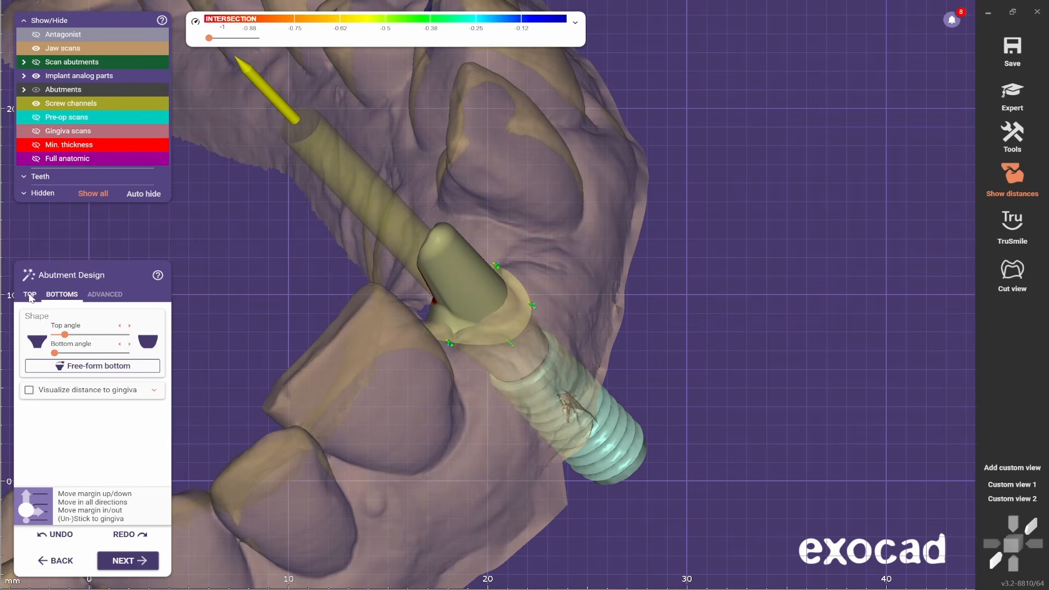
# Open the abutment's top shape settings, hide the jaw scans and adjust a contour point of the post.
pyautogui.click(30, 295)
pyautogui.moveTo(350, 364); pyautogui.dragTo(420, 440, button='right')
pyautogui.scroll(2, 418, 438)
pyautogui.press('j')
pyautogui.scroll(2, 372, 324)
pyautogui.moveTo(372, 324); pyautogui.dragTo(349, 508, button='right')
pyautogui.scroll(2, 611, 235)
pyautogui.moveTo(617, 222); pyautogui.dragTo(623, 159)
# Move all contour points together to reshape the abutment post around the screw channel.
pyautogui.moveTo(615, 156); pyautogui.dragTo(549, 74, button='right')
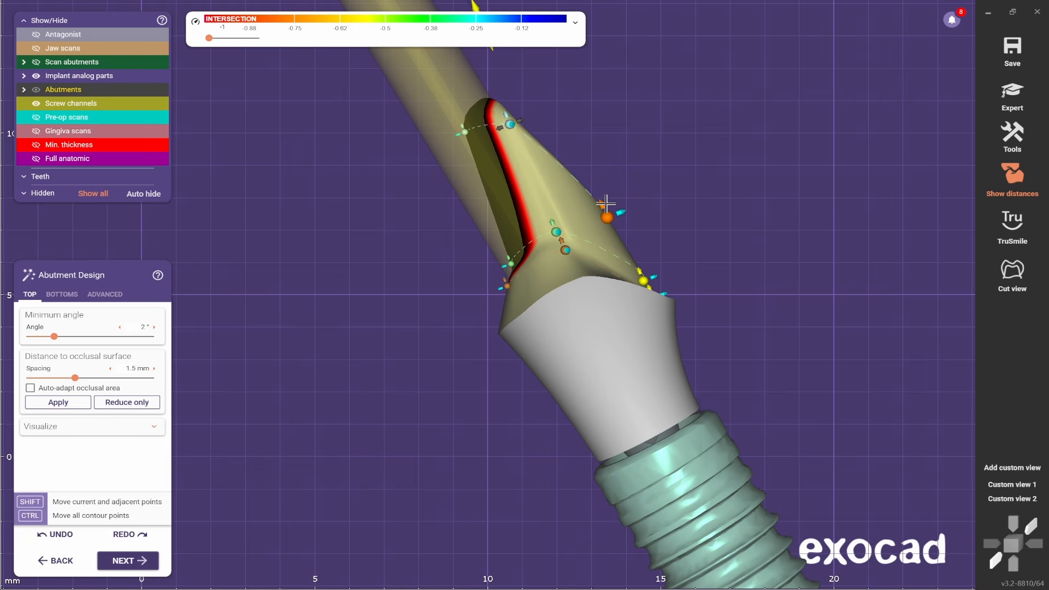
pyautogui.moveTo(608, 205); pyautogui.dragTo(542, 129, button='right')
pyautogui.scroll(2, 699, 258)
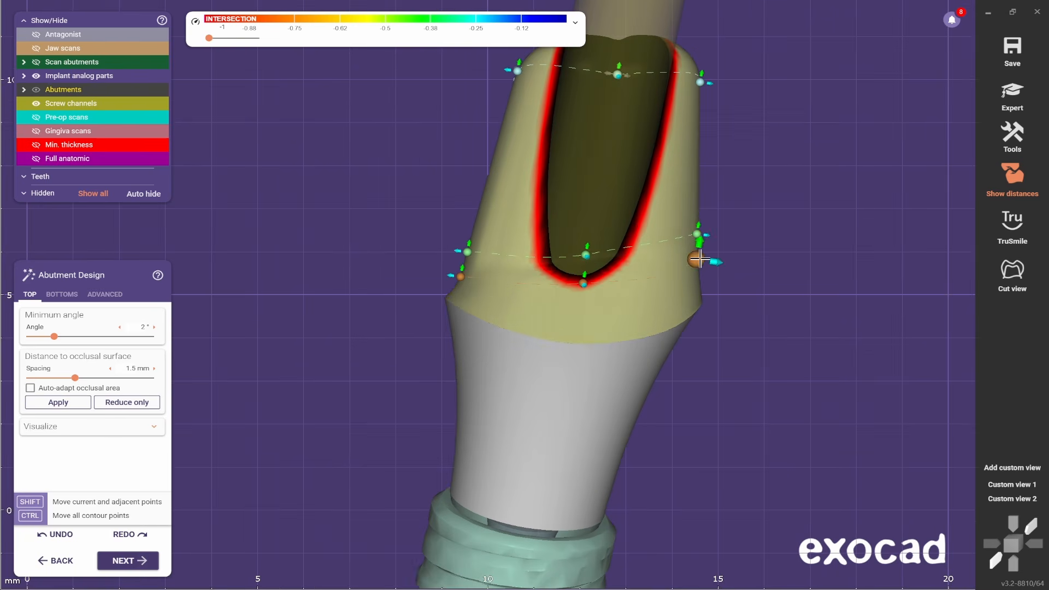
pyautogui.keyDown('ctrl'); pyautogui.moveTo(705, 236); pyautogui.dragTo(681, 285); pyautogui.keyUp('ctrl')
pyautogui.scroll(-1, 681, 285)
pyautogui.moveTo(681, 286); pyautogui.dragTo(568, 285, button='right')
pyautogui.keyDown('ctrl'); pyautogui.moveTo(568, 281); pyautogui.dragTo(559, 283); pyautogui.keyUp('ctrl')
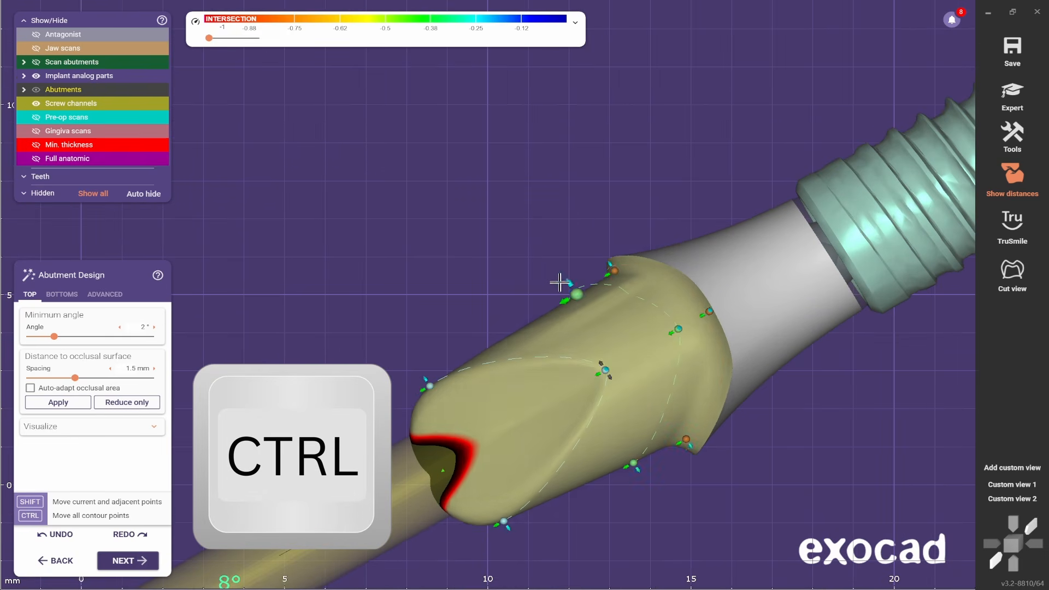
# Show the jaw scans and the full anatomic crown around the reshaped abutment.
pyautogui.scroll(-2, 559, 283)
pyautogui.moveTo(559, 283); pyautogui.dragTo(666, 445, button='right')
pyautogui.scroll(2, 622, 269)
pyautogui.scroll(-1, 666, 444)
pyautogui.click(36, 48)
pyautogui.scroll(-2, 588, 454)
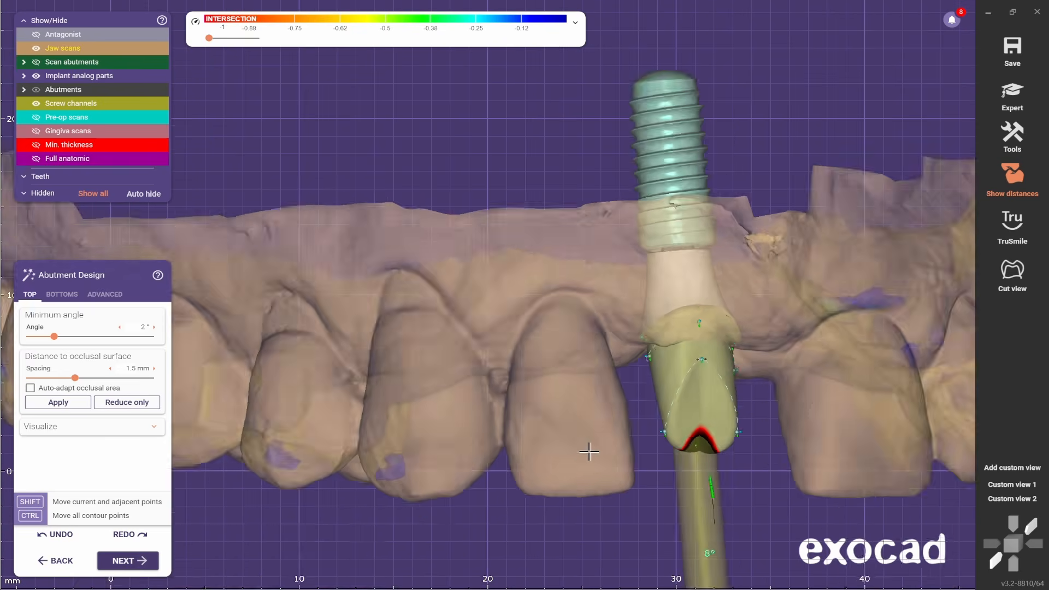
pyautogui.moveTo(587, 453); pyautogui.dragTo(579, 306, button='right')
pyautogui.click(36, 158)
# Examine the abutment post's position inside the crown and its screw channel direction from the front and occlusal sides.
pyautogui.moveTo(677, 382); pyautogui.dragTo(590, 256, button='right')
pyautogui.scroll(3, 590, 256)
pyautogui.moveTo(554, 317); pyautogui.dragTo(600, 327, button='right')
pyautogui.moveTo(670, 315); pyautogui.dragTo(777, 381, button='right')
pyautogui.scroll(-2, 764, 388)
pyautogui.moveTo(672, 448); pyautogui.dragTo(551, 481, button='right')
pyautogui.scroll(-3, 552, 480)
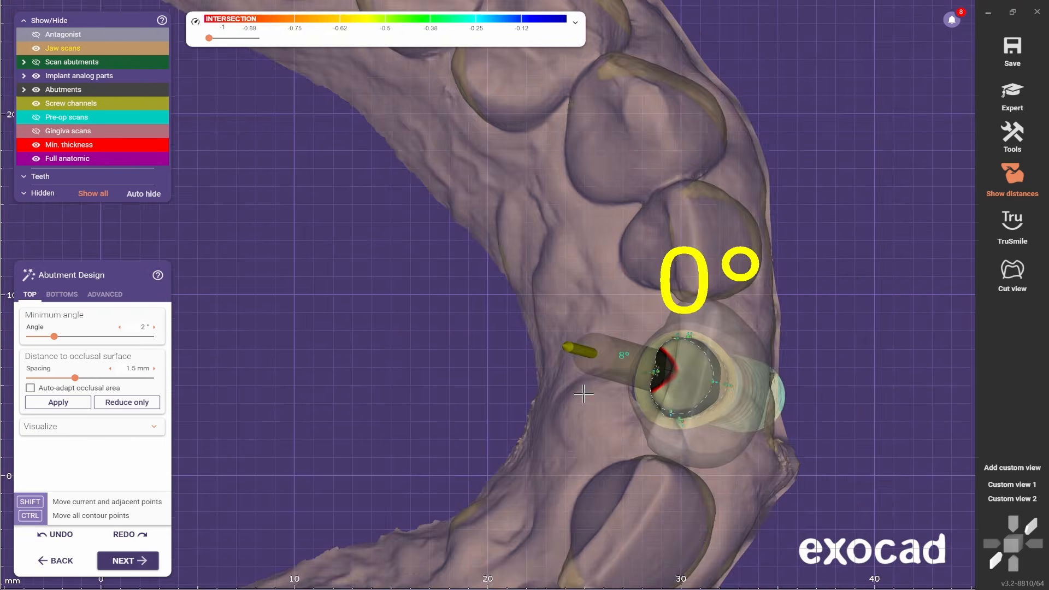
pyautogui.moveTo(656, 382); pyautogui.dragTo(667, 295, button='right')
pyautogui.scroll(2, 667, 295)
pyautogui.scroll(1, 458, 306)
pyautogui.moveTo(710, 235); pyautogui.dragTo(402, 386, button='right')
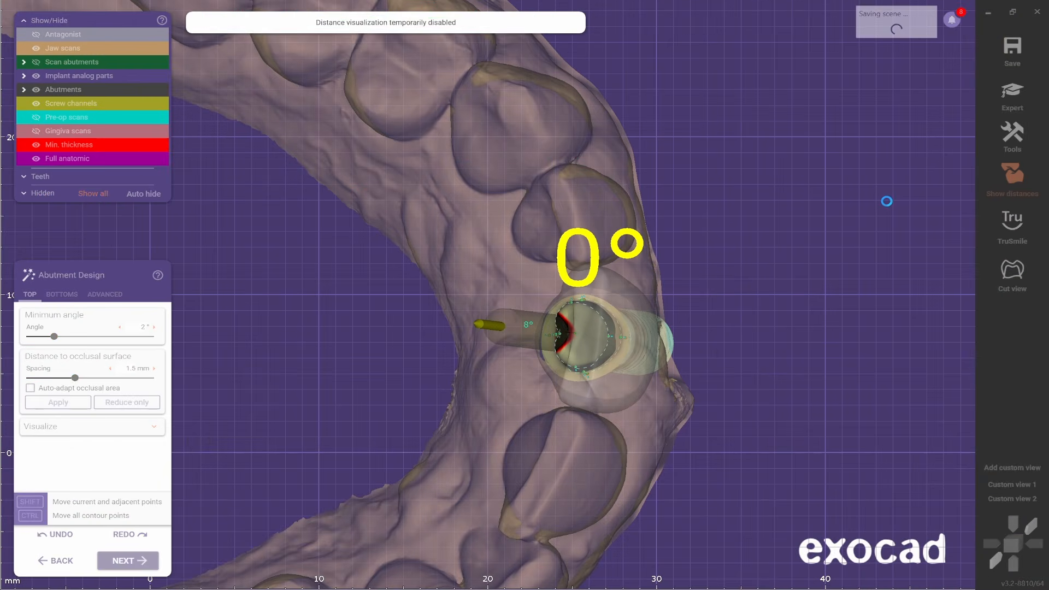
# In expert mode, set the secondary insertion direction of tooth 11 from the current view at 26.65° and accept it.
pyautogui.keyDown('ctrl'); pyautogui.scroll(-5, 610, 376); pyautogui.keyUp('ctrl')
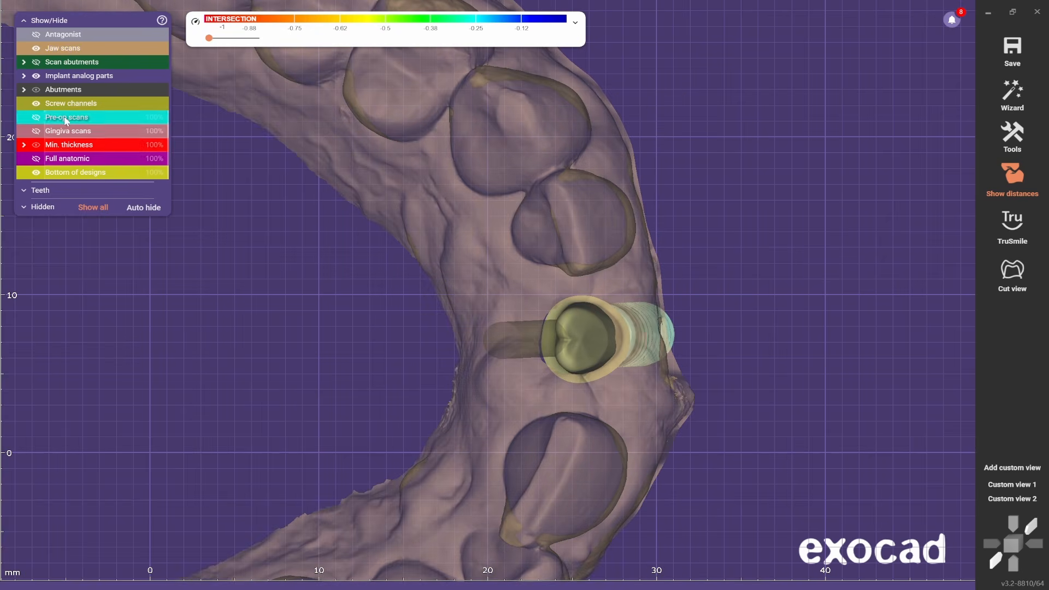
pyautogui.click(591, 334)
pyautogui.rightClick(591, 334)
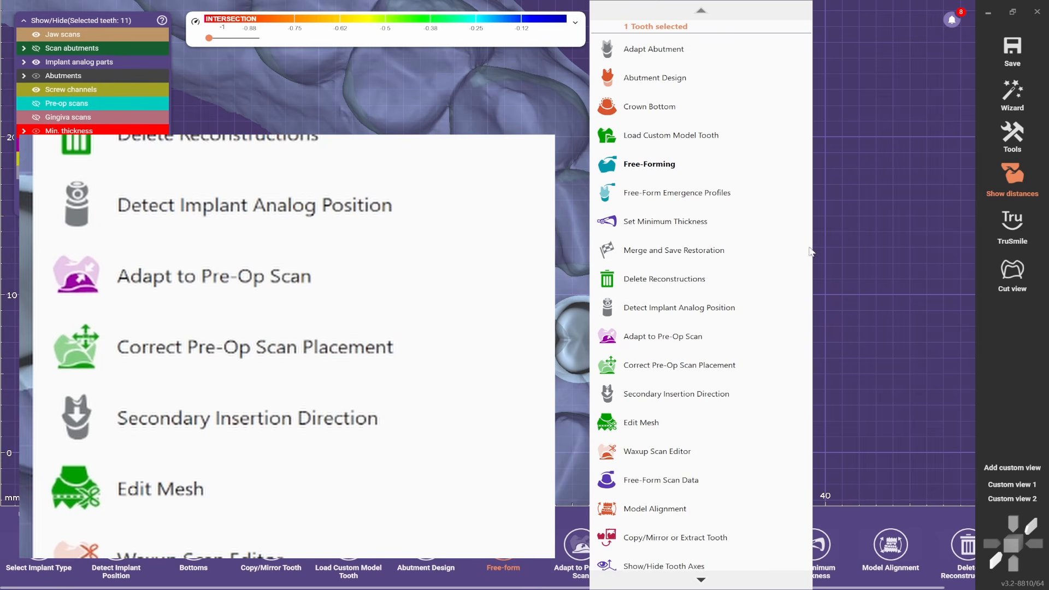
pyautogui.click(649, 394)
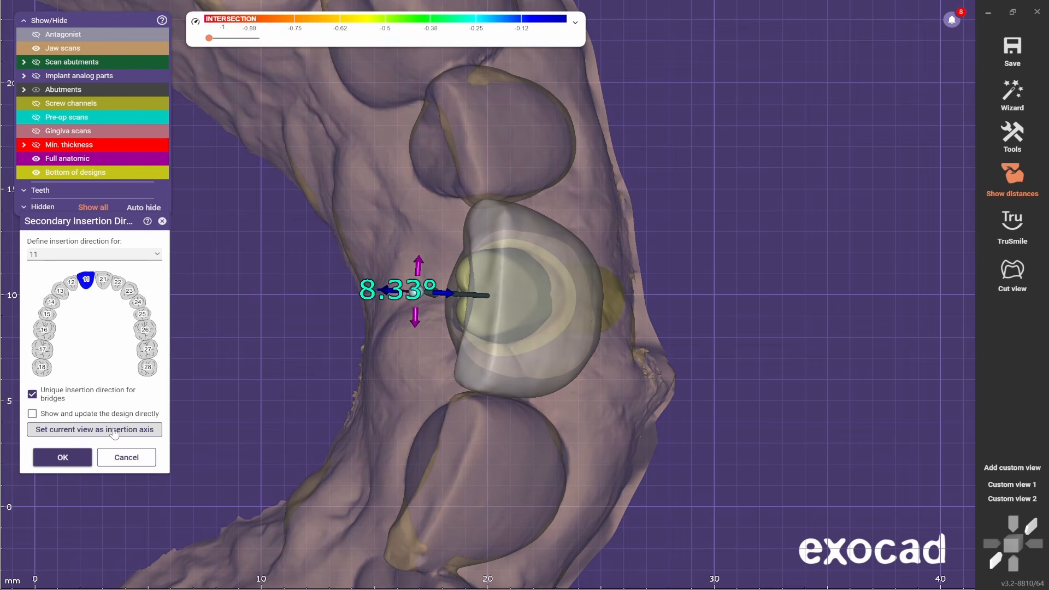
pyautogui.moveTo(516, 297); pyautogui.dragTo(519, 298)
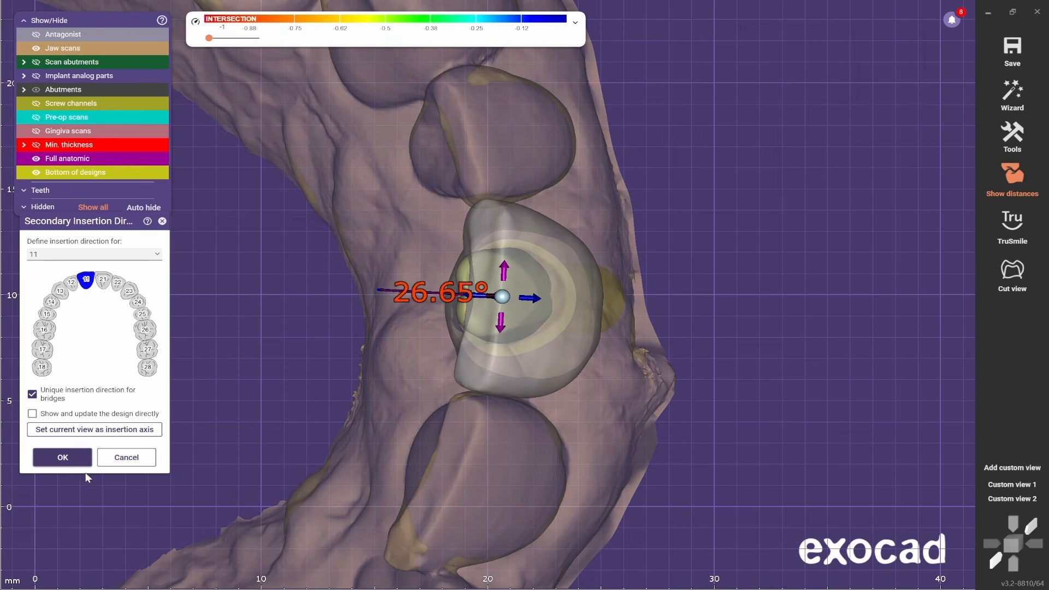
pyautogui.click(69, 457)
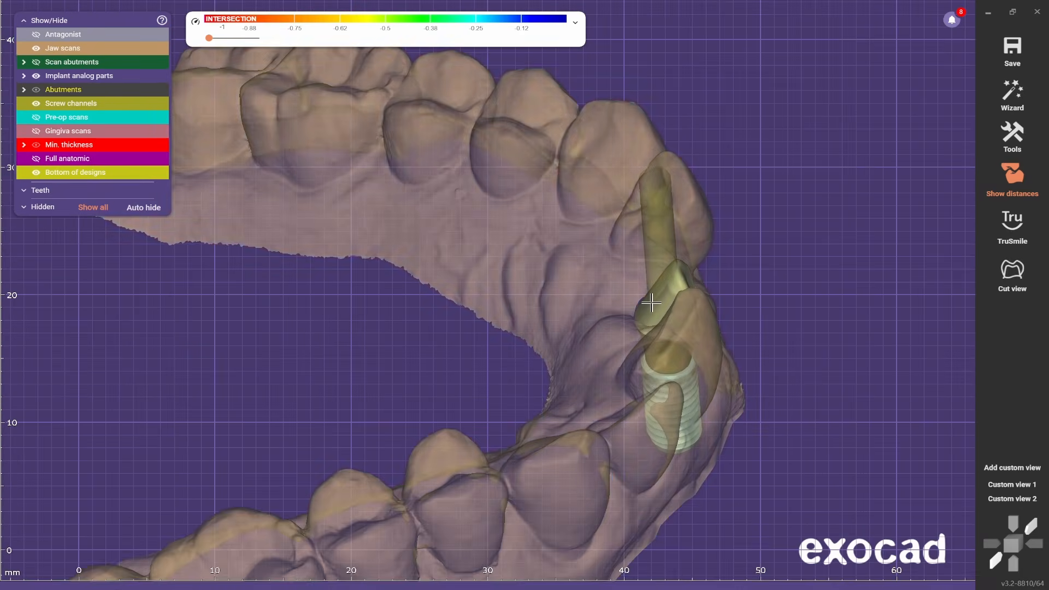
# Reopen Abutment Design for tooth 11 and inspect the abutment top among the jaw scans.
pyautogui.rightClick(647, 305)
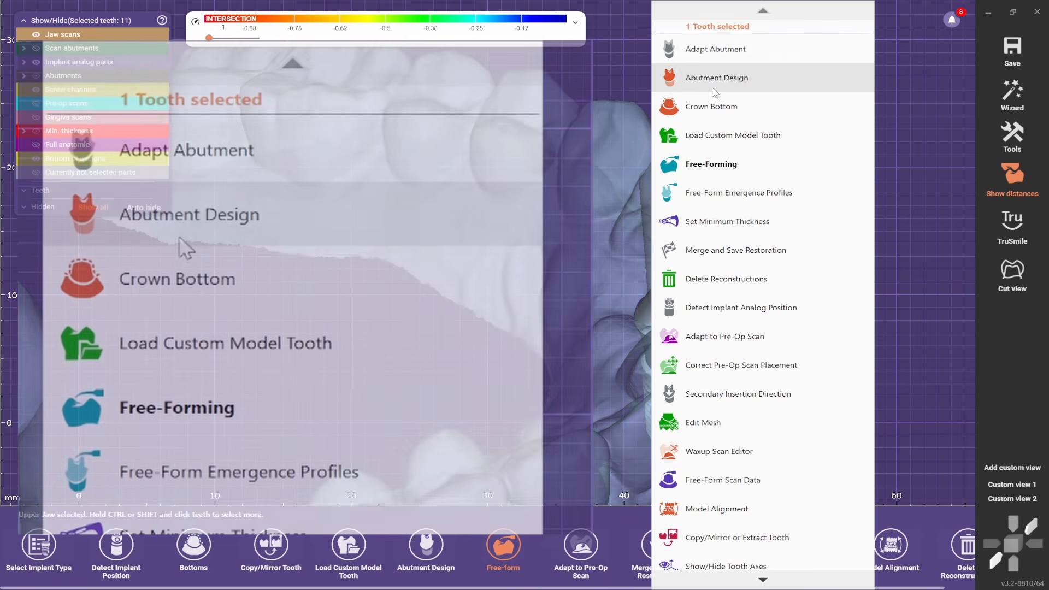
pyautogui.click(714, 92)
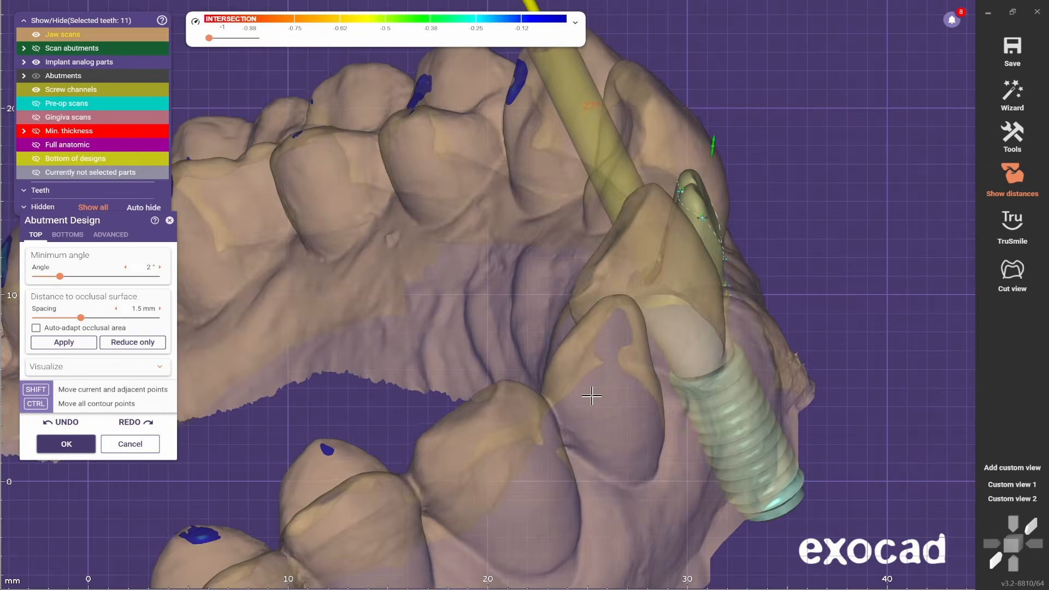
pyautogui.moveTo(164, 164); pyautogui.dragTo(138, 165)
pyautogui.moveTo(611, 262); pyautogui.dragTo(627, 334, button='right')
pyautogui.scroll(3, 655, 335)
pyautogui.moveTo(698, 332); pyautogui.dragTo(504, 317, button='right')
pyautogui.moveTo(573, 322); pyautogui.dragTo(546, 284, button='right')
pyautogui.scroll(2, 576, 317)
pyautogui.scroll(-3, 546, 284)
# Hide the jaw scans, check the abutment top inside the full anatomic crown and accept the abutment design.
pyautogui.click(36, 48)
pyautogui.moveTo(491, 306); pyautogui.dragTo(850, 150, button='right')
pyautogui.scroll(3, 534, 300)
pyautogui.scroll(-3, 524, 189)
pyautogui.moveTo(636, 233); pyautogui.dragTo(566, 159, button='right')
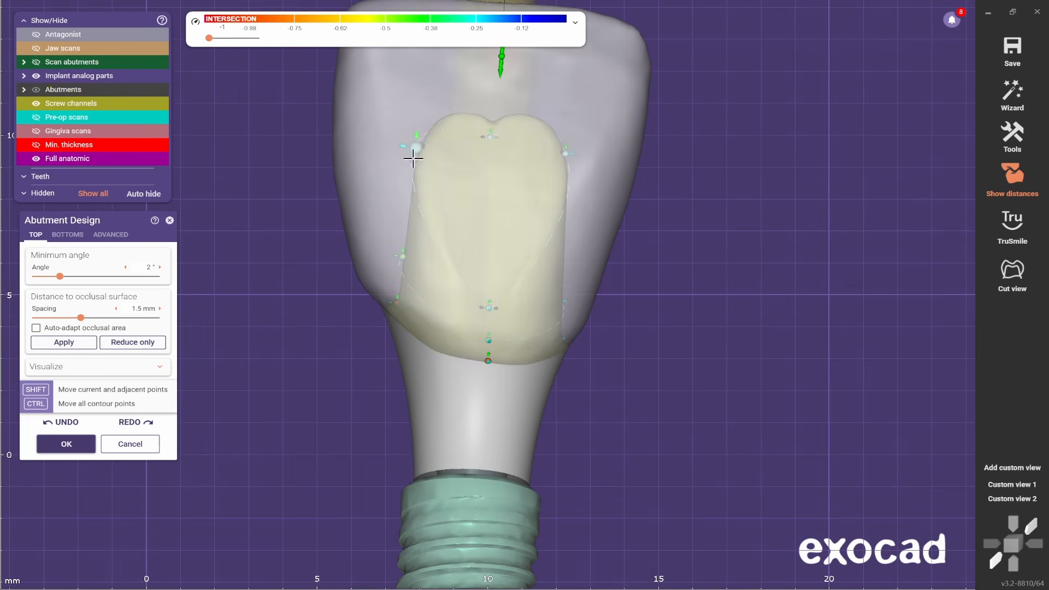
pyautogui.scroll(-2, 492, 115)
pyautogui.moveTo(493, 115); pyautogui.dragTo(449, 292, button='right')
pyautogui.scroll(-2, 548, 363)
pyautogui.click(66, 443)
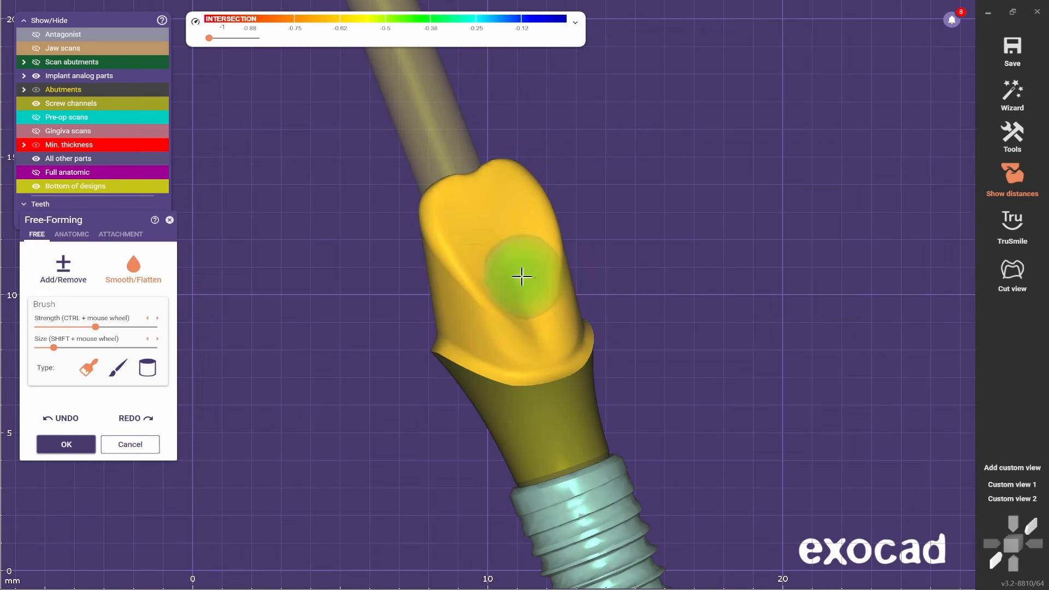
# Smooth the abutment post in Free-Forming with a resized brush and switch to Add/Remove with the fine brush.
pyautogui.keyDown('shift'); pyautogui.scroll(-3, 512, 318); pyautogui.keyUp('shift')
pyautogui.moveTo(512, 318); pyautogui.dragTo(493, 364, button='right')
pyautogui.moveTo(443, 408)
pyautogui.mouseDown(button='right')
pyautogui.moveTo(426, 370)
pyautogui.moveTo(585, 306)
pyautogui.moveTo(608, 355)
pyautogui.moveTo(625, 309)
pyautogui.moveTo(593, 358)
pyautogui.moveTo(717, 400)
pyautogui.mouseUp(button='right')
pyautogui.click(64, 269)
pyautogui.click(118, 367)
pyautogui.scroll(2, 648, 322)
# Smooth the abutment post near the screw channel with the fine brush and return to Add/Remove.
pyautogui.click(133, 269)
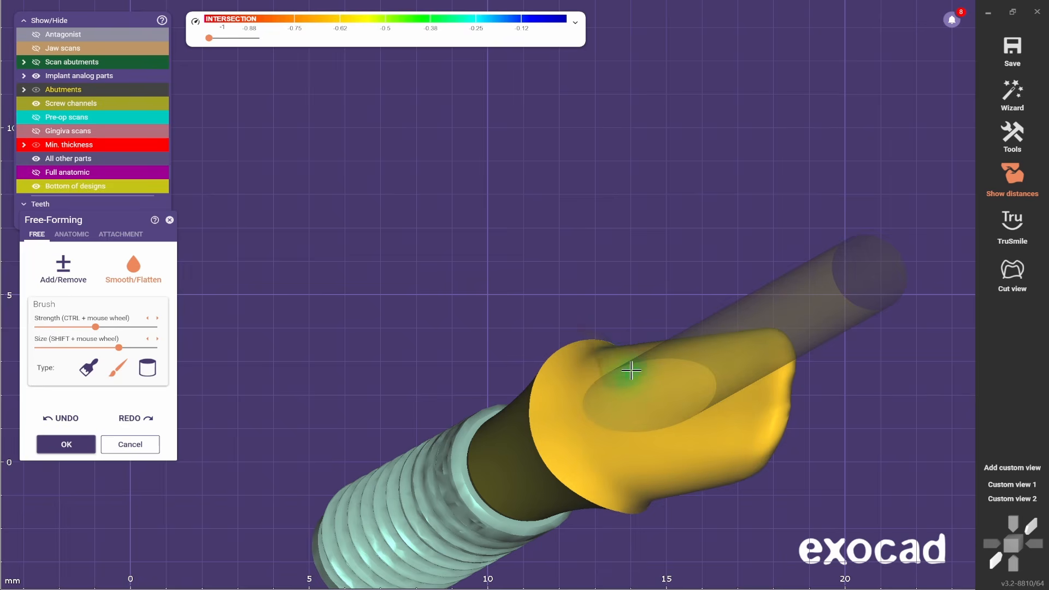
pyautogui.moveTo(628, 367); pyautogui.dragTo(448, 327, button='right')
pyautogui.scroll(-3, 526, 421)
pyautogui.moveTo(486, 368)
pyautogui.mouseDown(button='right')
pyautogui.moveTo(526, 421)
pyautogui.moveTo(552, 258)
pyautogui.moveTo(393, 437)
pyautogui.moveTo(449, 391)
pyautogui.moveTo(419, 447)
pyautogui.moveTo(411, 341)
pyautogui.moveTo(433, 346)
pyautogui.moveTo(503, 252)
pyautogui.moveTo(522, 149)
pyautogui.moveTo(530, 297)
pyautogui.moveTo(535, 216)
pyautogui.moveTo(304, 260)
pyautogui.mouseUp(button='right')
pyautogui.click(63, 269)
pyautogui.scroll(4, 552, 257)
pyautogui.scroll(-2, 521, 150)
pyautogui.scroll(-4, 304, 260)
# Select the Ridge preset for anatomic free-forming, inspect the abutment tip and return to free smoothing.
pyautogui.click(72, 234)
pyautogui.click(133, 316)
pyautogui.scroll(5, 514, 375)
pyautogui.click(36, 234)
pyautogui.moveTo(393, 284); pyautogui.dragTo(368, 347, button='right')
pyautogui.scroll(2, 403, 289)
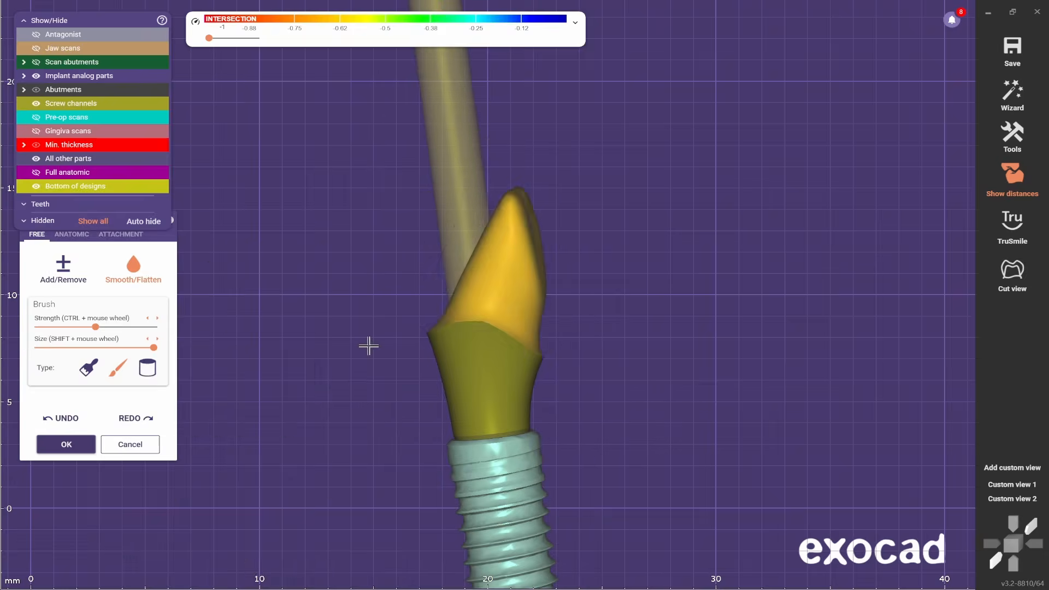
# Pull the ridge at the abutment tip upward with the Ridge preset and check it against the antagonist.
pyautogui.click(72, 235)
pyautogui.click(134, 316)
pyautogui.moveTo(470, 273); pyautogui.dragTo(532, 186, button='right')
pyautogui.moveTo(532, 186); pyautogui.dragTo(524, 157)
pyautogui.moveTo(524, 157); pyautogui.dragTo(396, 332, button='right')
pyautogui.scroll(-3, 395, 332)
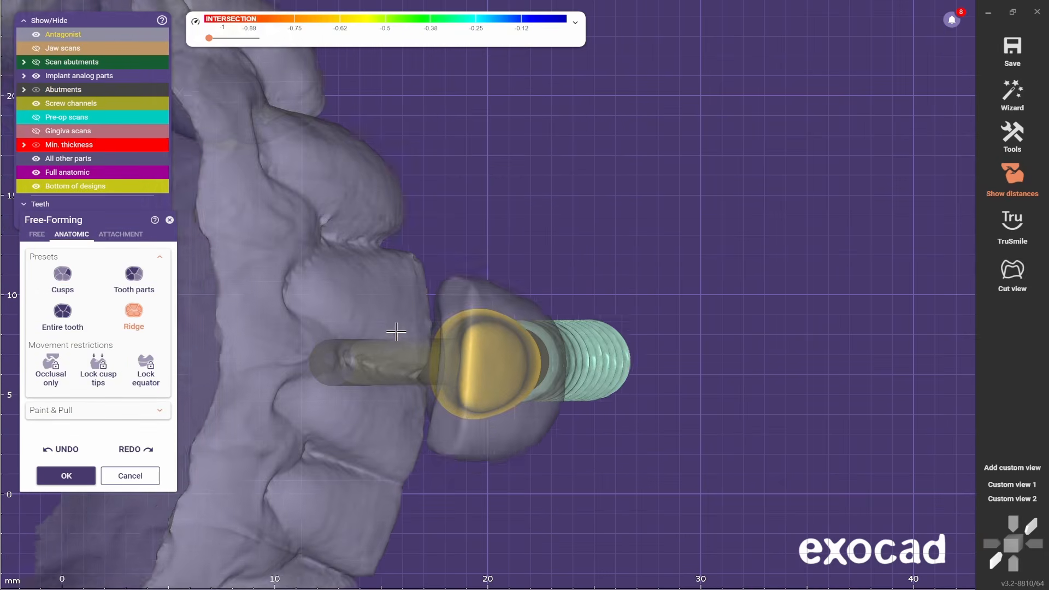
# Hide the antagonist, all other parts and the full anatomic crown, and smooth the abutment post with a free brush.
pyautogui.click(36, 35)
pyautogui.click(36, 158)
pyautogui.click(36, 172)
pyautogui.moveTo(391, 284); pyautogui.dragTo(448, 354, button='right')
pyautogui.scroll(3, 462, 336)
pyautogui.click(36, 234)
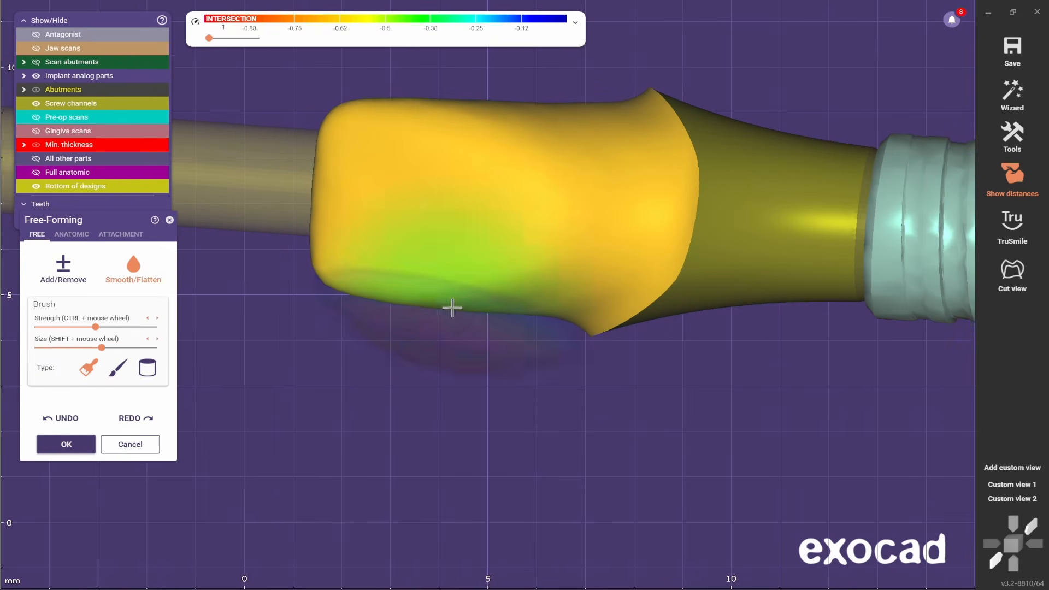
pyautogui.scroll(-3, 477, 178)
# Display the jaw scans and the full anatomic crown around the smoothed abutment.
pyautogui.moveTo(477, 178); pyautogui.dragTo(531, 391, button='right')
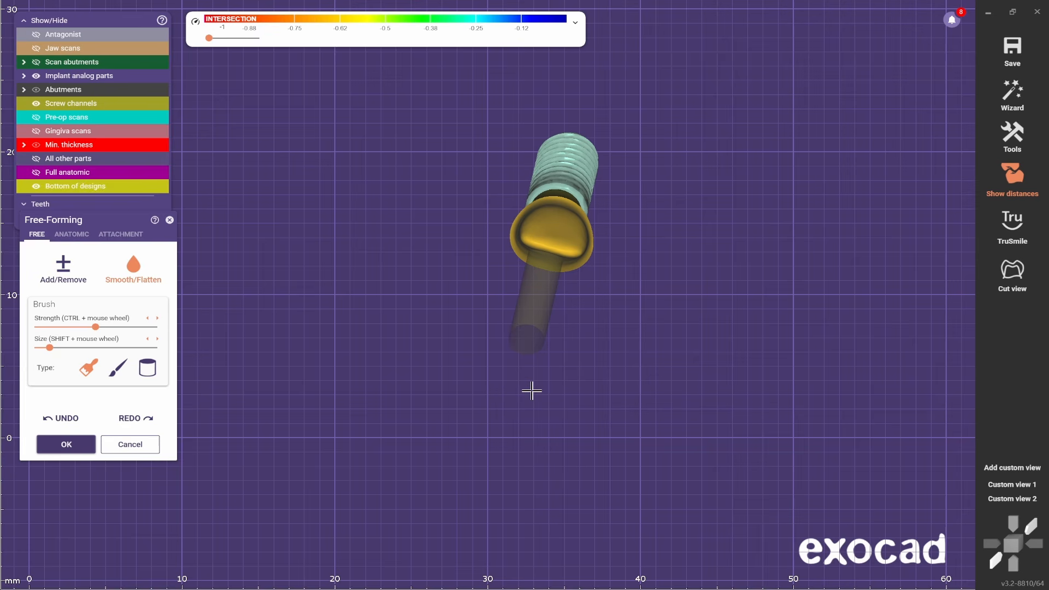
pyautogui.moveTo(532, 390); pyautogui.dragTo(532, 391, button='right')
pyautogui.click(36, 48)
pyautogui.click(36, 172)
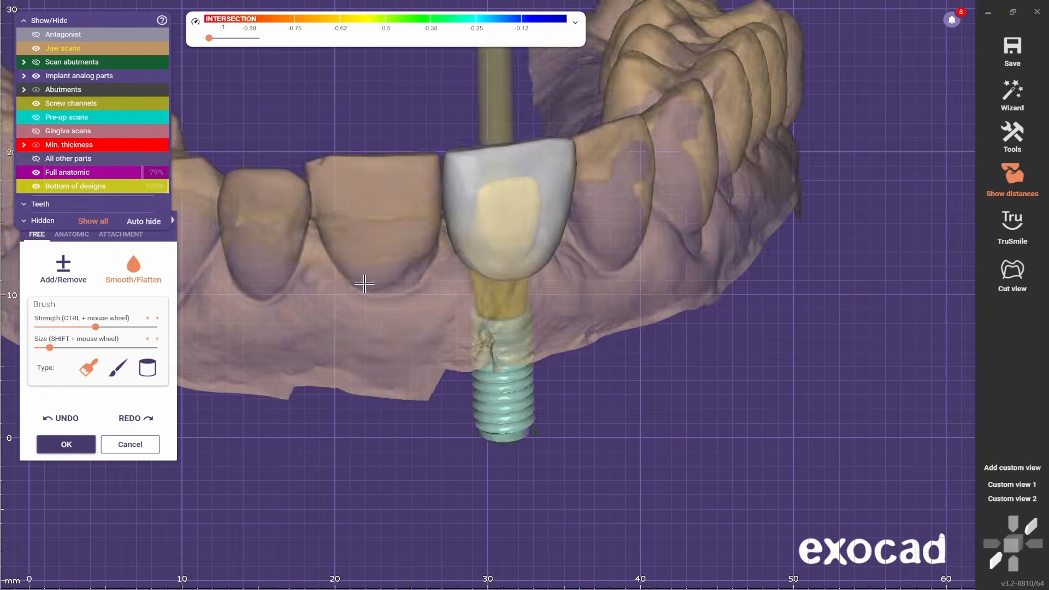
# Hide the jaw scans and switch the abutment's free-forming to the anatomic mode.
pyautogui.moveTo(365, 282)
pyautogui.mouseDown(button='right')
pyautogui.moveTo(317, 282)
pyautogui.moveTo(363, 283)
pyautogui.mouseUp(button='right')
pyautogui.click(36, 48)
pyautogui.scroll(3, 362, 283)
pyautogui.click(86, 237)
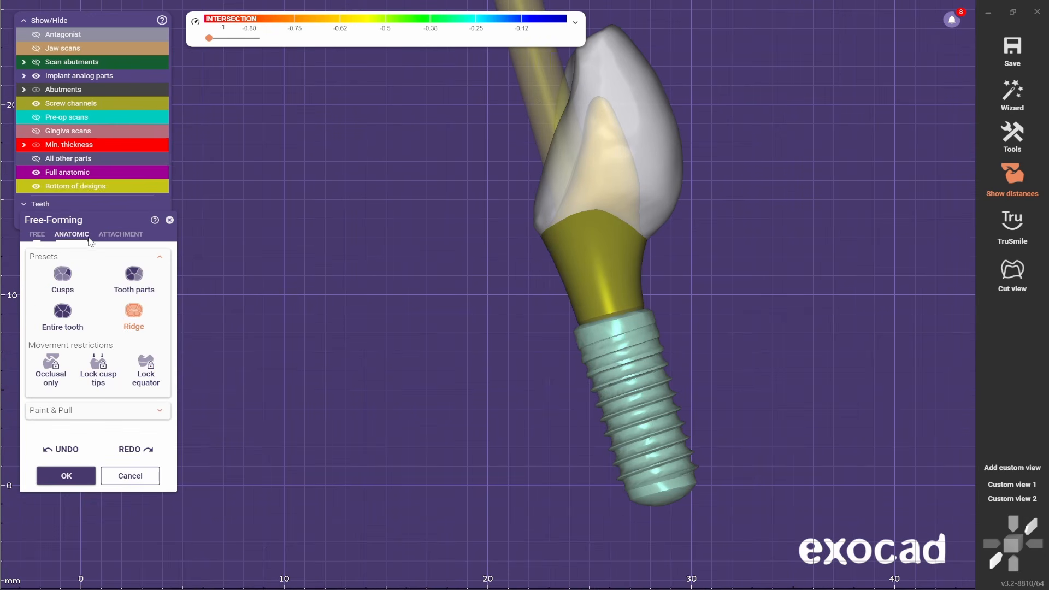
# Display the jaw scans and antagonist, hide the full anatomic crown, and check the abutment's clearance.
pyautogui.moveTo(720, 246); pyautogui.dragTo(661, 409, button='right')
pyautogui.click(36, 48)
pyautogui.click(37, 35)
pyautogui.scroll(-3, 660, 409)
pyautogui.click(36, 172)
pyautogui.moveTo(513, 409); pyautogui.dragTo(452, 405, button='right')
# Hide the jaw scans, antagonist, screw channels and full anatomic crown to isolate the abutment on its implant analog.
pyautogui.click(36, 48)
pyautogui.click(36, 34)
pyautogui.click(36, 172)
pyautogui.click(36, 103)
pyautogui.click(36, 172)
pyautogui.moveTo(509, 316); pyautogui.dragTo(281, 440, button='right')
pyautogui.scroll(-3, 464, 395)
pyautogui.moveTo(486, 386); pyautogui.dragTo(496, 394, button='right')
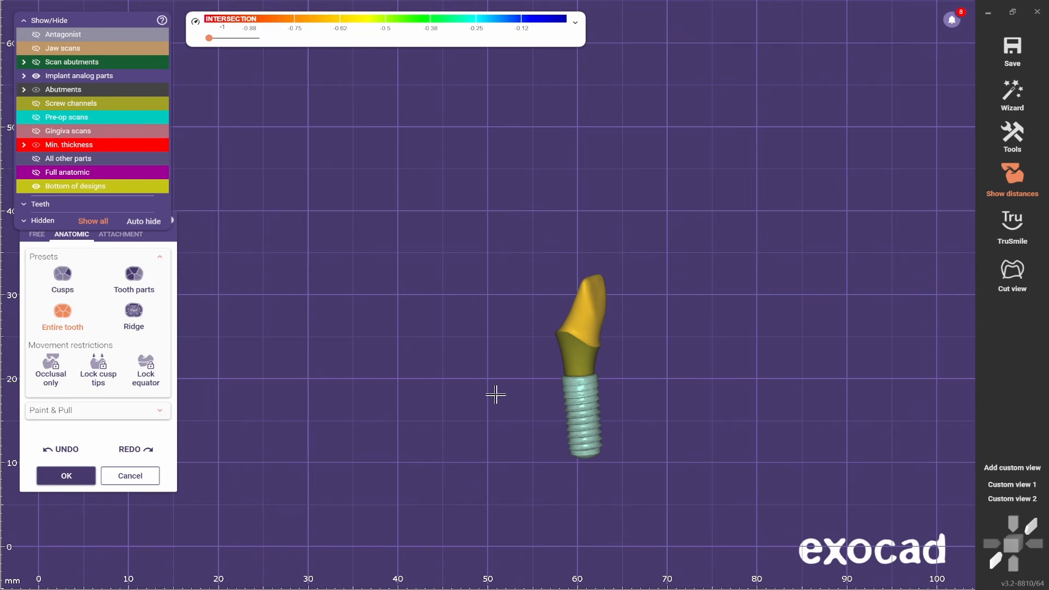
pyautogui.scroll(3, 495, 391)
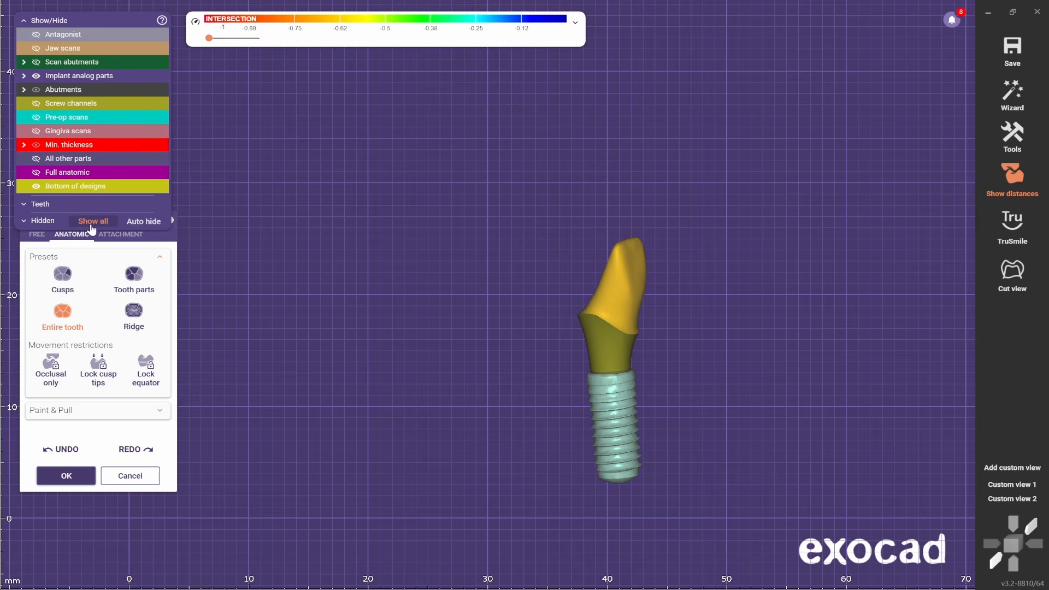
# Hide all objects and display only the 11: Abutment (top) part of the Abutments group.
pyautogui.click(93, 221)
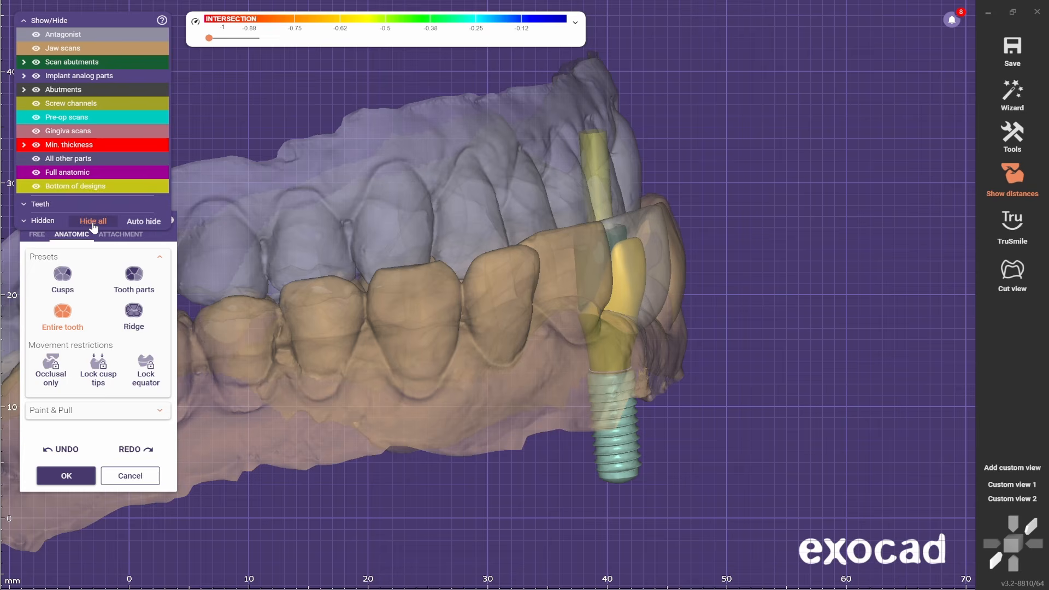
pyautogui.click(93, 221)
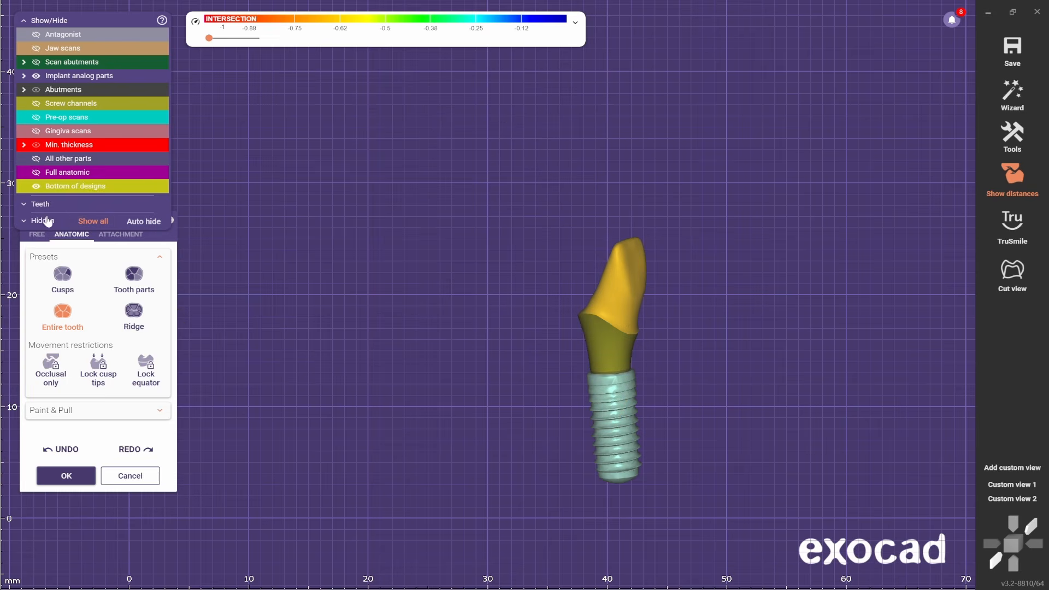
pyautogui.click(93, 222)
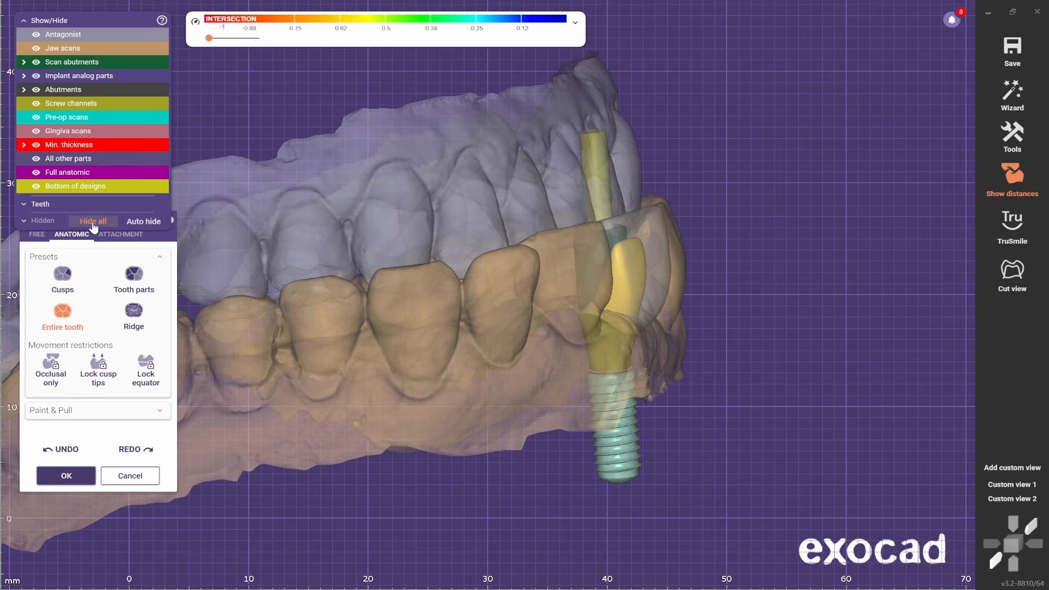
pyautogui.click(93, 221)
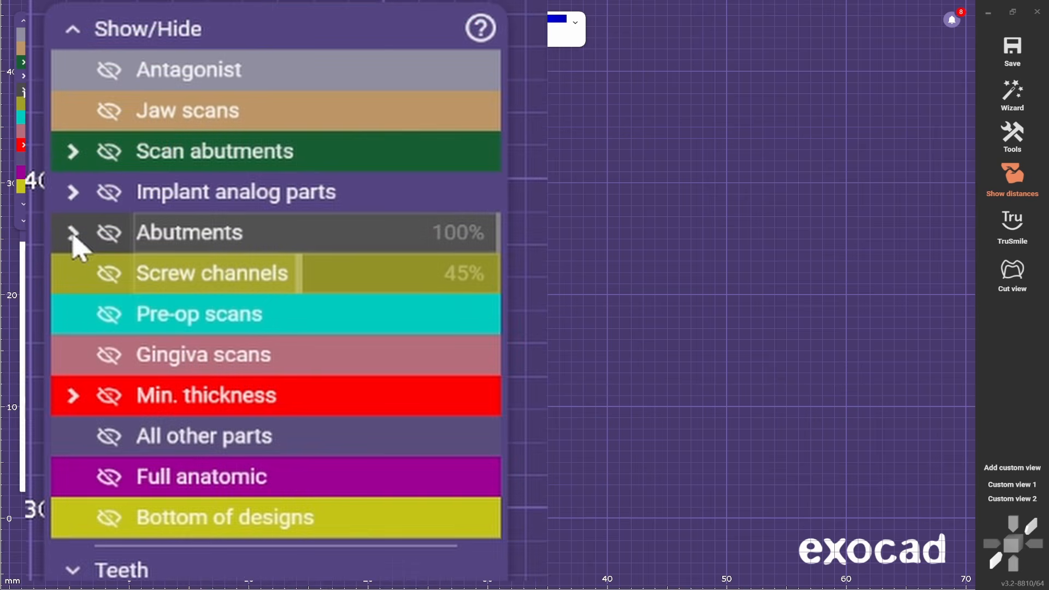
pyautogui.click(24, 90)
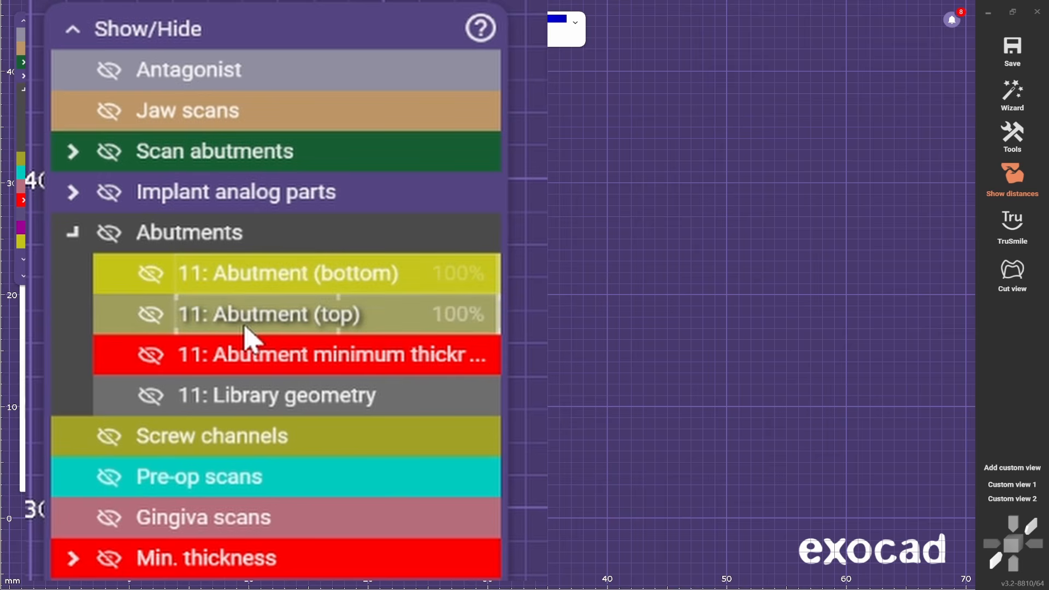
pyautogui.click(249, 336)
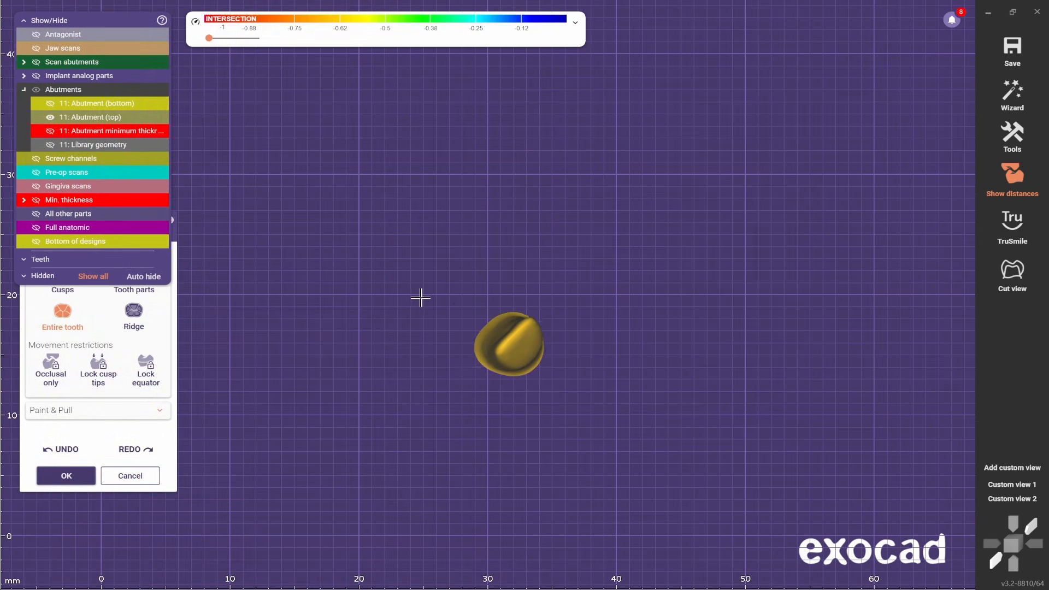
# Export the visible abutment top as the Plain STL file TOP ABUTMENT, using the original coordinate system of the scan data.
pyautogui.click(1011, 52)
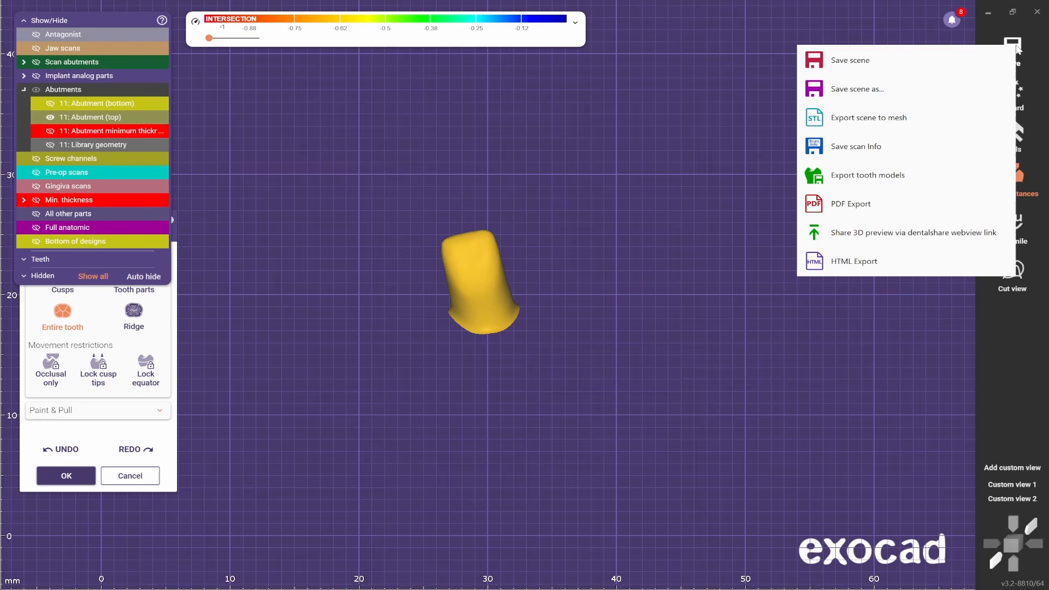
pyautogui.click(896, 121)
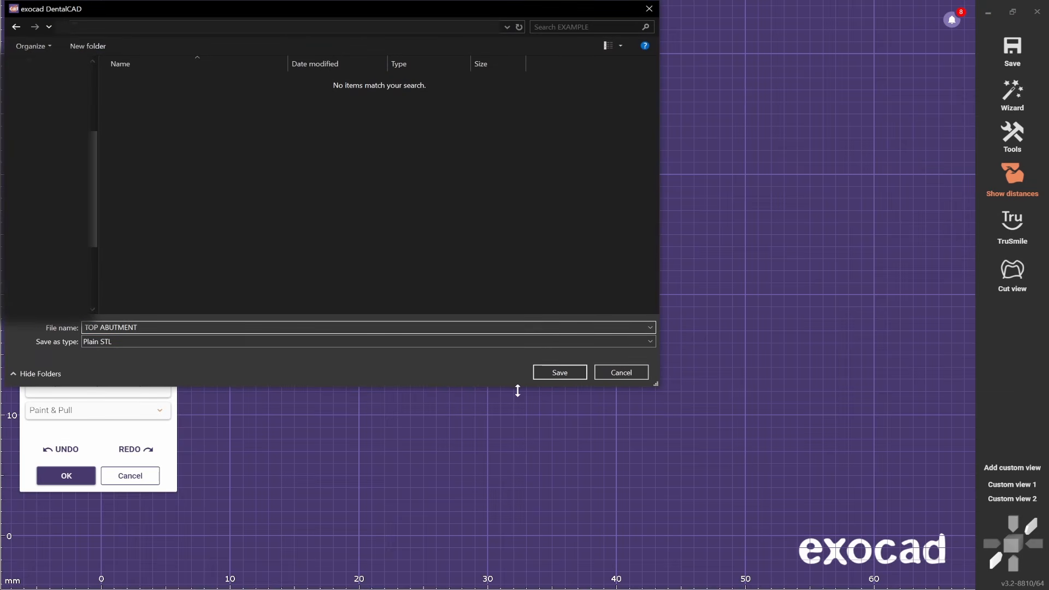
pyautogui.click(558, 373)
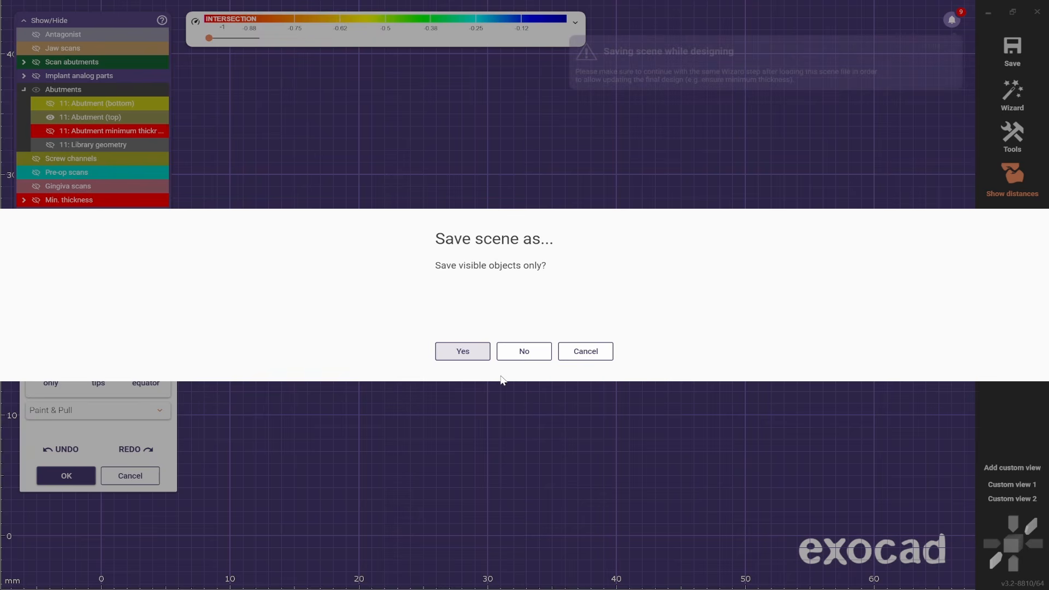
pyautogui.click(464, 352)
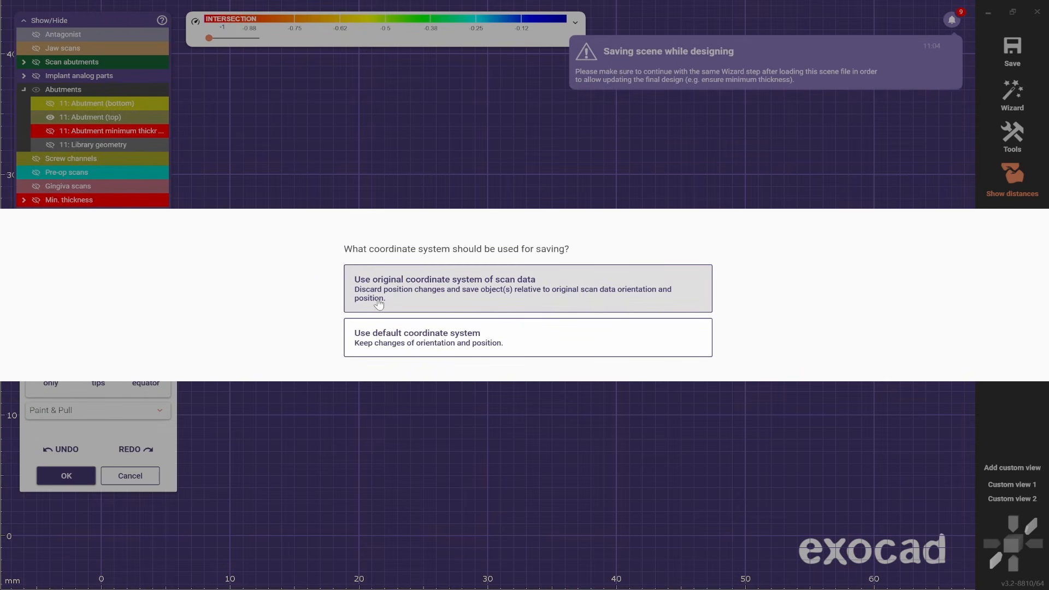
pyautogui.click(443, 296)
# Accept the free-forming and inspect the abutment top alone and against the temporarily displayed jaw scans.
pyautogui.moveTo(455, 377); pyautogui.dragTo(473, 410, button='right')
pyautogui.scroll(3, 475, 410)
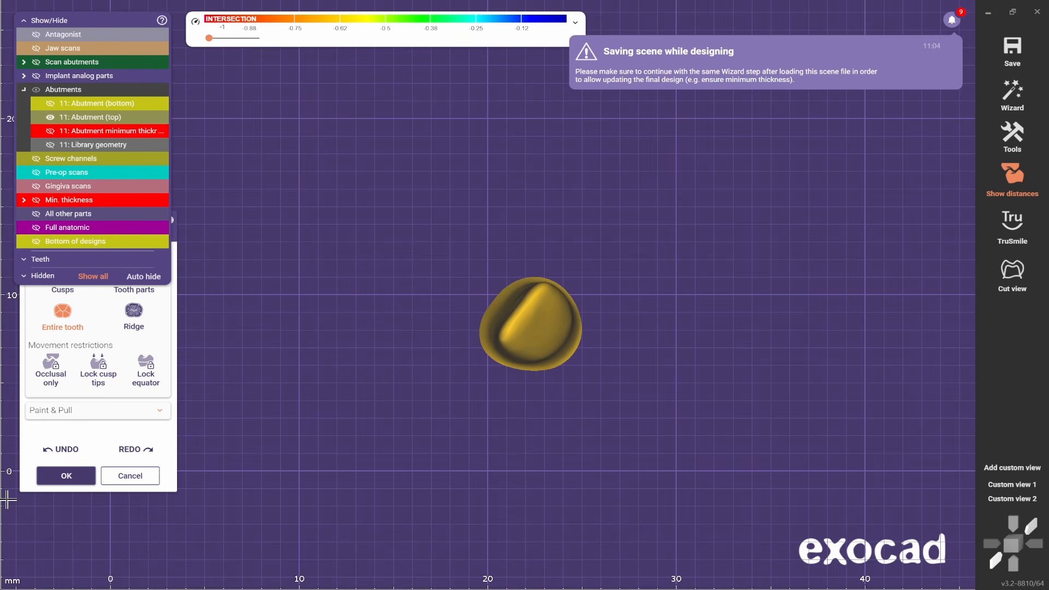
pyautogui.click(66, 475)
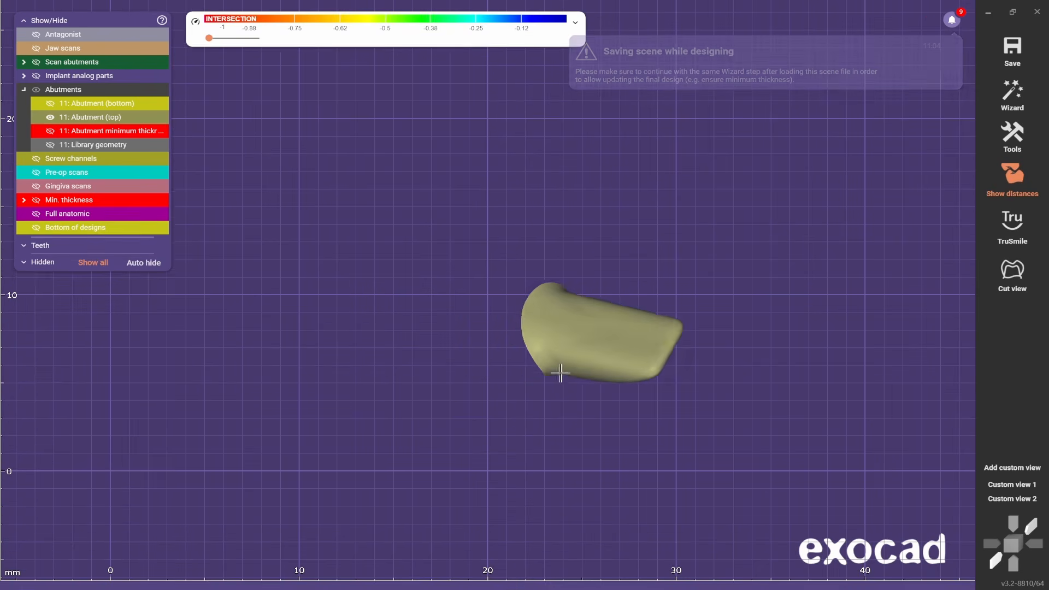
pyautogui.scroll(3, 605, 366)
pyautogui.scroll(-2, 546, 353)
pyautogui.moveTo(314, 379); pyautogui.dragTo(305, 411, button='right')
pyautogui.scroll(-3, 318, 400)
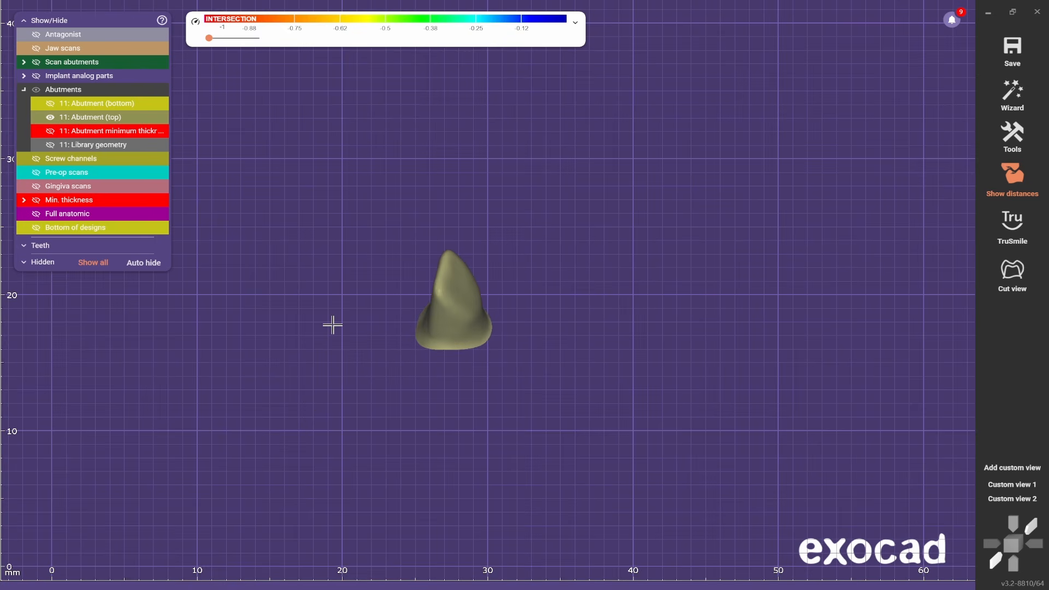
pyautogui.press('j')
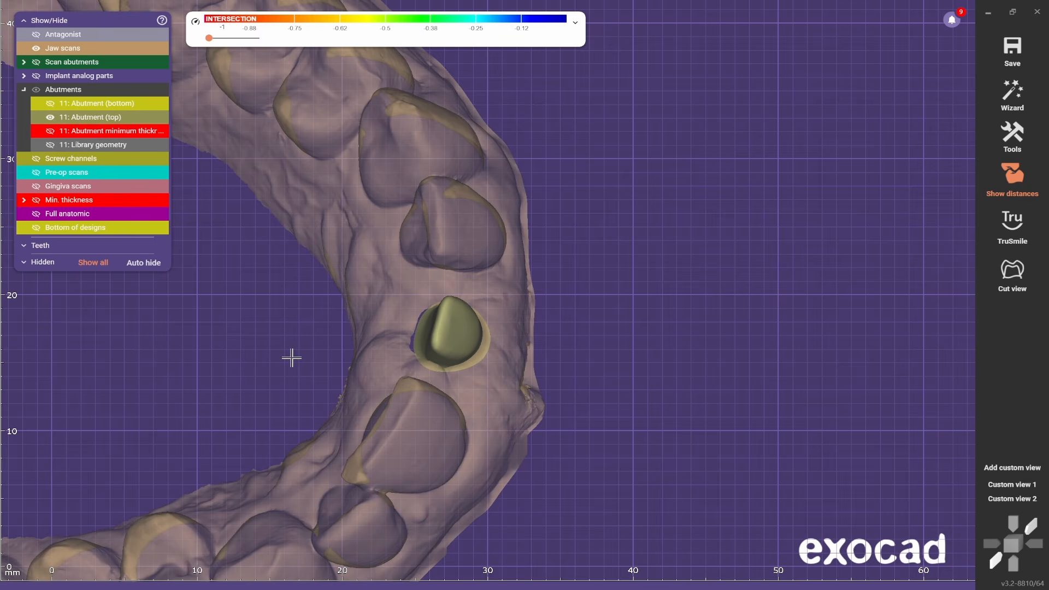
pyautogui.moveTo(290, 358); pyautogui.dragTo(318, 383, button='right')
pyautogui.press('j')
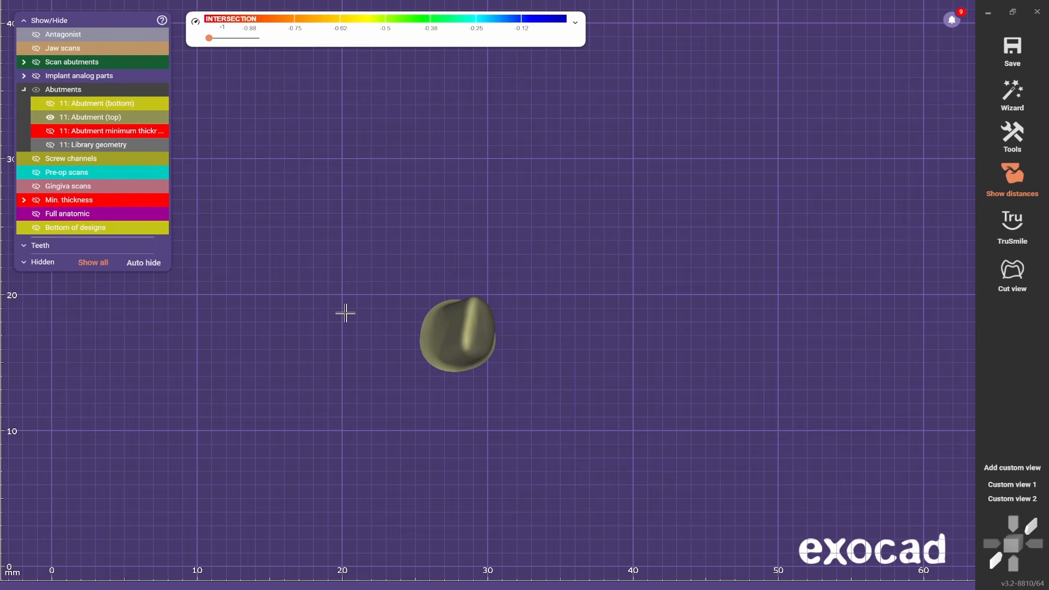
# Reopen Free-Forming for the abutment and shift its post sideways with the anatomic Entire tooth preset.
pyautogui.rightClick(345, 313)
pyautogui.click(403, 164)
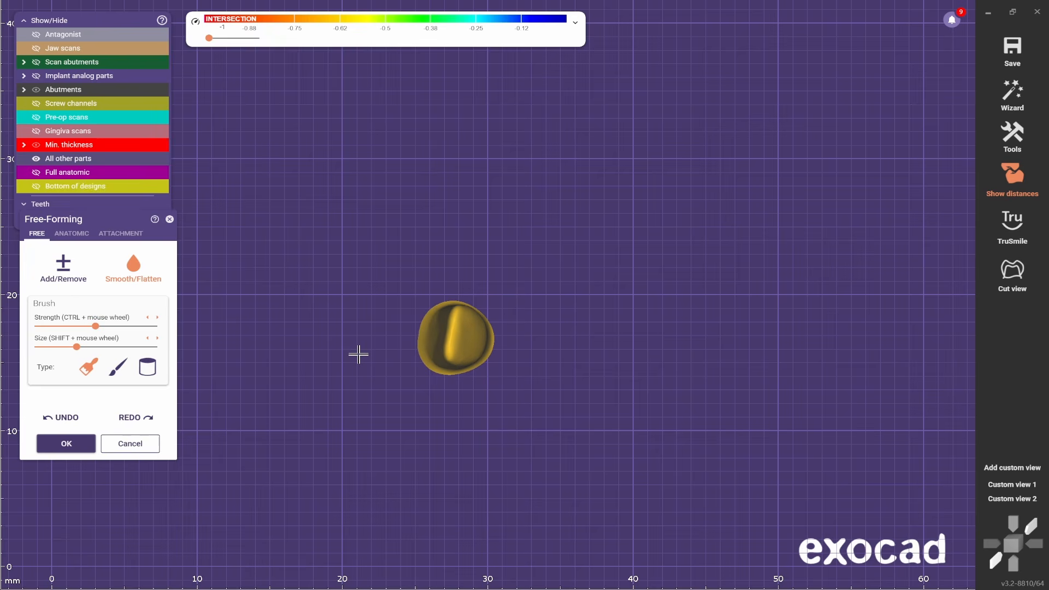
pyautogui.scroll(5, 365, 363)
pyautogui.moveTo(377, 367); pyautogui.dragTo(310, 299, button='right')
pyautogui.click(68, 234)
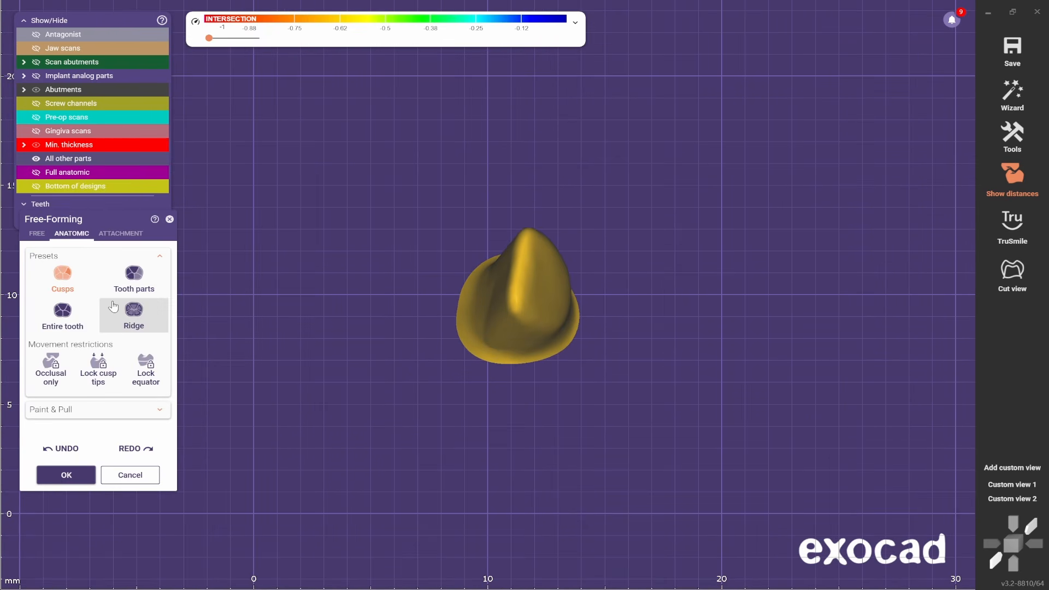
pyautogui.moveTo(545, 274); pyautogui.dragTo(507, 270)
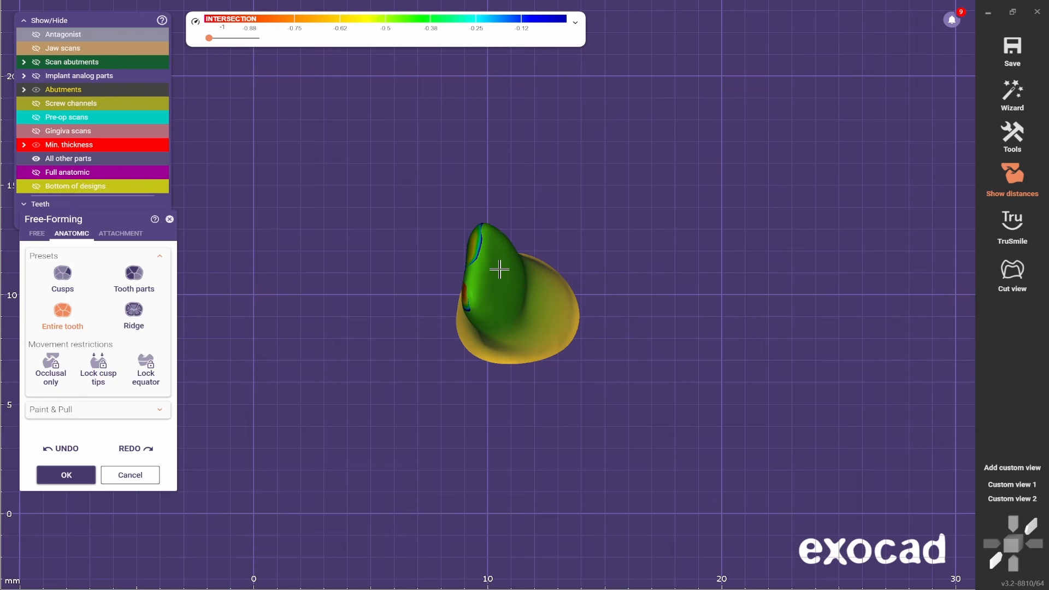
pyautogui.moveTo(496, 270); pyautogui.dragTo(310, 390, button='right')
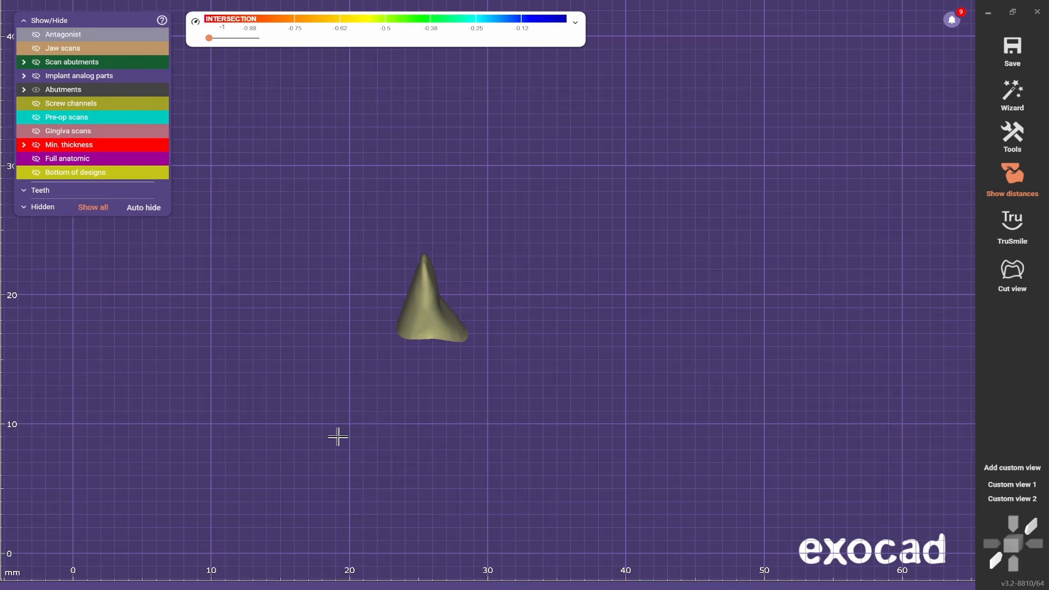
# Remove the existing Pre-op scan (11) with the Add/Remove Mesh tool.
pyautogui.click(1012, 135)
pyautogui.click(1012, 136)
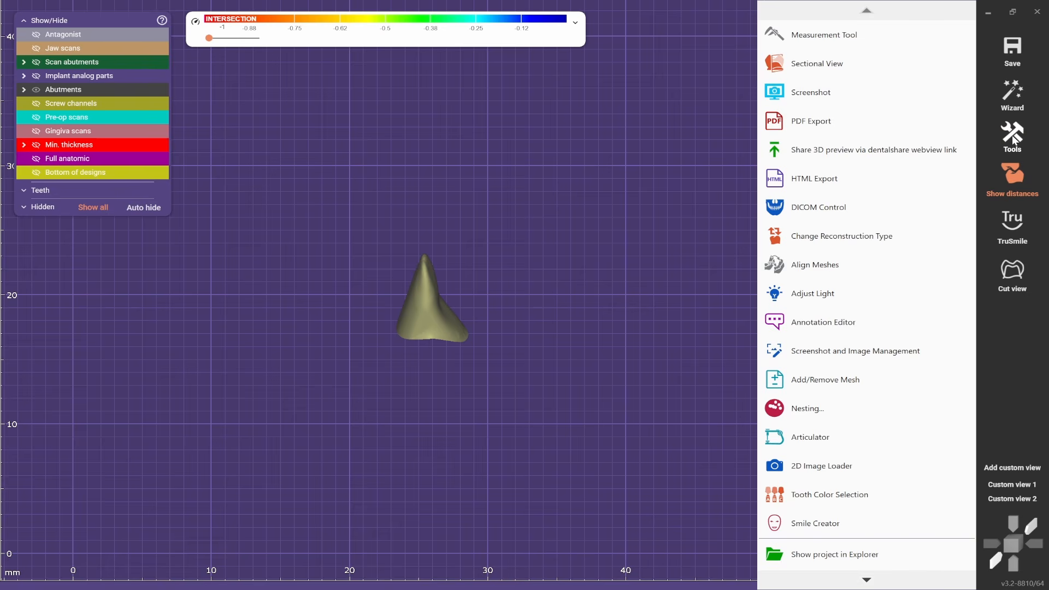
pyautogui.click(815, 379)
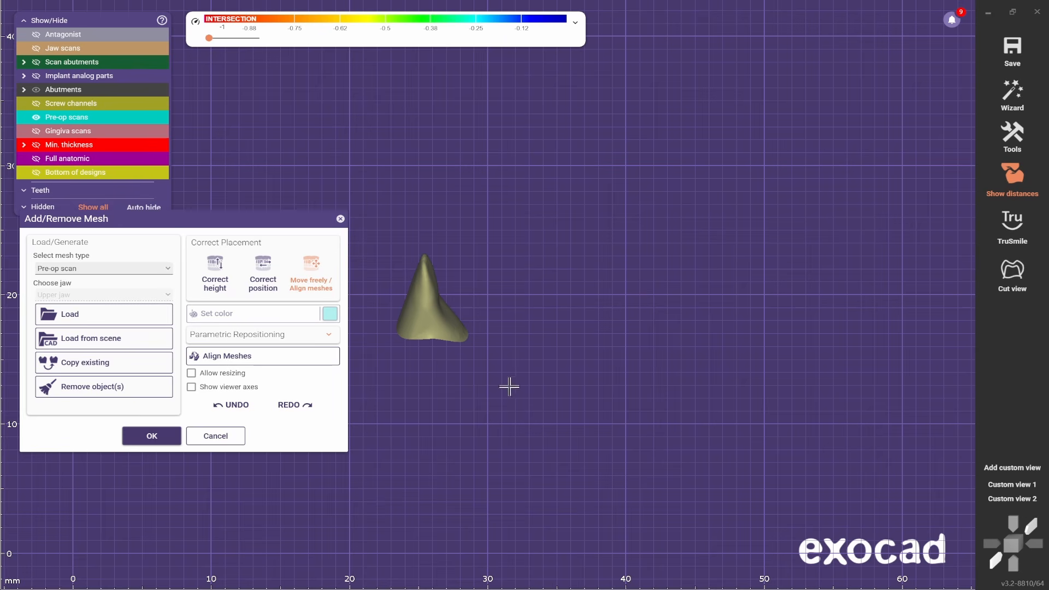
pyautogui.click(66, 387)
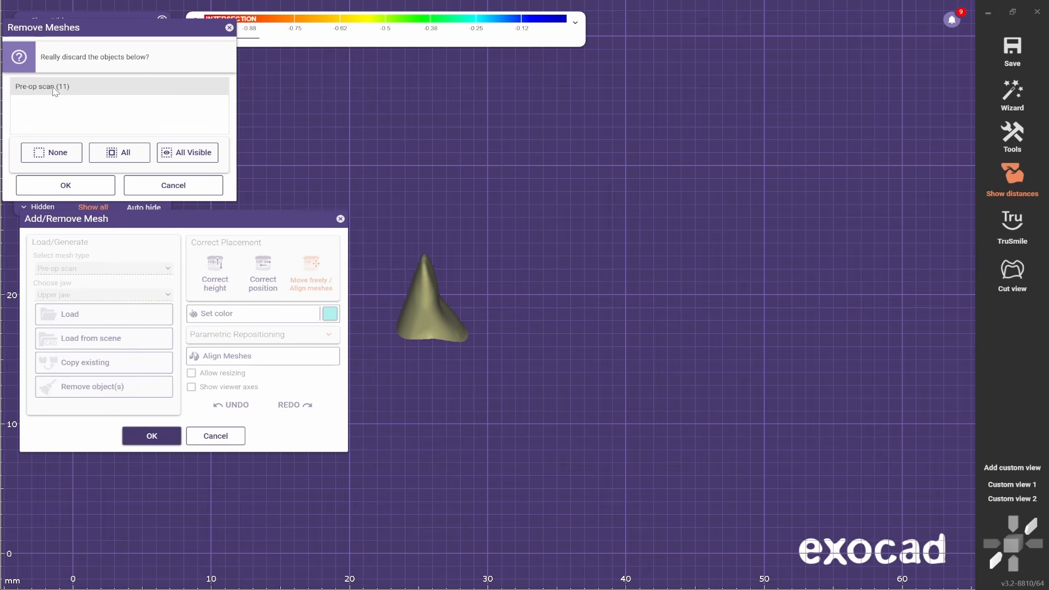
pyautogui.click(71, 186)
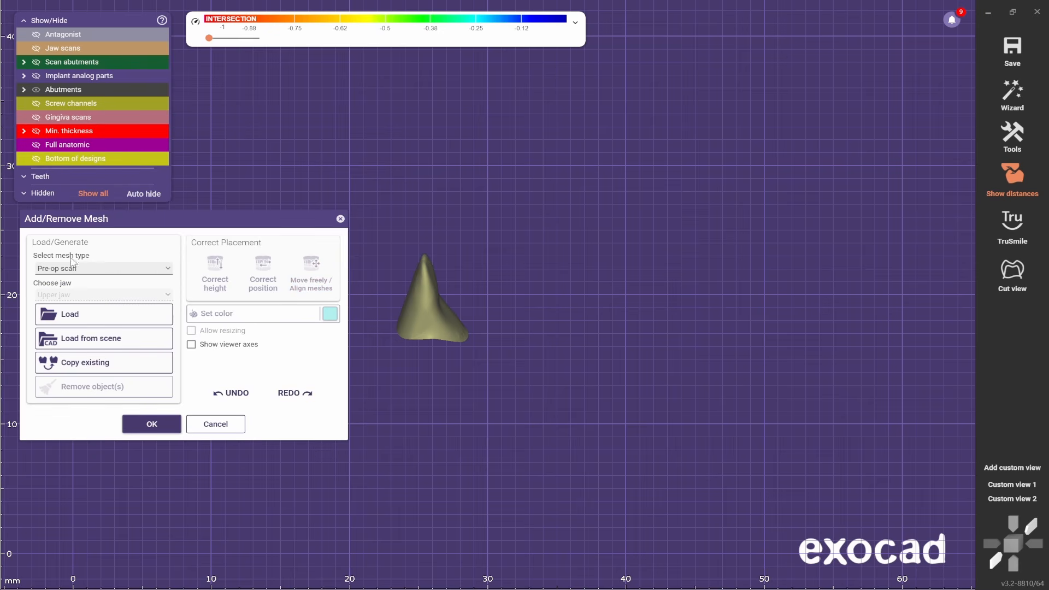
# Load TOP ABUTMENT as a pre-op scan stored relative to the scan data and accept the added mesh.
pyautogui.click(117, 321)
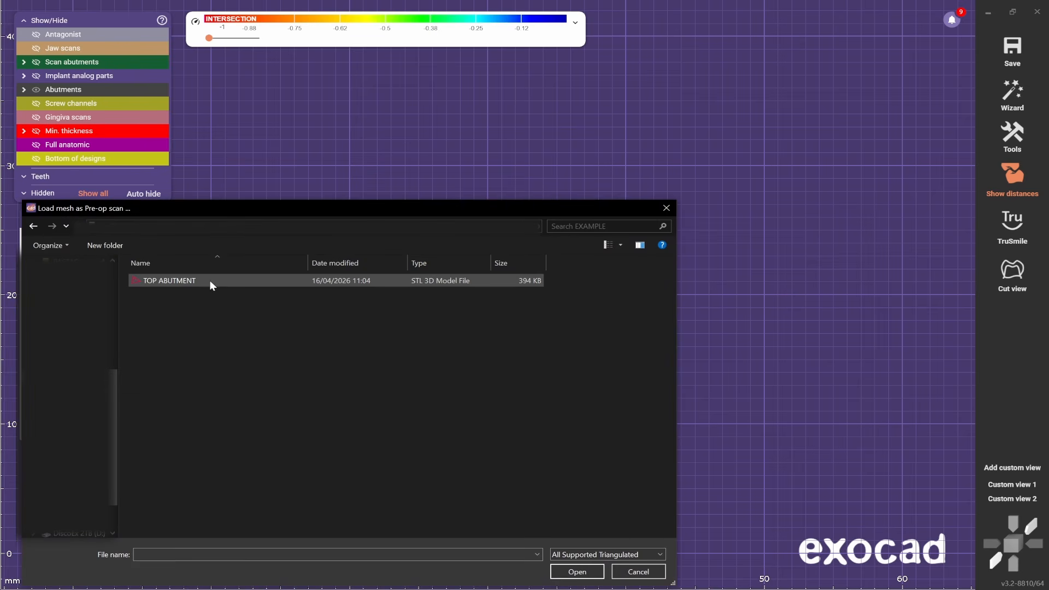
pyautogui.doubleClick(172, 280)
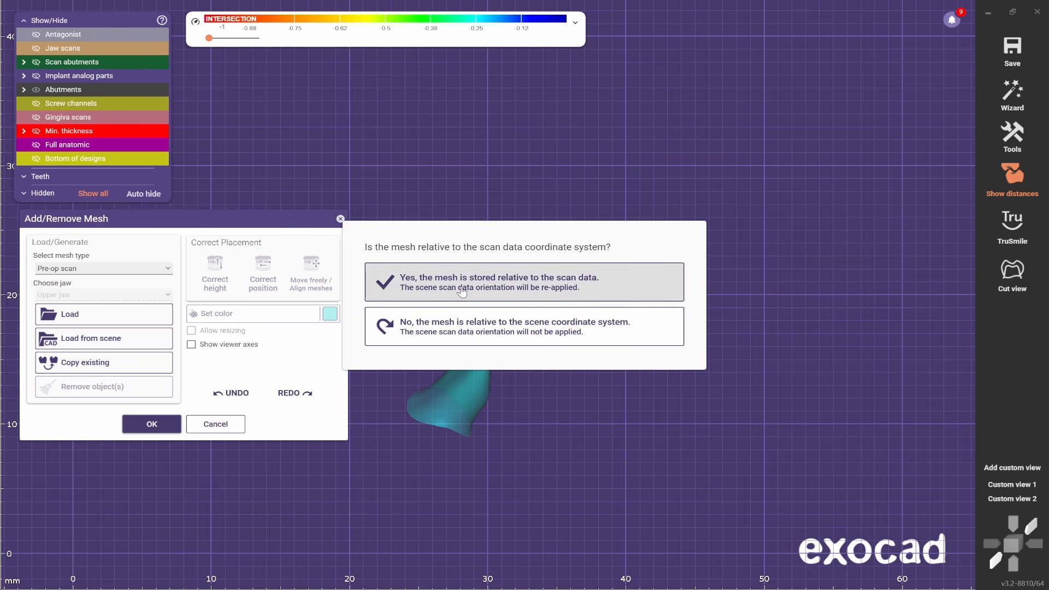
pyautogui.click(523, 290)
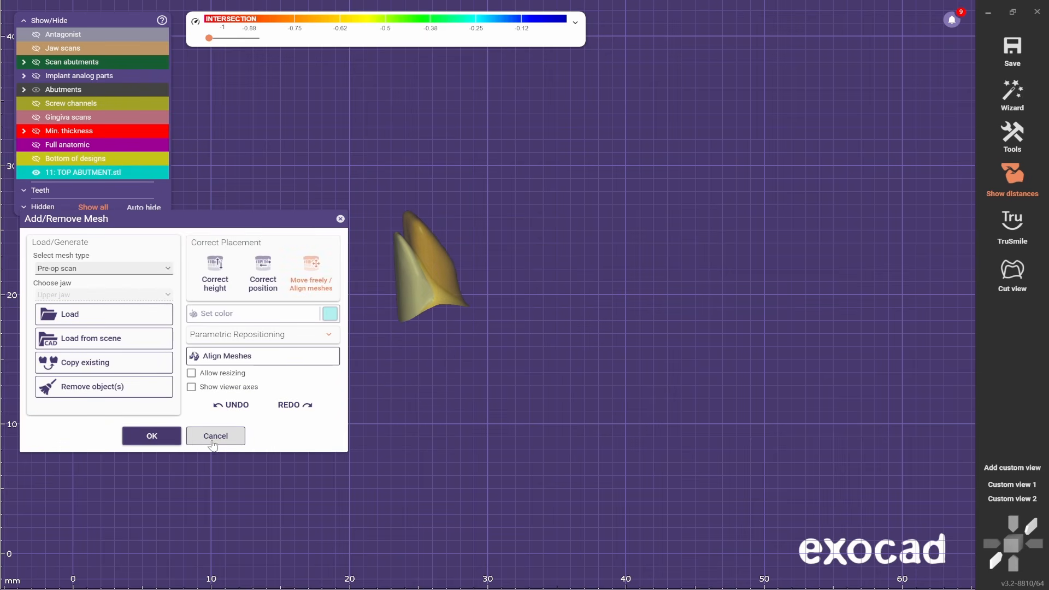
pyautogui.click(152, 437)
# Free-form the abutment with the Entire tooth preset to move its post towards the loaded TOP ABUTMENT mesh.
pyautogui.rightClick(319, 334)
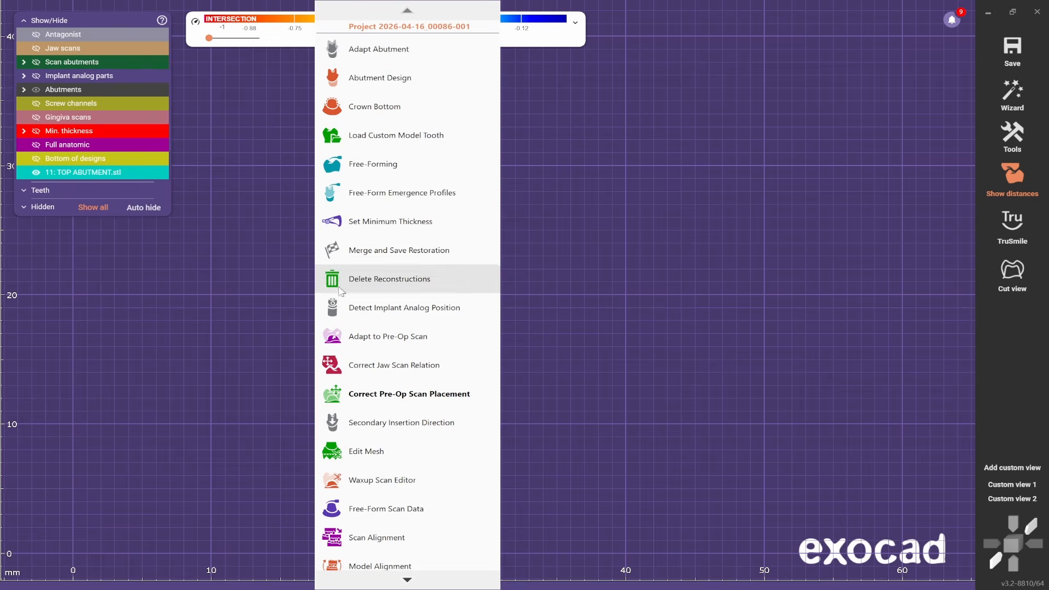
pyautogui.click(372, 163)
pyautogui.click(71, 233)
pyautogui.click(63, 313)
pyautogui.moveTo(444, 267); pyautogui.dragTo(457, 277)
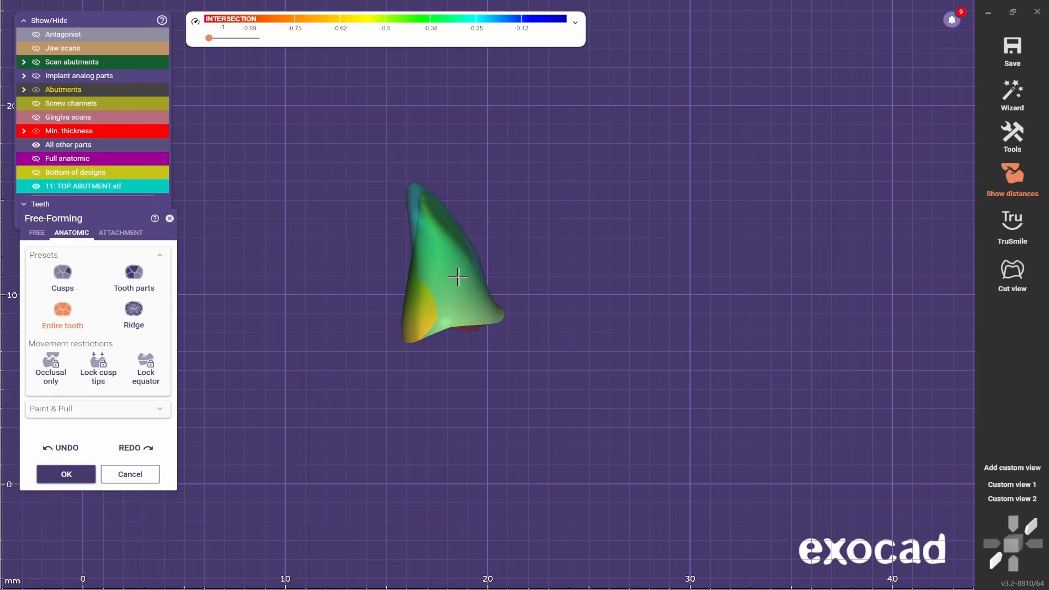
pyautogui.moveTo(457, 277); pyautogui.dragTo(417, 285, button='right')
pyautogui.click(80, 474)
pyautogui.moveTo(448, 409); pyautogui.dragTo(270, 295, button='right')
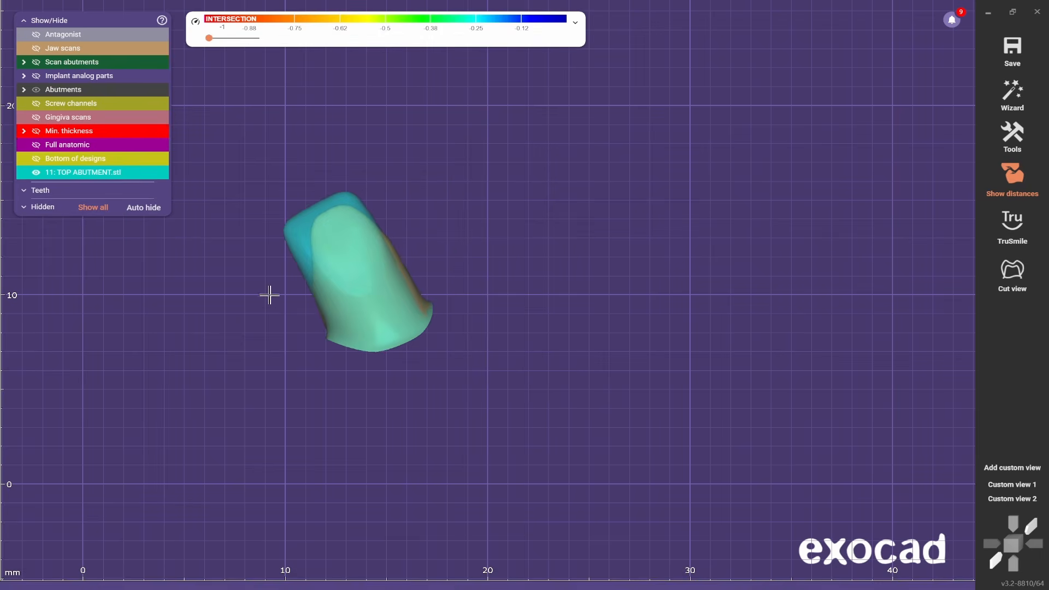
# Reshape the corners of the abutment tip with the Cusps preset to match the TOP ABUTMENT mesh and accept the result.
pyautogui.rightClick(270, 295)
pyautogui.click(318, 164)
pyautogui.click(72, 233)
pyautogui.click(66, 275)
pyautogui.moveTo(324, 257); pyautogui.dragTo(309, 245)
pyautogui.moveTo(309, 245); pyautogui.dragTo(330, 224, button='right')
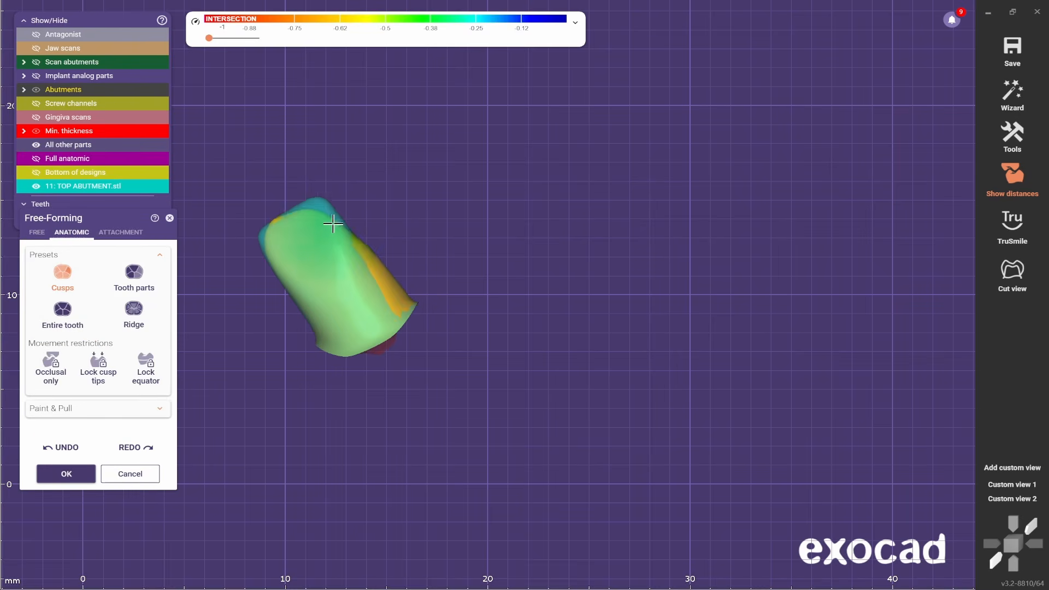
pyautogui.moveTo(330, 224); pyautogui.dragTo(338, 214)
pyautogui.moveTo(278, 249); pyautogui.dragTo(263, 250)
pyautogui.click(79, 474)
pyautogui.moveTo(305, 395); pyautogui.dragTo(384, 358, button='right')
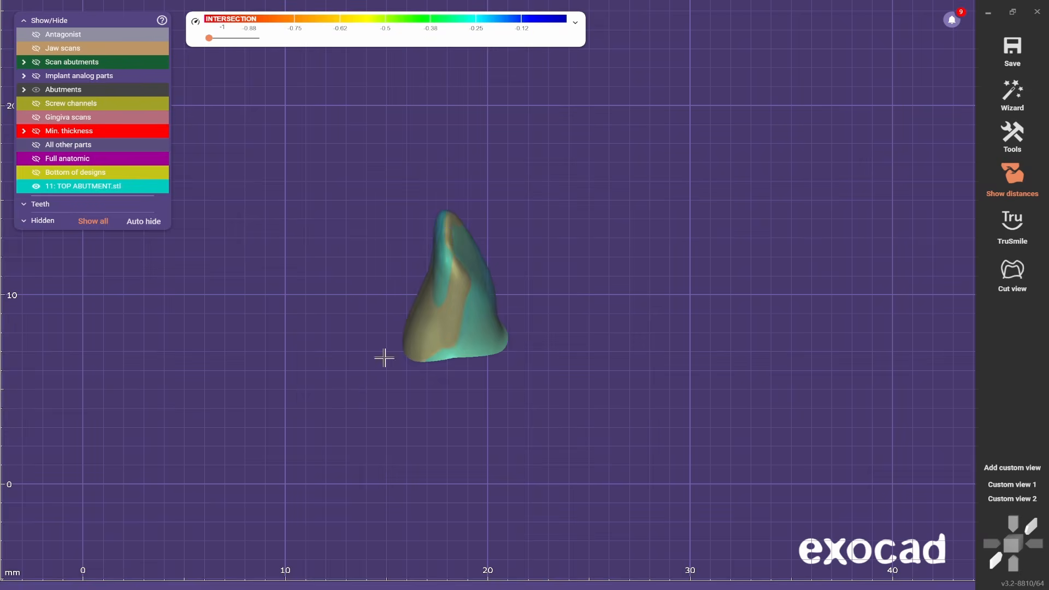
# Adapt the abutment of tooth 11 to the TOP ABUTMENT pre-op scan and accept the adapted shape.
pyautogui.rightClick(428, 330)
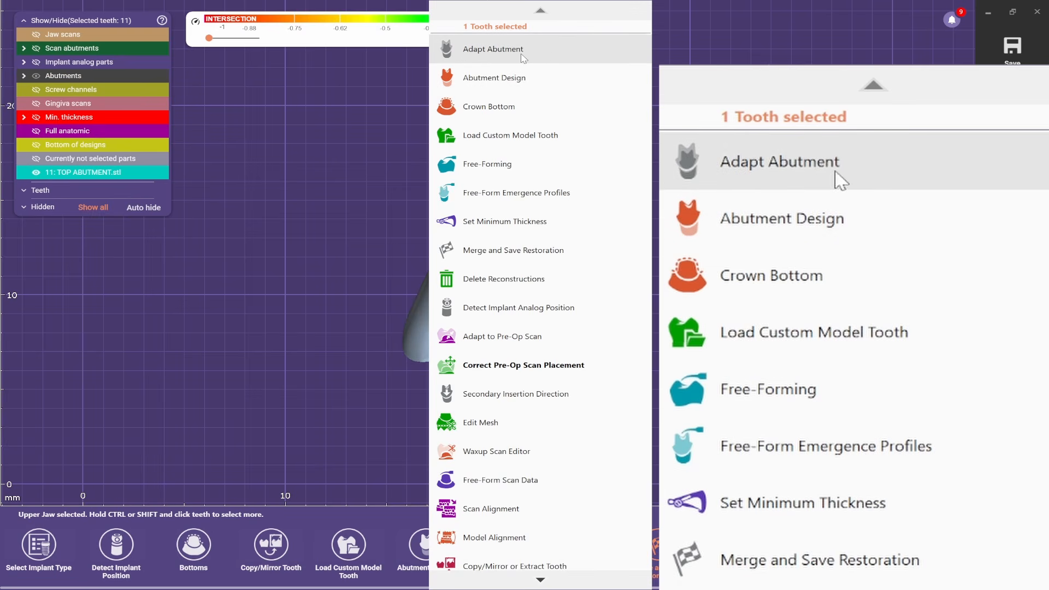
pyautogui.click(502, 336)
pyautogui.click(98, 278)
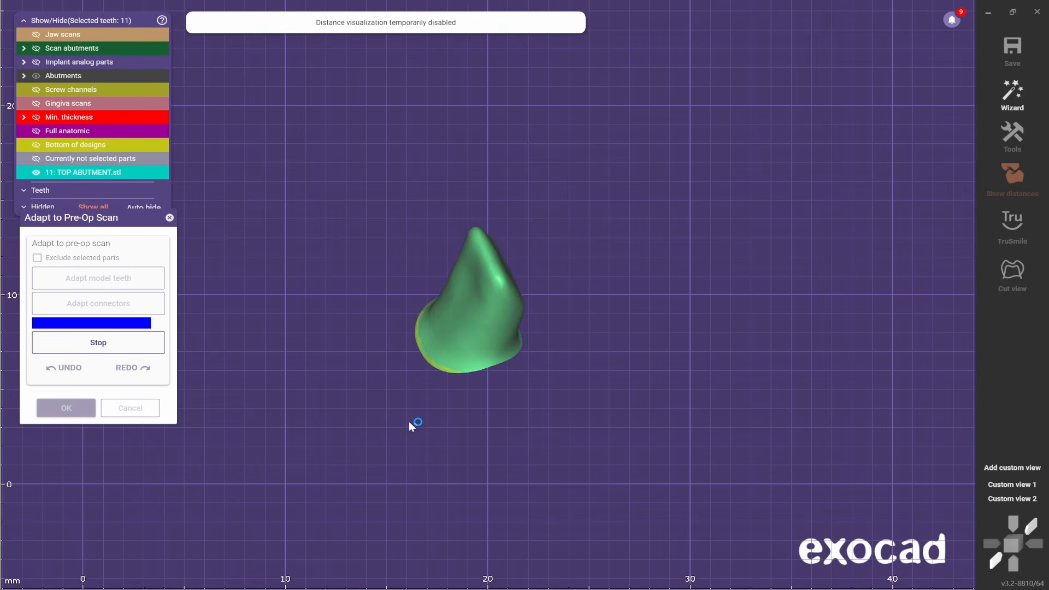
pyautogui.click(66, 408)
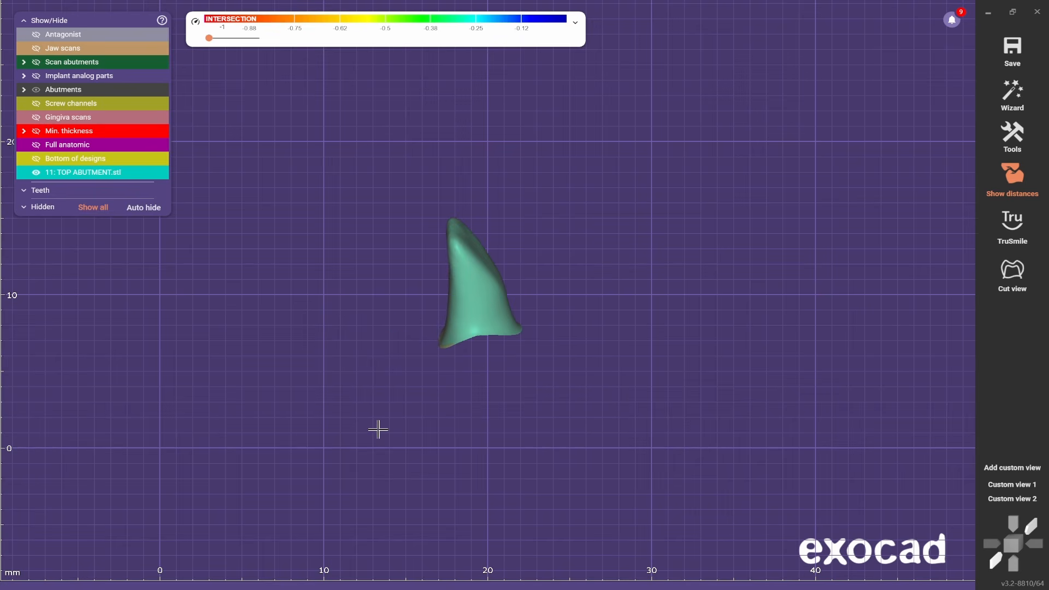
# Hide the TOP ABUTMENT mesh, reduce the Smooth/Flatten brush size, check the abutment against the jaw scans and accept the free-forming.
pyautogui.click(36, 172)
pyautogui.moveTo(358, 362); pyautogui.dragTo(283, 355, button='right')
pyautogui.scroll(4, 435, 288)
pyautogui.moveTo(554, 325)
pyautogui.mouseDown(button='right')
pyautogui.moveTo(435, 288)
pyautogui.moveTo(503, 372)
pyautogui.mouseUp(button='right')
pyautogui.keyDown('shift'); pyautogui.scroll(-4, 436, 288); pyautogui.keyUp('shift')
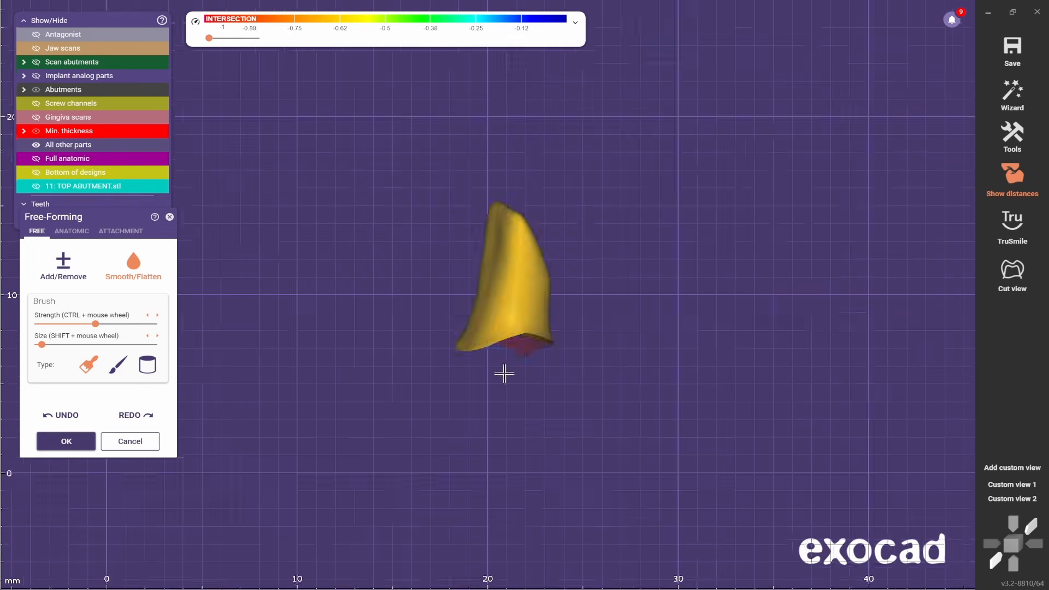
pyautogui.click(36, 49)
pyautogui.scroll(-4, 484, 281)
pyautogui.click(36, 48)
pyautogui.click(66, 441)
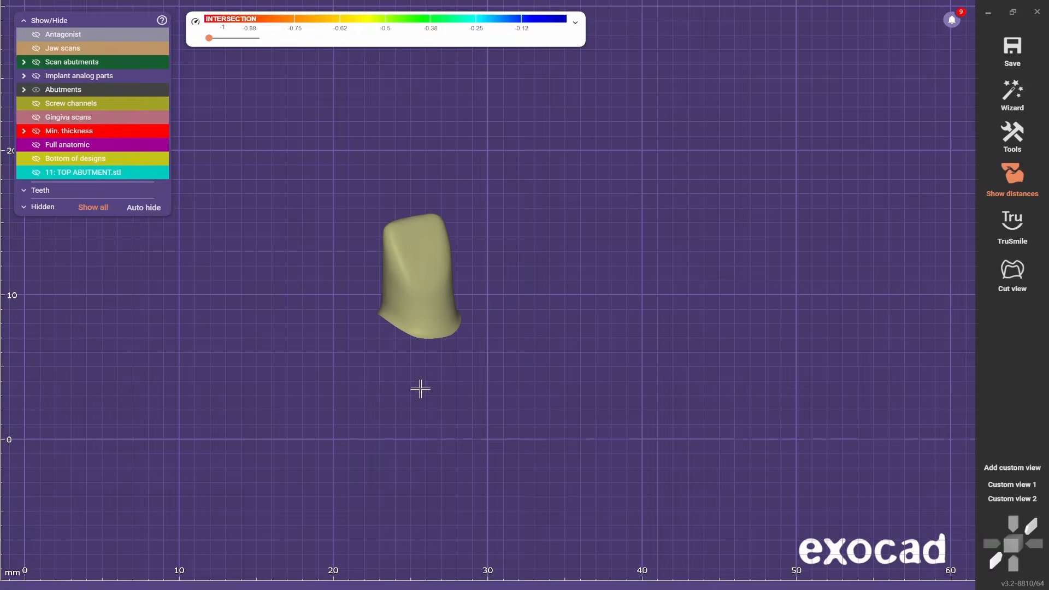
# Reopen Abutment Design, examine the post's top contour and the bottom margin handles, and accept the design.
pyautogui.rightClick(331, 336)
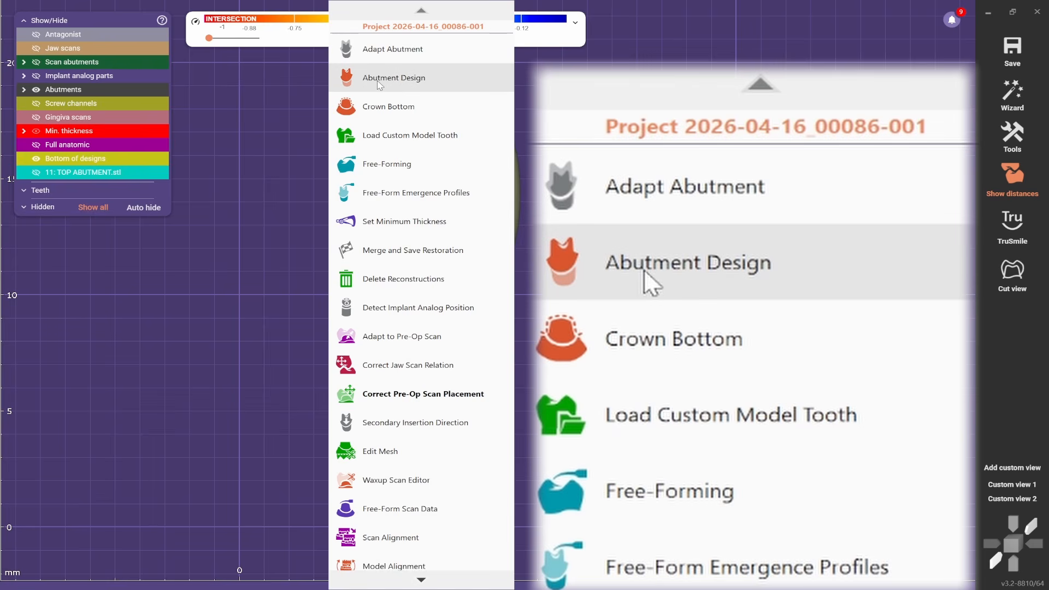
pyautogui.click(379, 81)
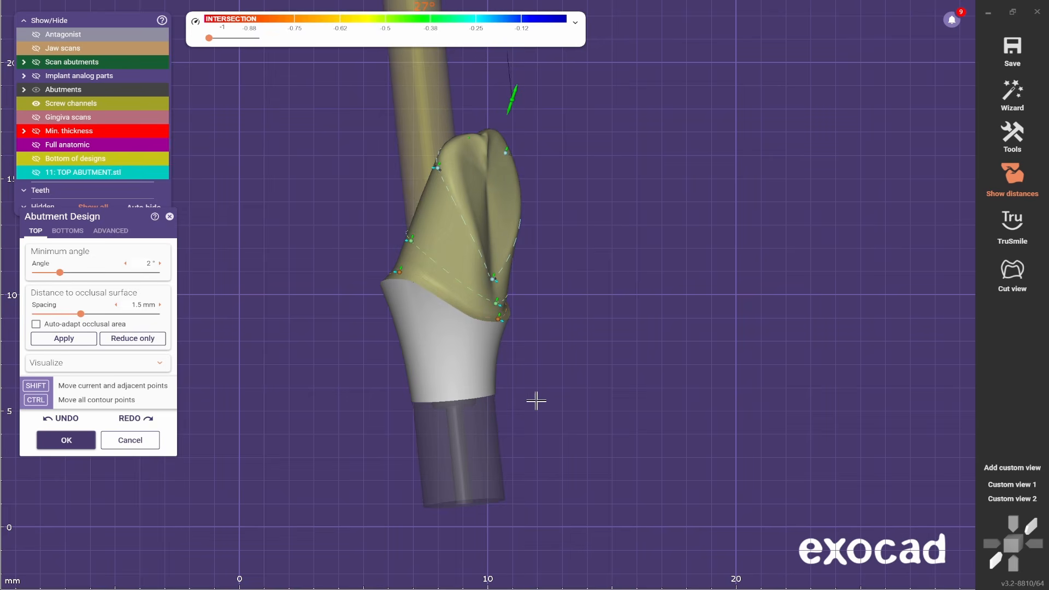
pyautogui.moveTo(538, 401); pyautogui.dragTo(524, 403, button='right')
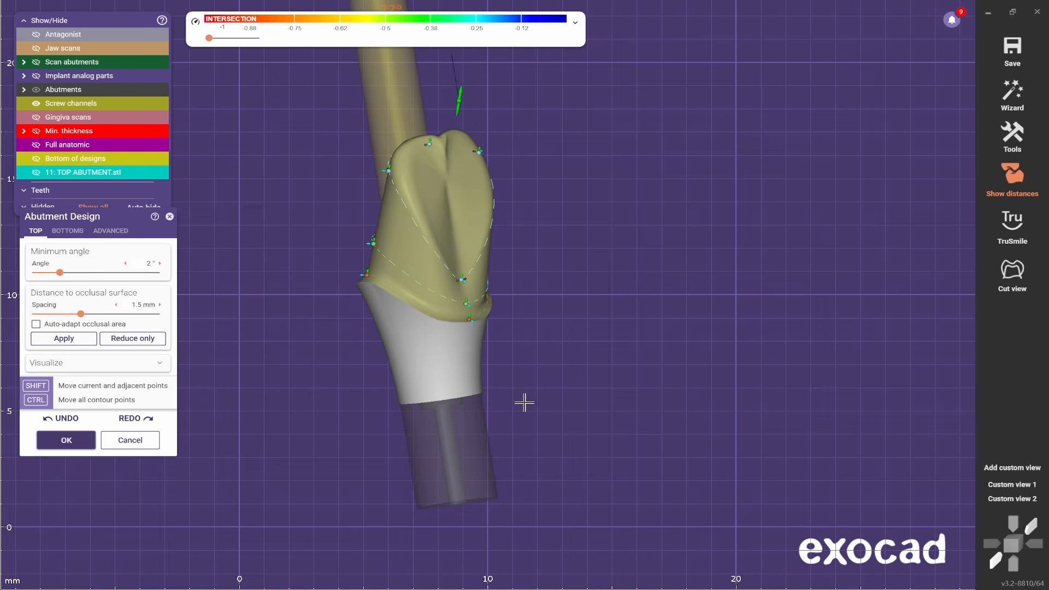
pyautogui.click(68, 231)
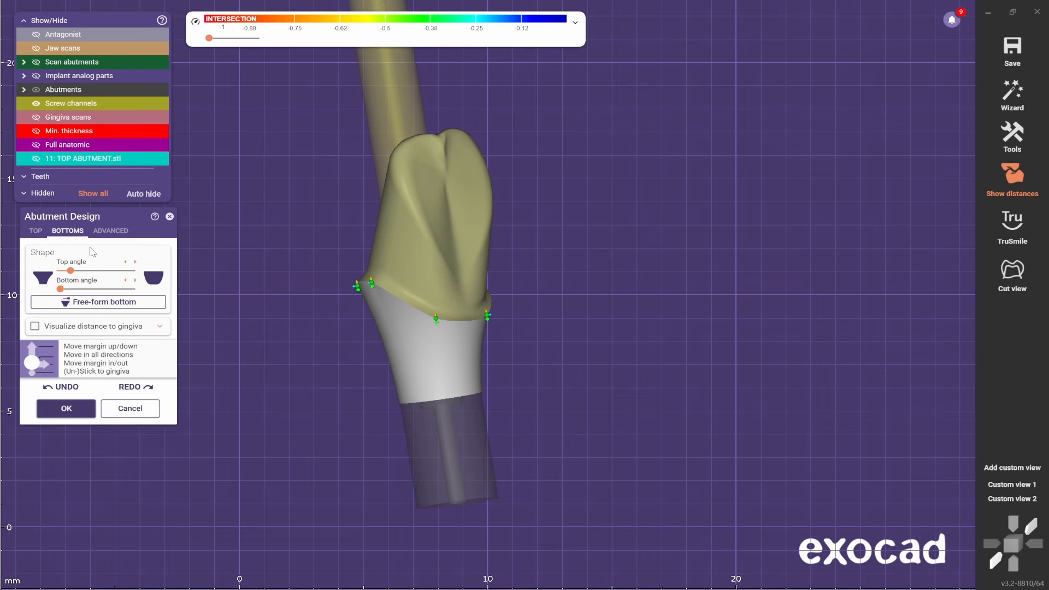
pyautogui.click(36, 231)
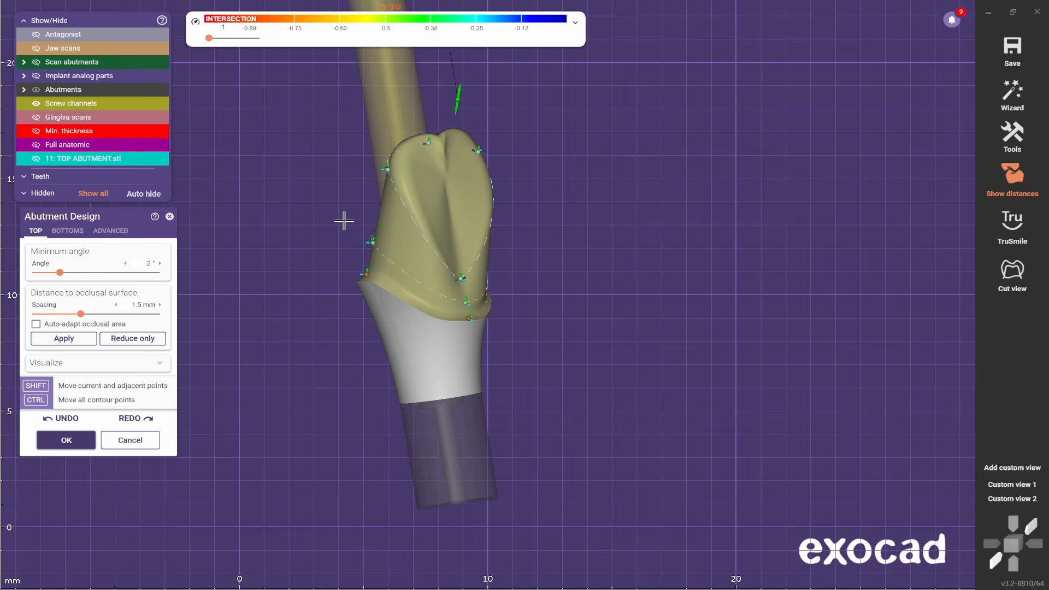
pyautogui.click(64, 231)
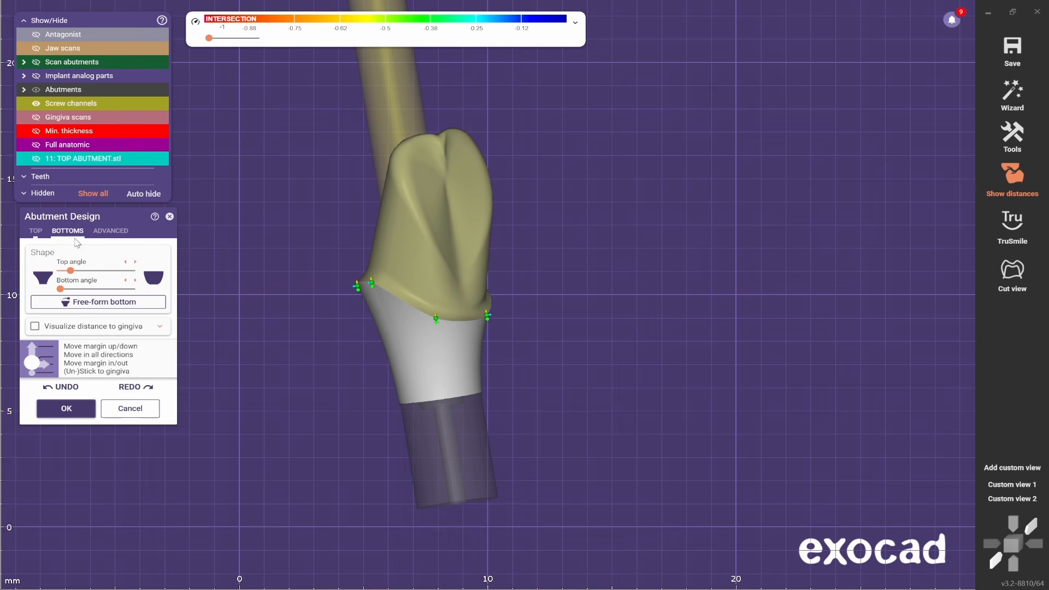
pyautogui.scroll(3, 384, 390)
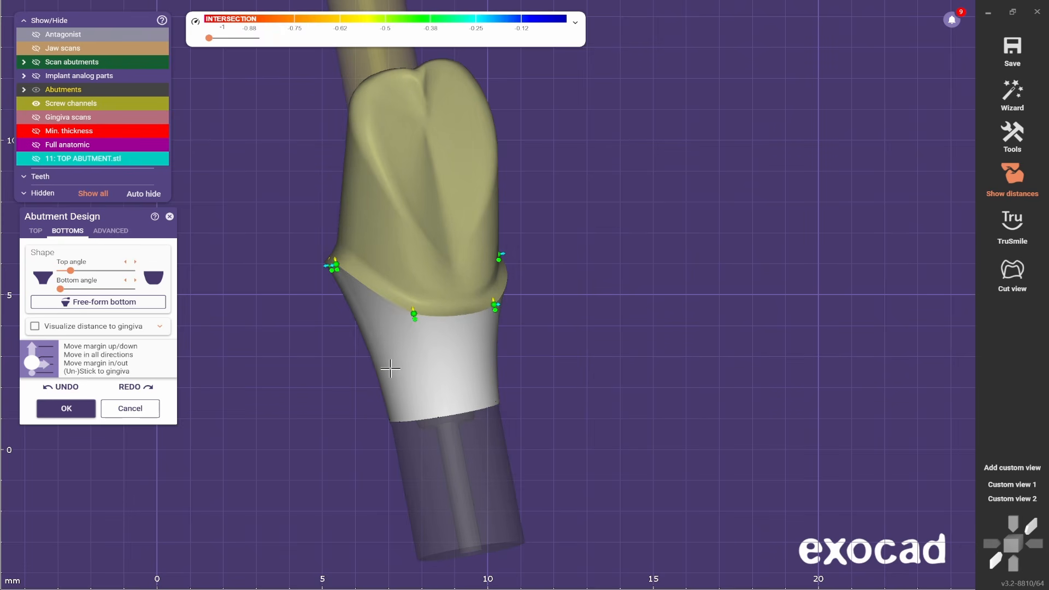
pyautogui.moveTo(390, 369); pyautogui.dragTo(392, 366, button='right')
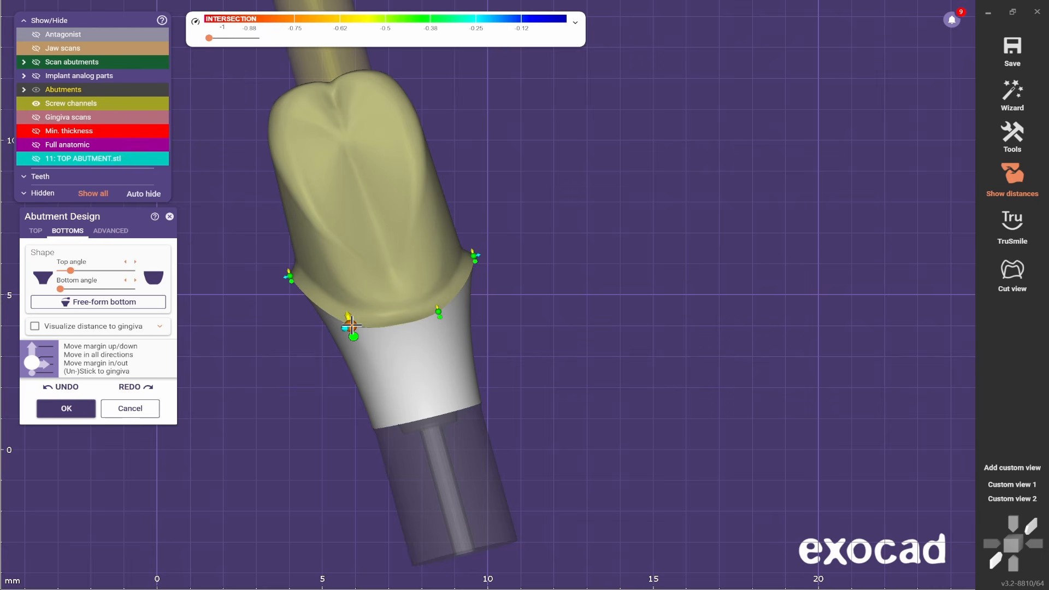
pyautogui.scroll(-3, 467, 374)
pyautogui.moveTo(521, 408); pyautogui.dragTo(349, 417, button='right')
pyautogui.click(81, 412)
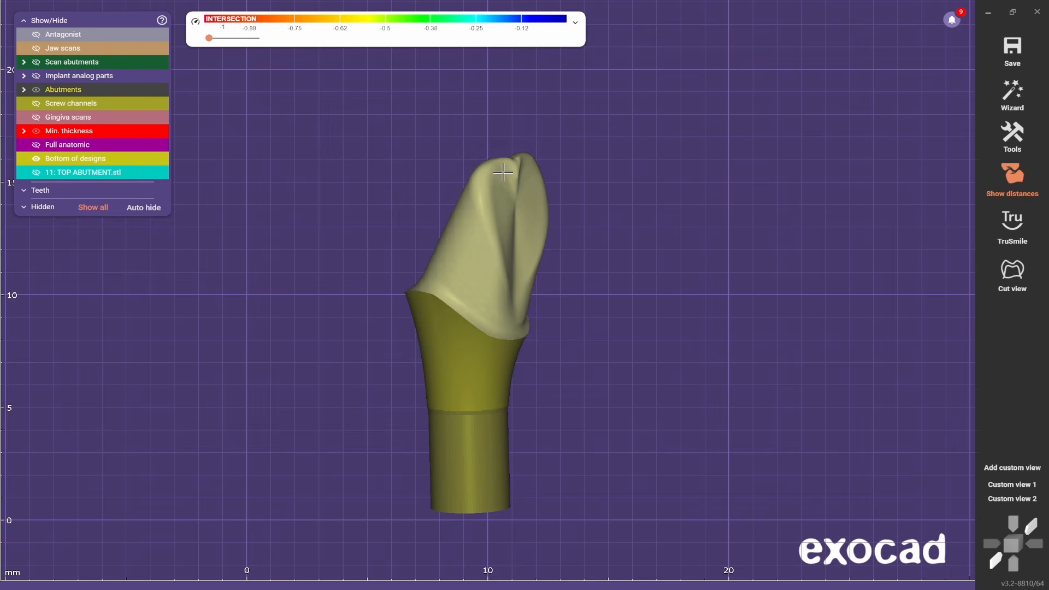
# Show the TOP ABUTMENT mesh, adapt the abutment top to it as the pre-op scan again, and accept the result and the free-forming.
pyautogui.click(66, 174)
pyautogui.rightClick(503, 255)
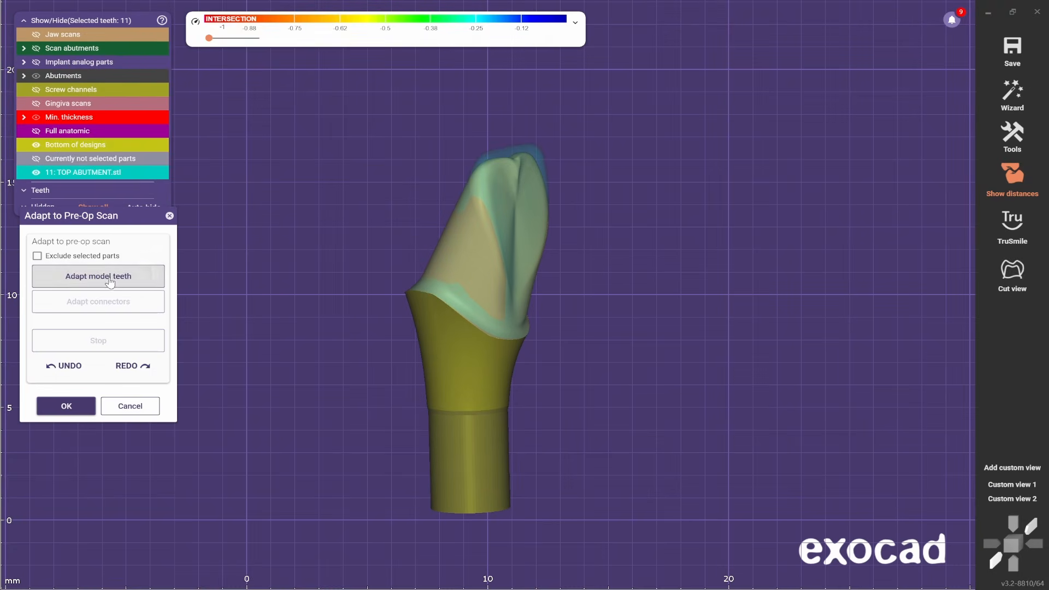
pyautogui.click(98, 276)
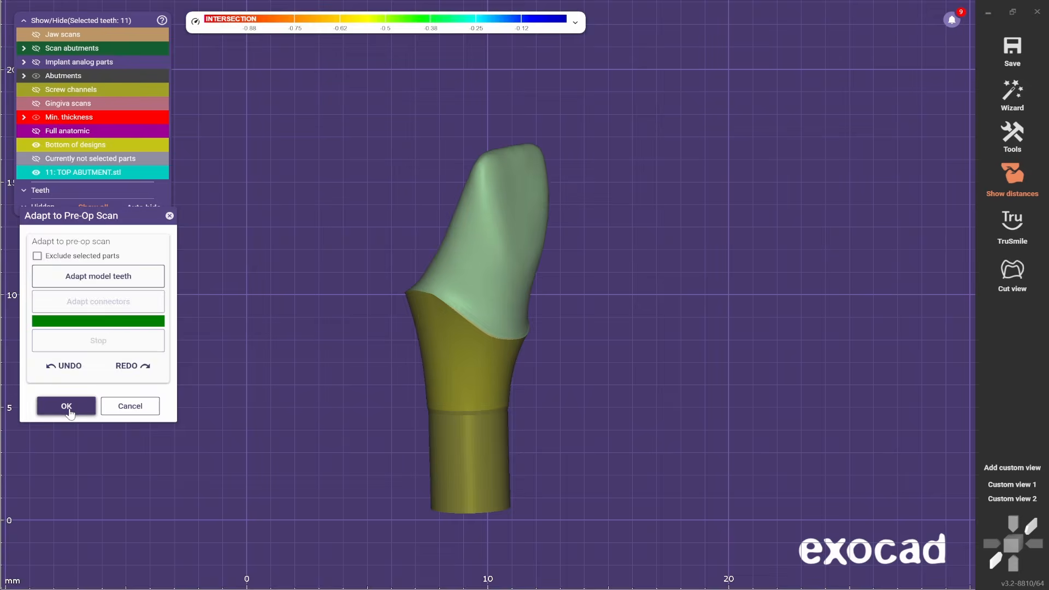
pyautogui.click(66, 406)
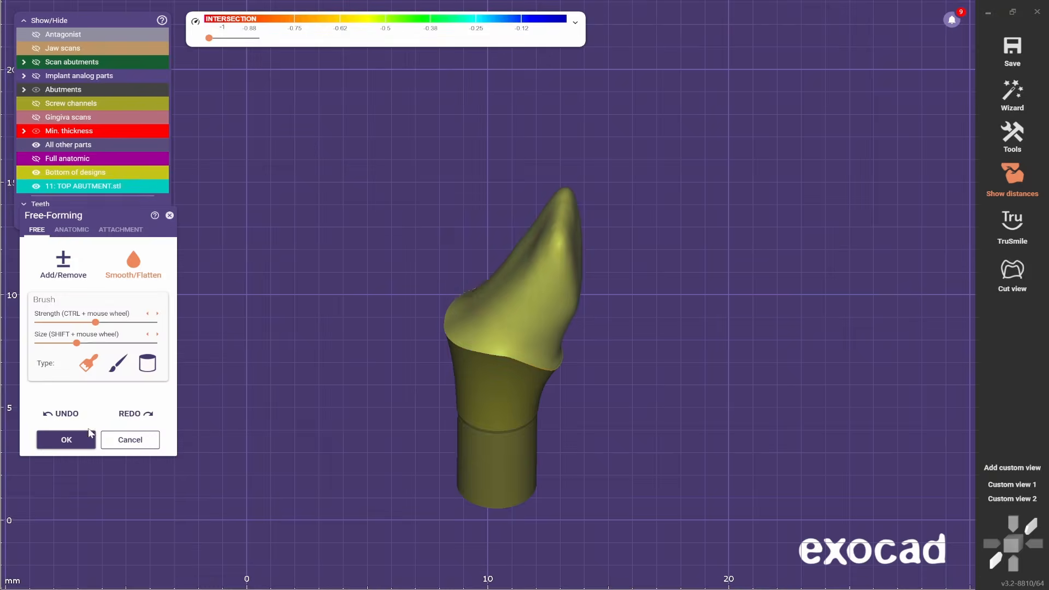
pyautogui.click(66, 435)
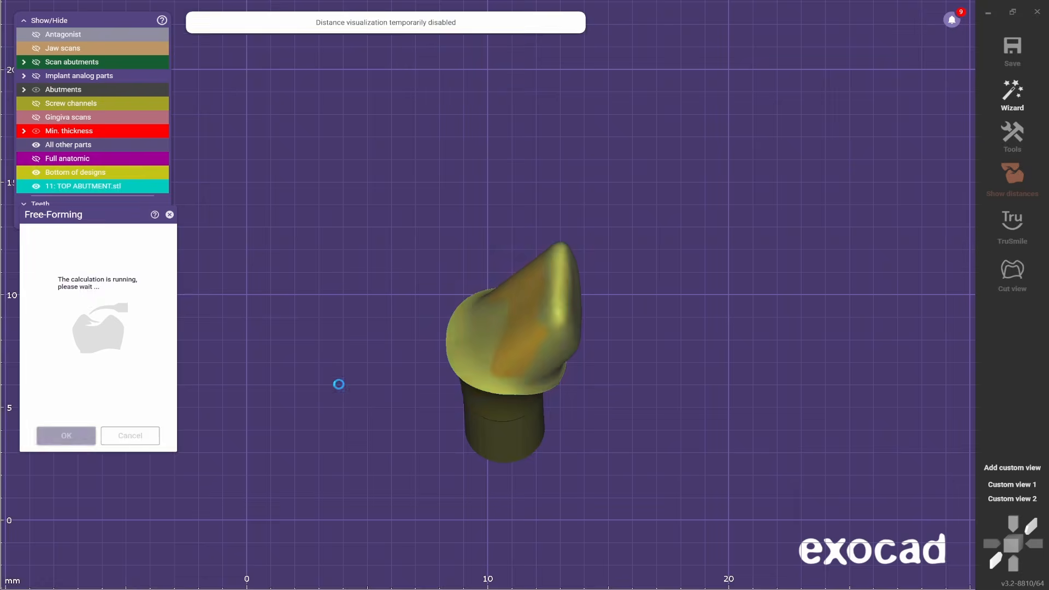
# Start Secondary Insertion Direction for tooth 11 and enable showing and updating the design directly.
pyautogui.rightClick(508, 235)
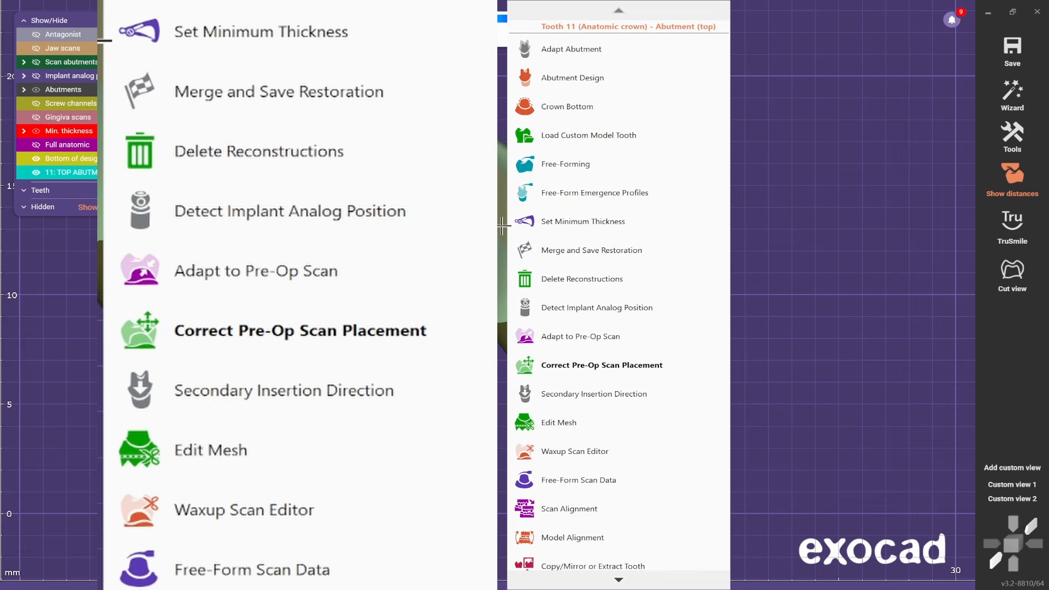
pyautogui.click(568, 393)
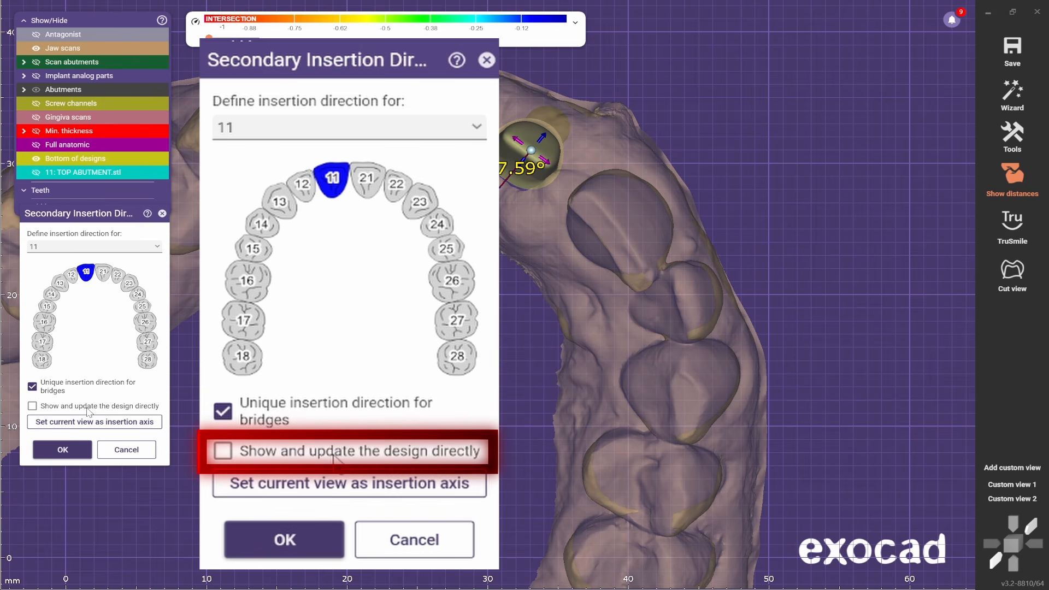
pyautogui.click(87, 410)
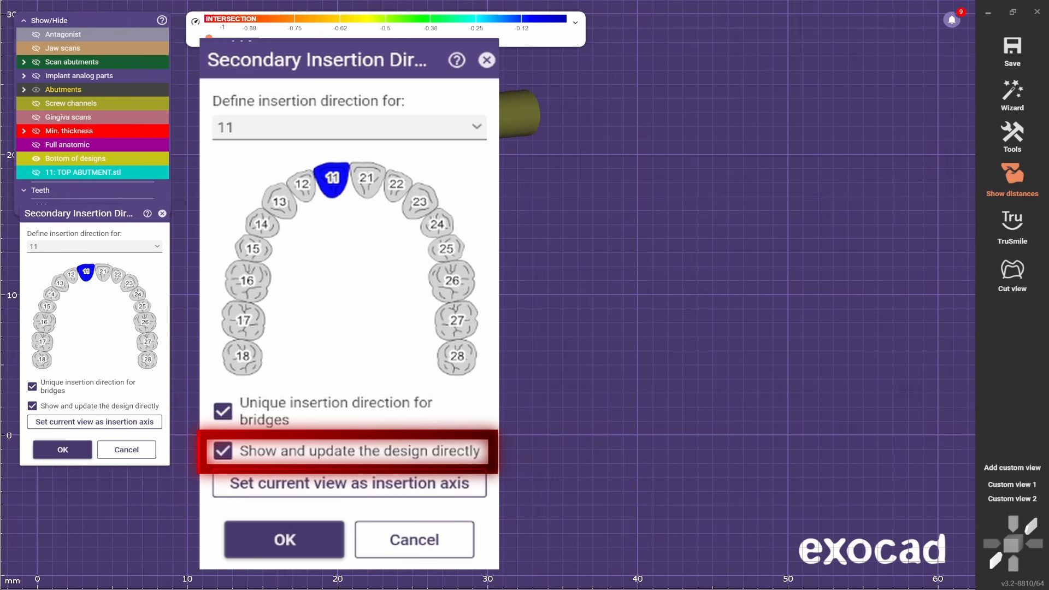
pyautogui.moveTo(546, 273); pyautogui.dragTo(642, 389, button='right')
pyautogui.scroll(3, 568, 327)
pyautogui.scroll(3, 642, 389)
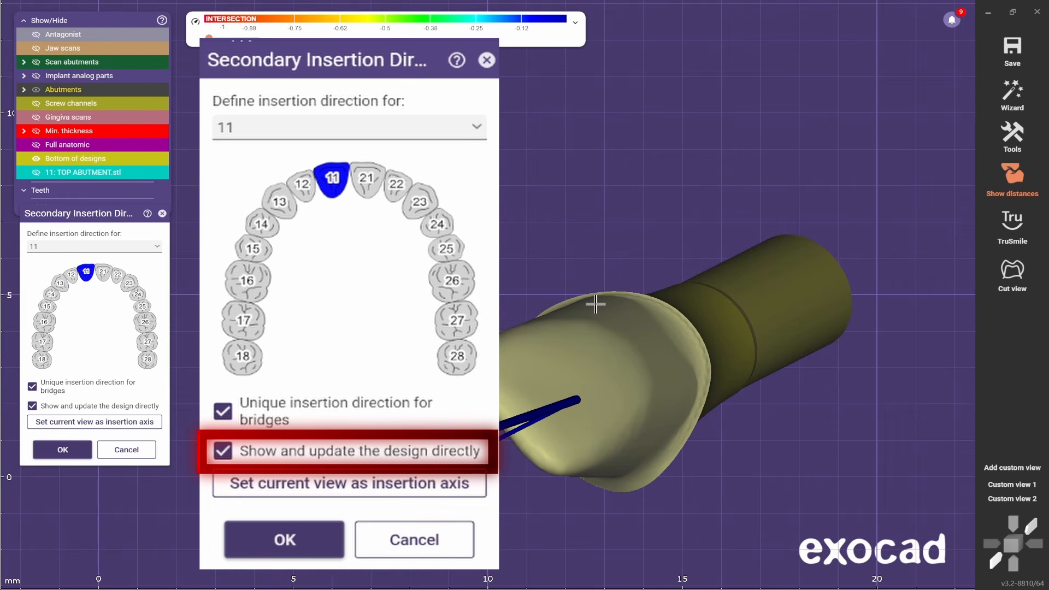
# Switch direct showing and updating of the design off and back on to compare the abutment shape.
pyautogui.click(34, 408)
pyautogui.scroll(-3, 600, 328)
pyautogui.moveTo(600, 328); pyautogui.dragTo(590, 350, button='right')
pyautogui.click(37, 407)
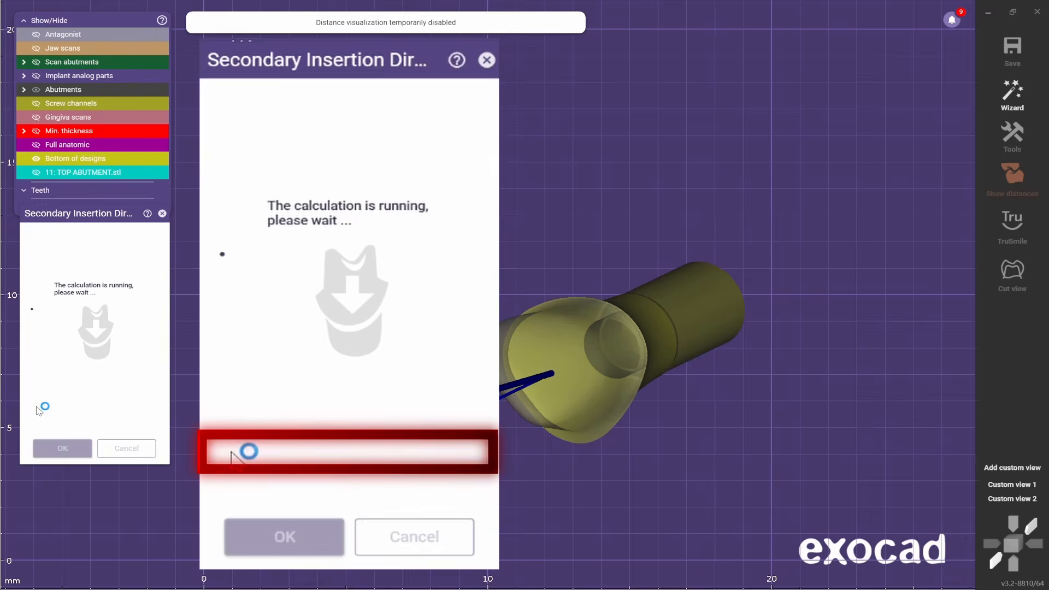
pyautogui.scroll(-3, 524, 377)
pyautogui.scroll(3, 513, 382)
pyautogui.moveTo(514, 382)
pyautogui.mouseDown(button='right')
pyautogui.moveTo(470, 447)
pyautogui.moveTo(521, 381)
pyautogui.mouseUp(button='right')
pyautogui.scroll(-3, 470, 446)
# Set the current view as tooth 11's insertion axis and toggle the direct design update to examine its effect.
pyautogui.click(112, 424)
pyautogui.moveTo(421, 398); pyautogui.dragTo(338, 440, button='right')
pyautogui.click(33, 408)
pyautogui.moveTo(310, 397); pyautogui.dragTo(368, 373, button='right')
pyautogui.click(34, 407)
pyautogui.scroll(-2, 368, 372)
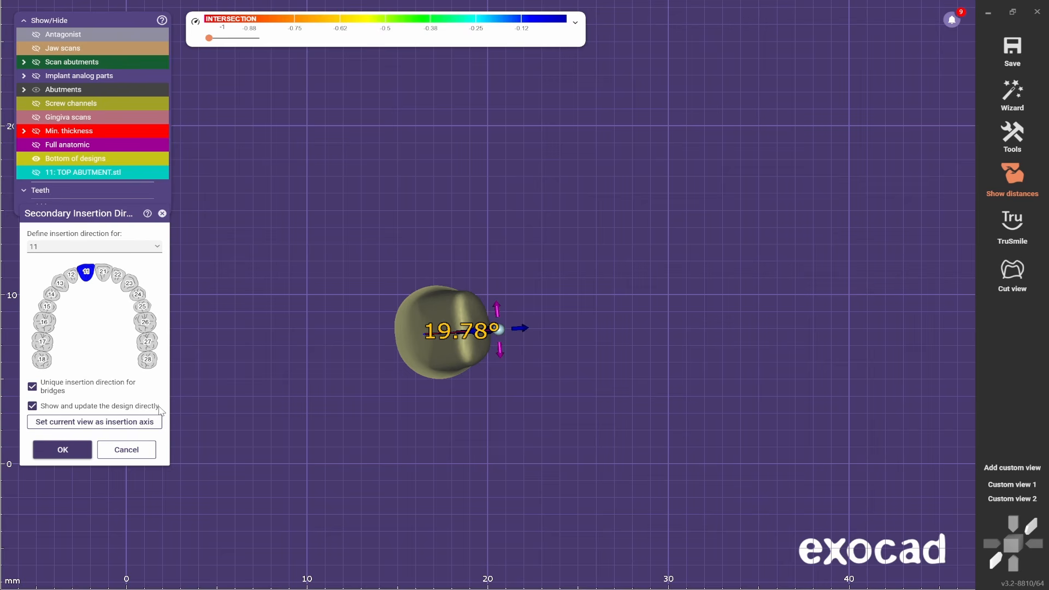
# Try a different view as the insertion axis of tooth 11 and recalculate the design display.
pyautogui.click(91, 422)
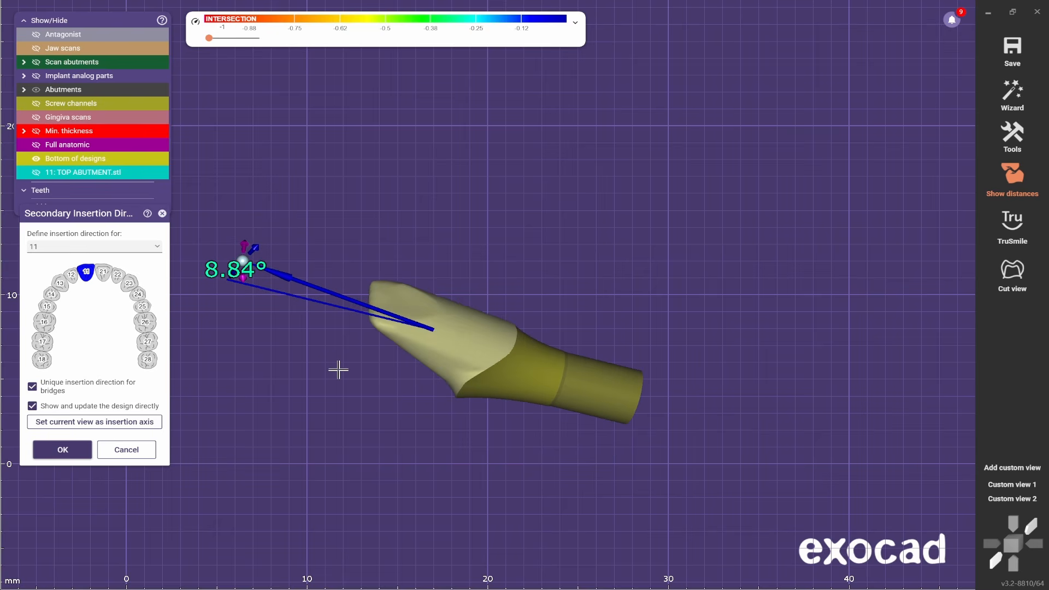
pyautogui.click(34, 407)
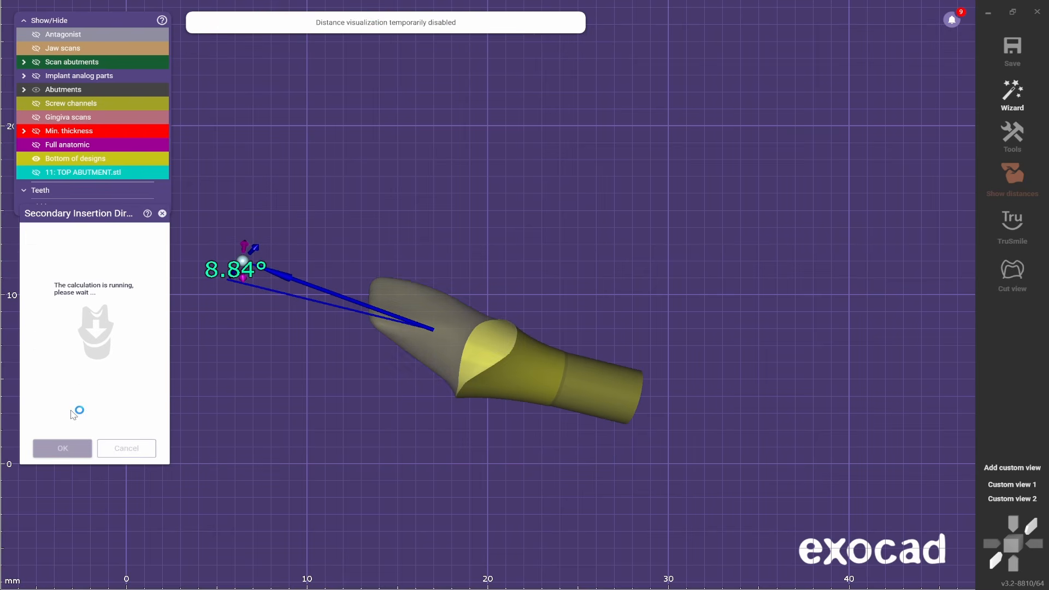
pyautogui.moveTo(399, 401); pyautogui.dragTo(443, 404, button='right')
pyautogui.scroll(2, 431, 384)
# Redefine tooth 11's secondary insertion direction from a view looking onto the abutment post and accept it.
pyautogui.click(154, 421)
pyautogui.press('j')
pyautogui.press('j')
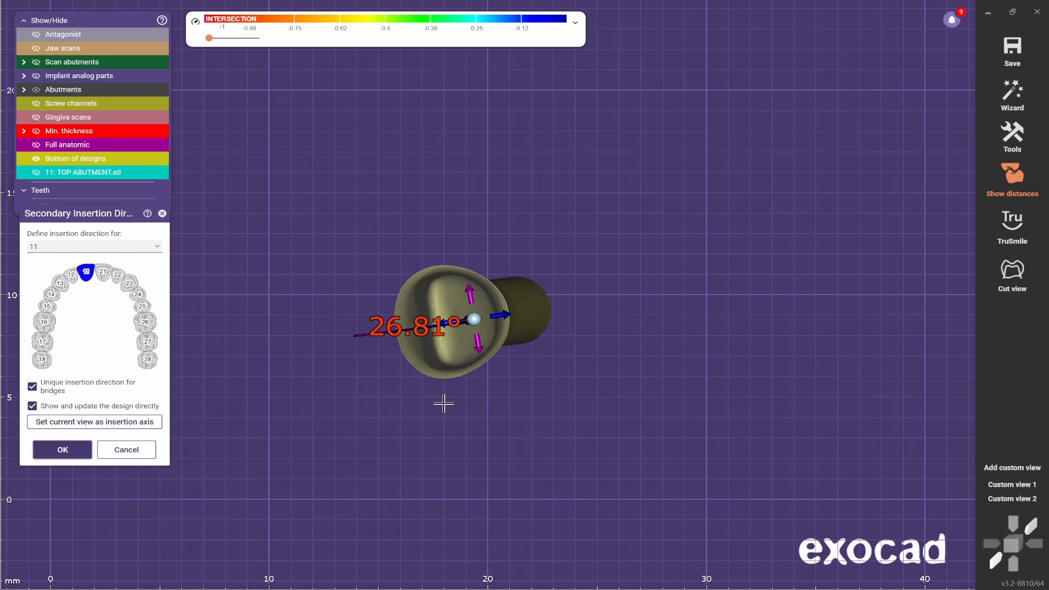
pyautogui.click(91, 424)
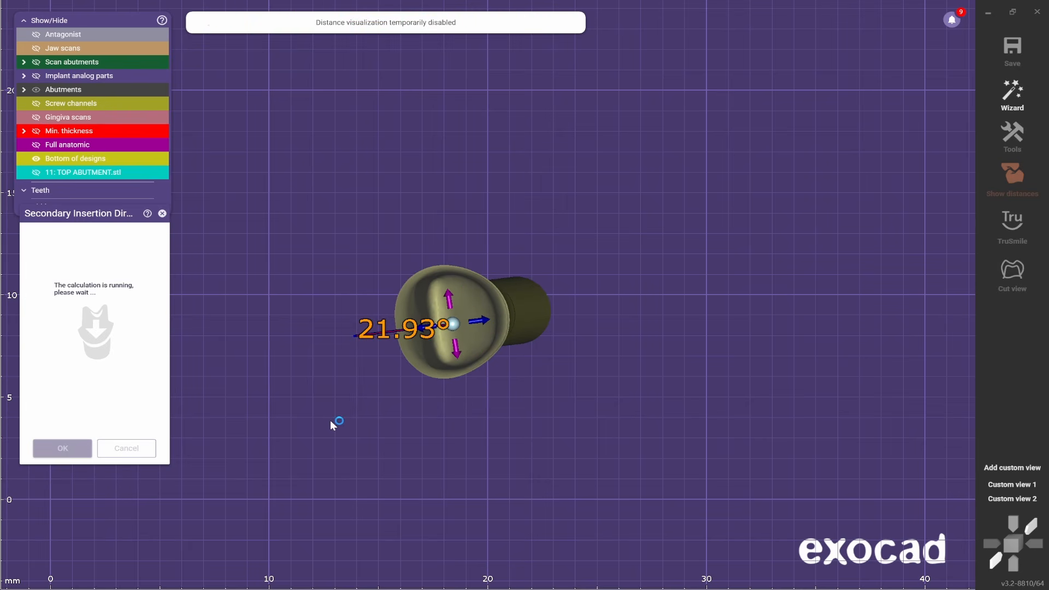
pyautogui.moveTo(375, 431); pyautogui.dragTo(372, 421, button='right')
pyautogui.click(62, 451)
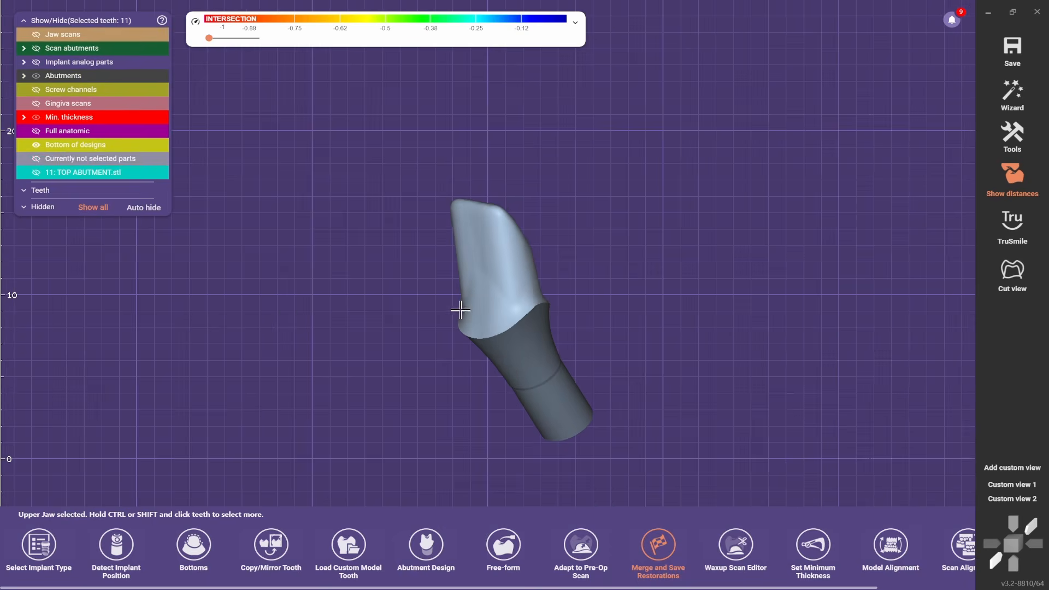
# Check the abutment inside the full anatomic crown from several sides and accept the free-forming.
pyautogui.moveTo(495, 296); pyautogui.dragTo(323, 231, button='right')
pyautogui.scroll(-2, 681, 306)
pyautogui.scroll(-3, 681, 306)
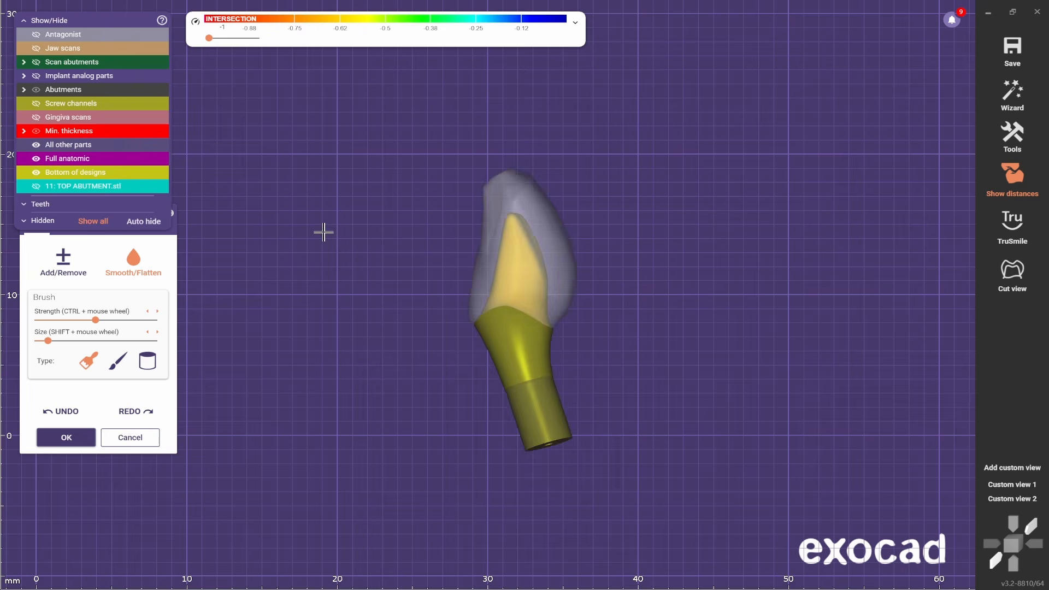
pyautogui.click(66, 437)
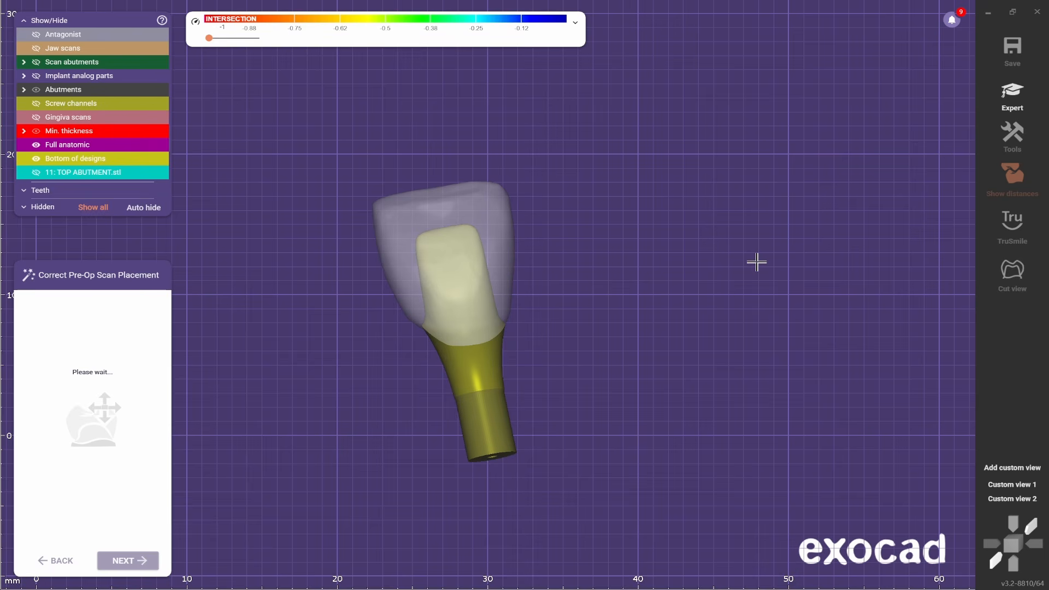
# Advance the wizard to merge and save the abutment of tooth 11, and inspect the merged part.
pyautogui.click(129, 561)
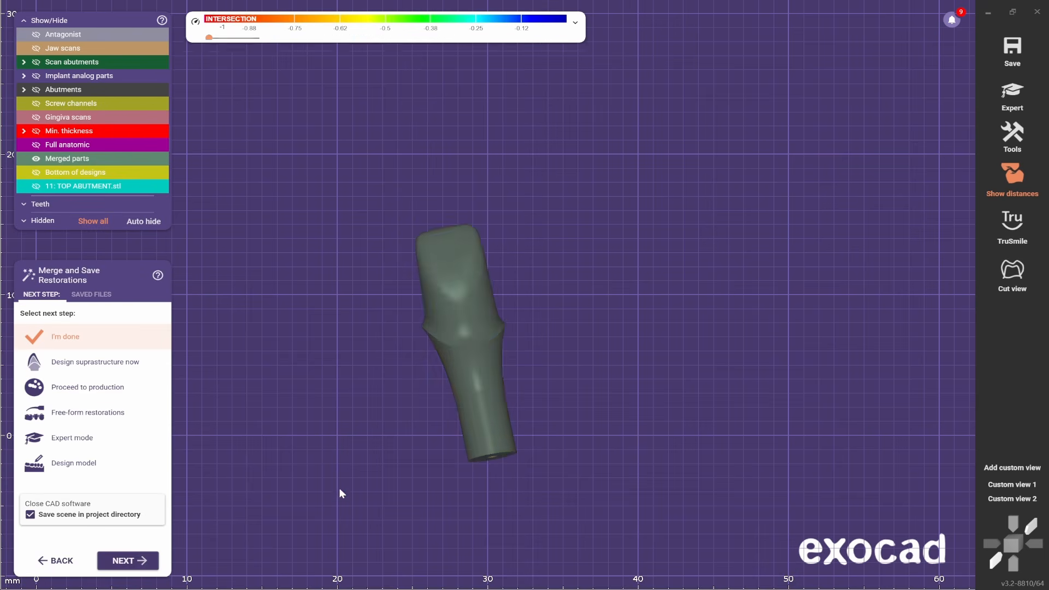
pyautogui.moveTo(342, 493); pyautogui.dragTo(402, 398, button='right')
pyautogui.scroll(2, 489, 353)
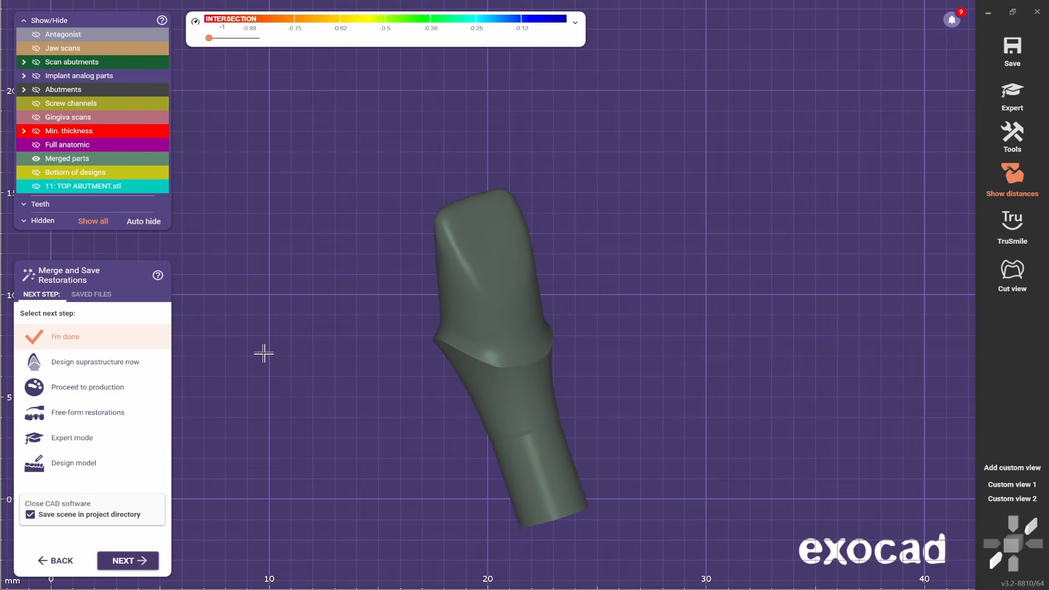
# Choose to design the suprastructure now, continue with the crown of tooth 11 and inspect its merged shape.
pyautogui.click(75, 367)
pyautogui.click(127, 561)
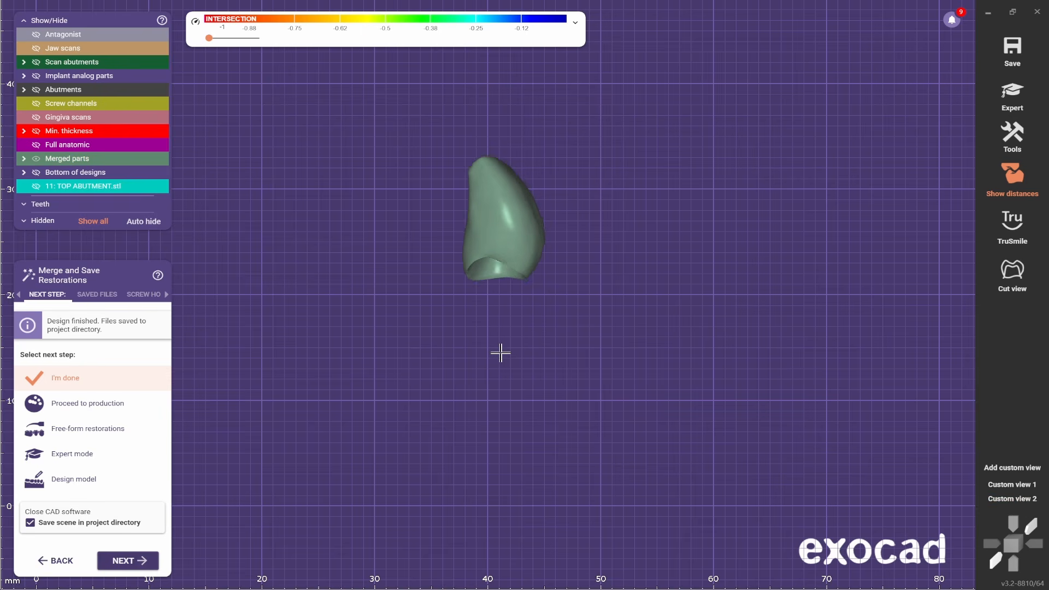
pyautogui.moveTo(500, 352); pyautogui.dragTo(499, 354, button='right')
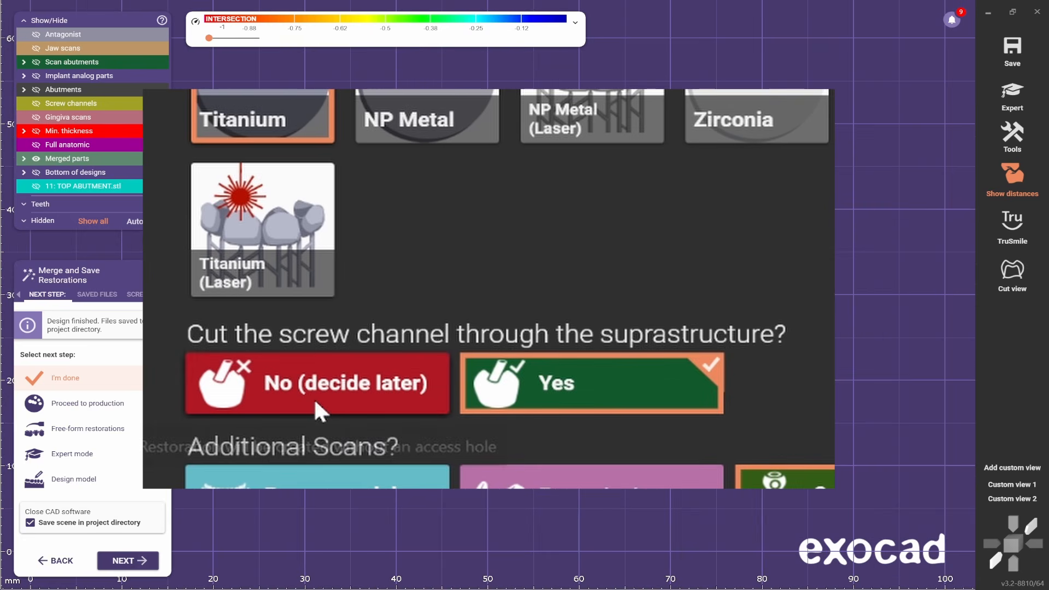
# Choose No (decide later) for cutting the screw channel through the suprastructure, and open free-forming of the merged restorations.
pyautogui.click(313, 399)
pyautogui.scroll(3, 518, 347)
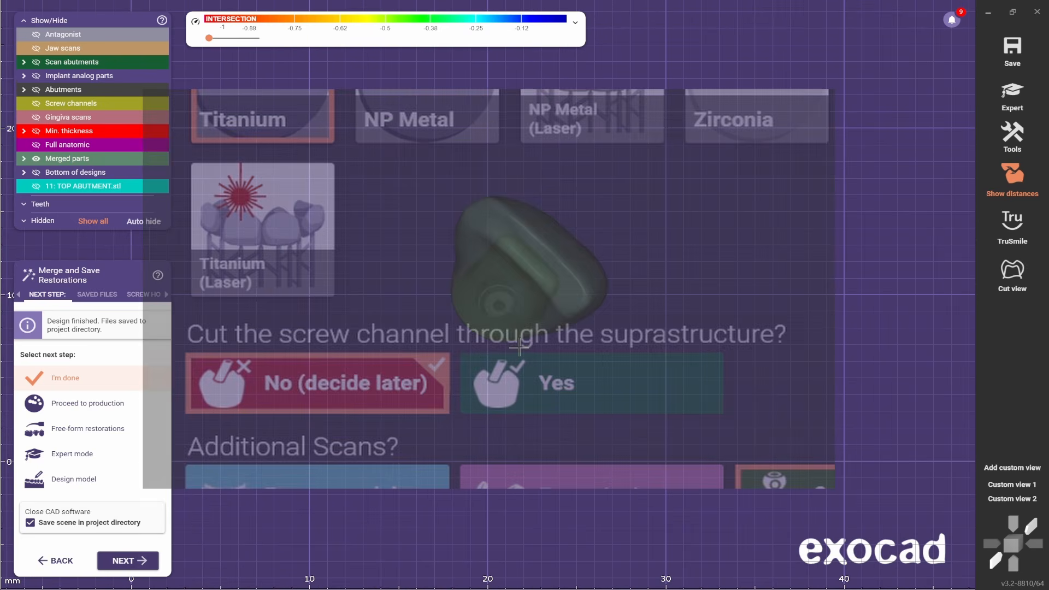
pyautogui.doubleClick(98, 432)
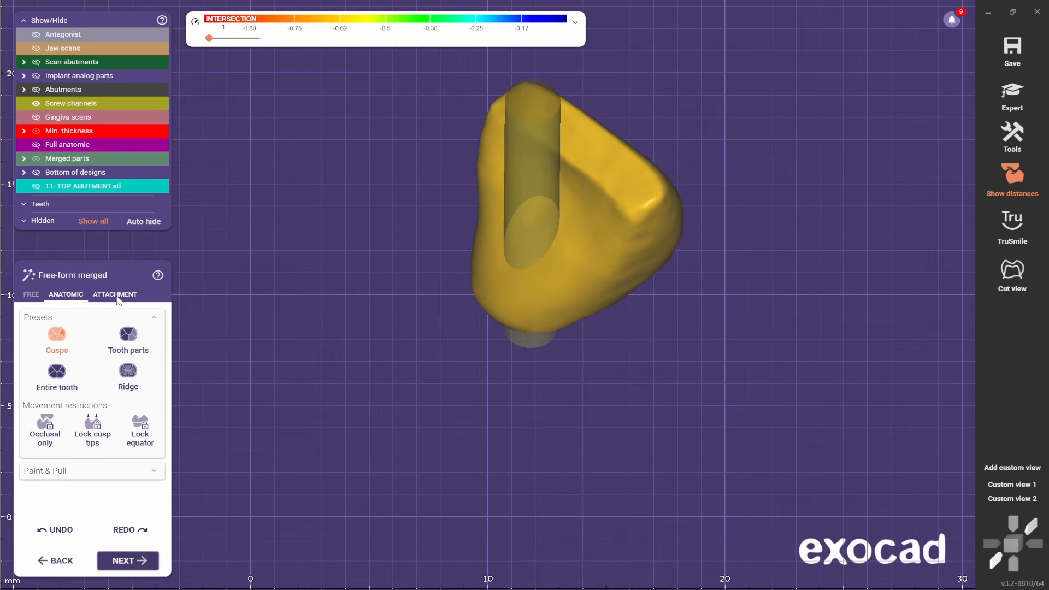
# Set up a subtractive attachment on the merged part using Parametric design (extrusion).
pyautogui.moveTo(612, 265); pyautogui.dragTo(526, 246, button='right')
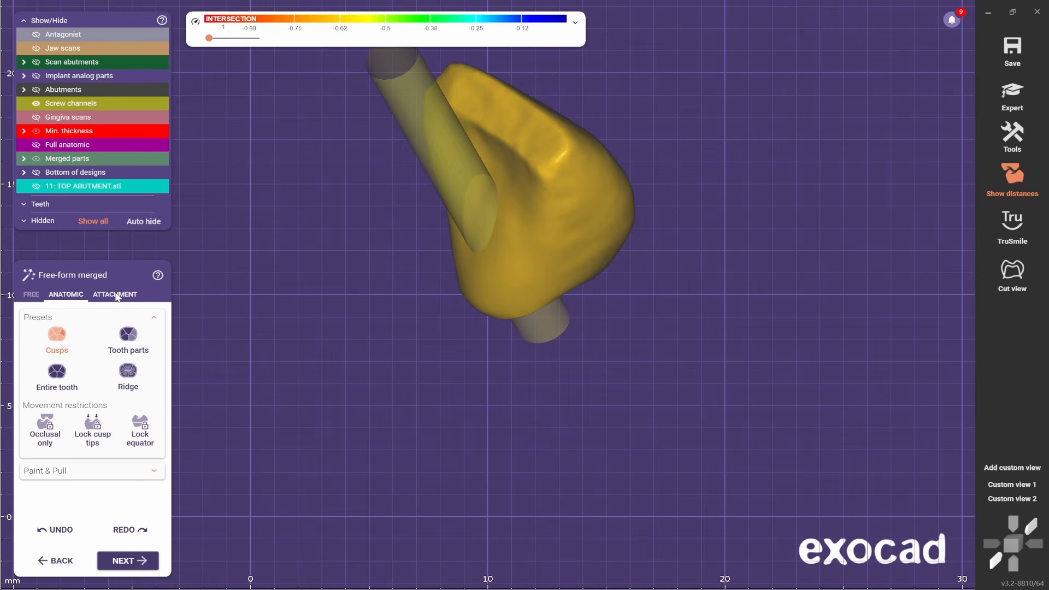
pyautogui.click(115, 295)
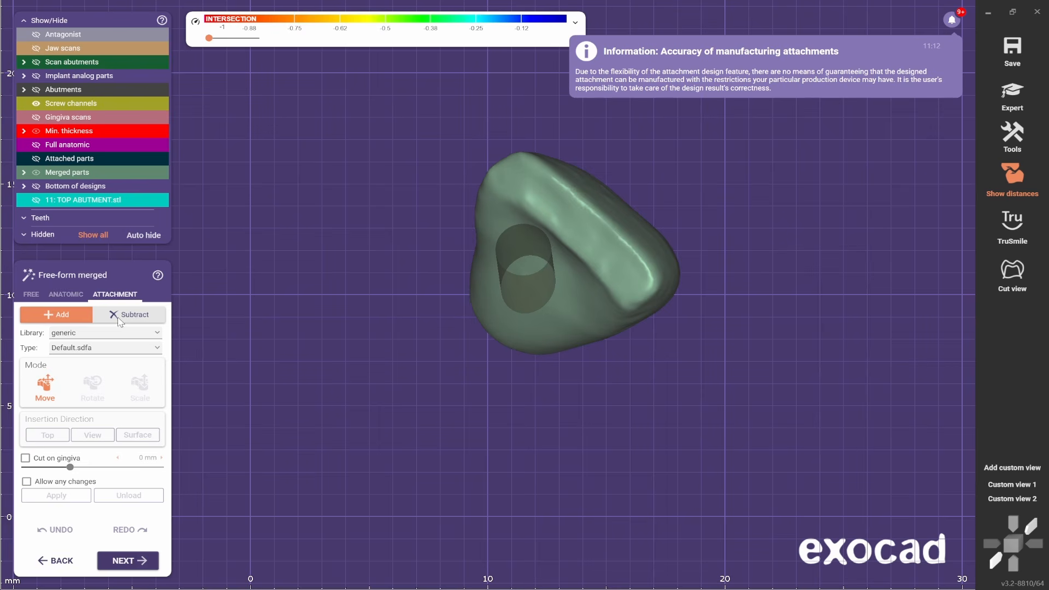
pyautogui.click(125, 335)
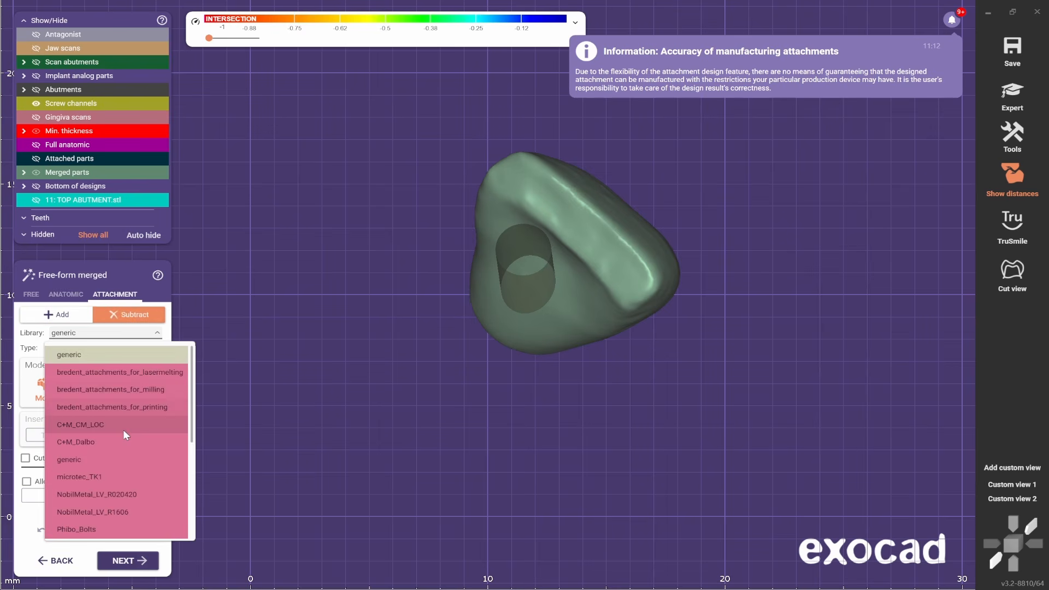
pyautogui.scroll(-5, 123, 432)
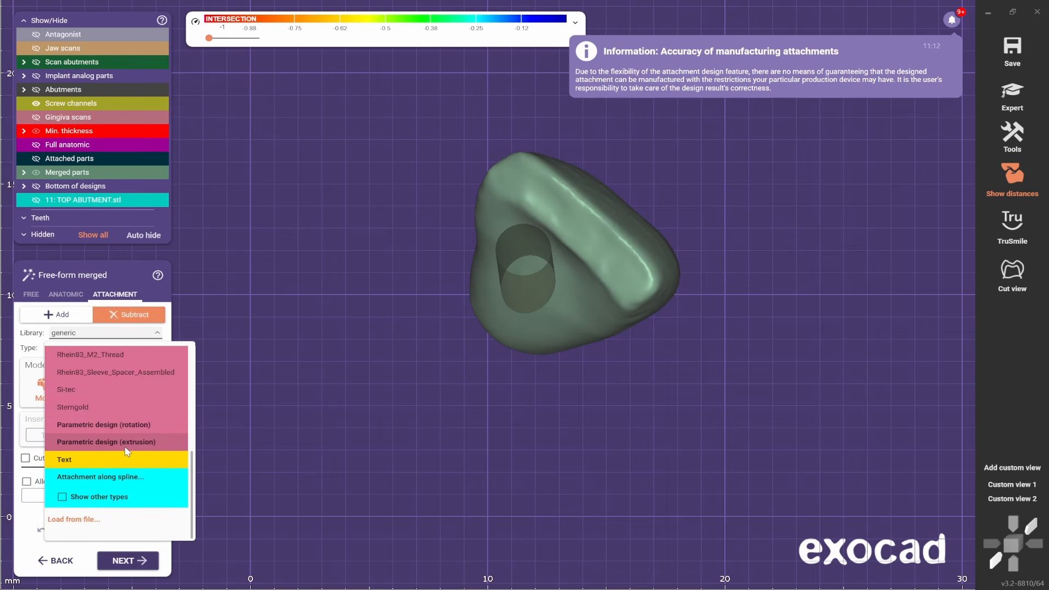
pyautogui.click(129, 447)
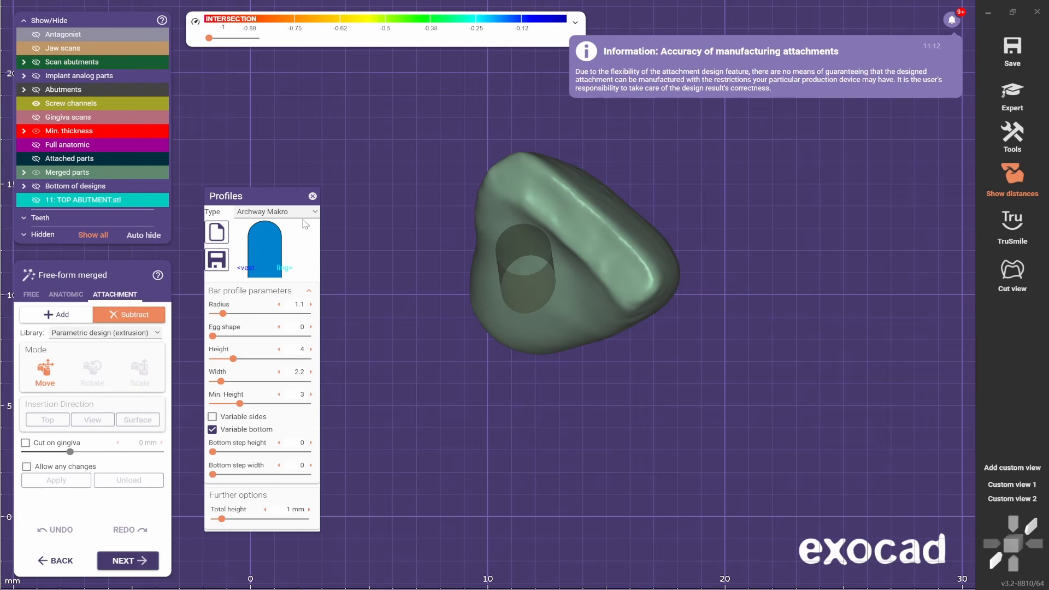
# Place a Round Bar profile with a radius of 1.15 over the abutment's screw channel.
pyautogui.scroll(-6, 287, 304)
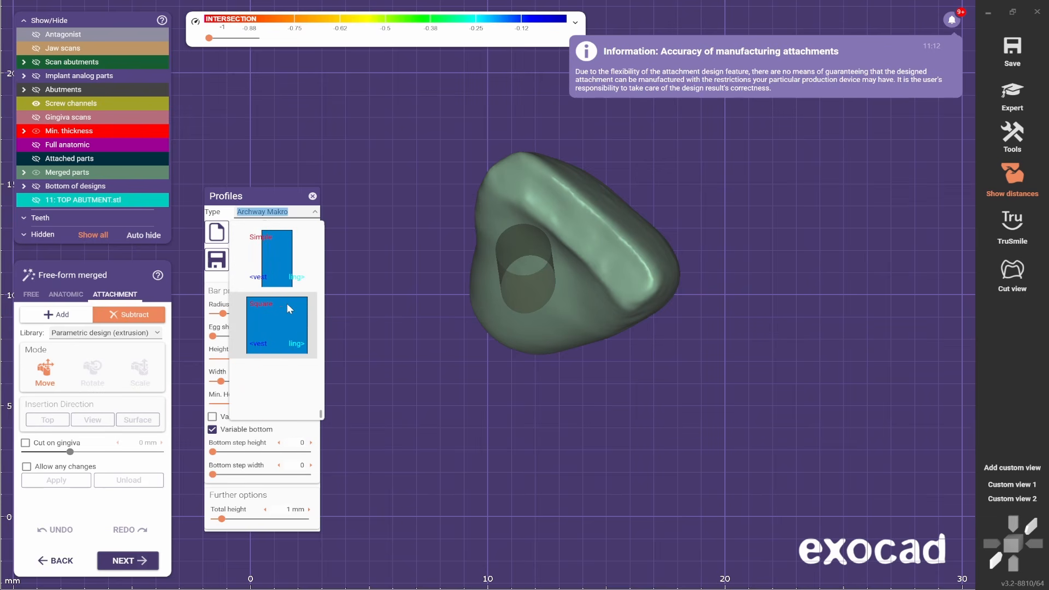
pyautogui.scroll(-3, 289, 328)
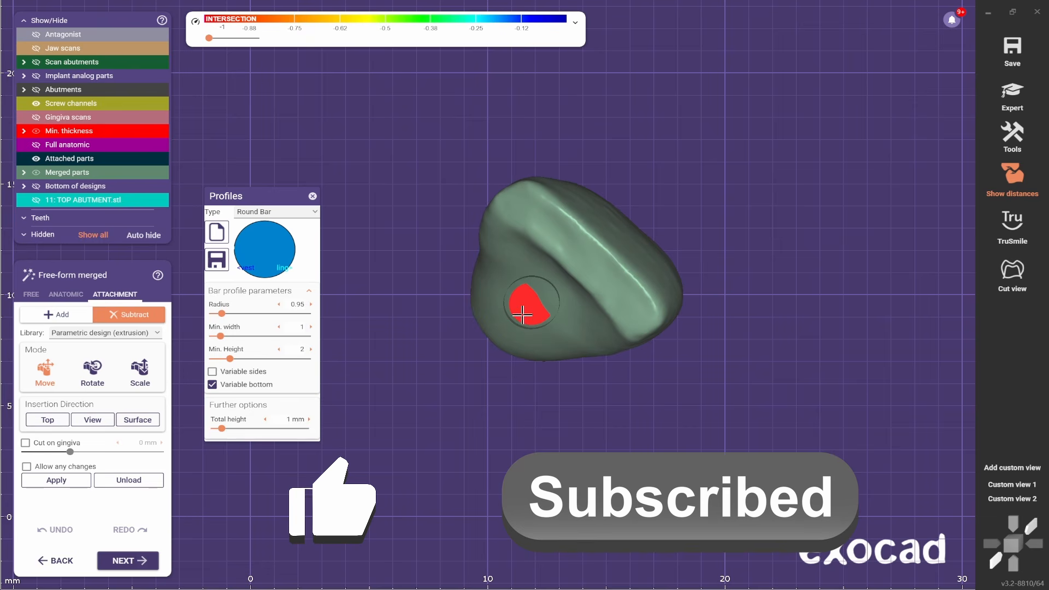
pyautogui.click(310, 304)
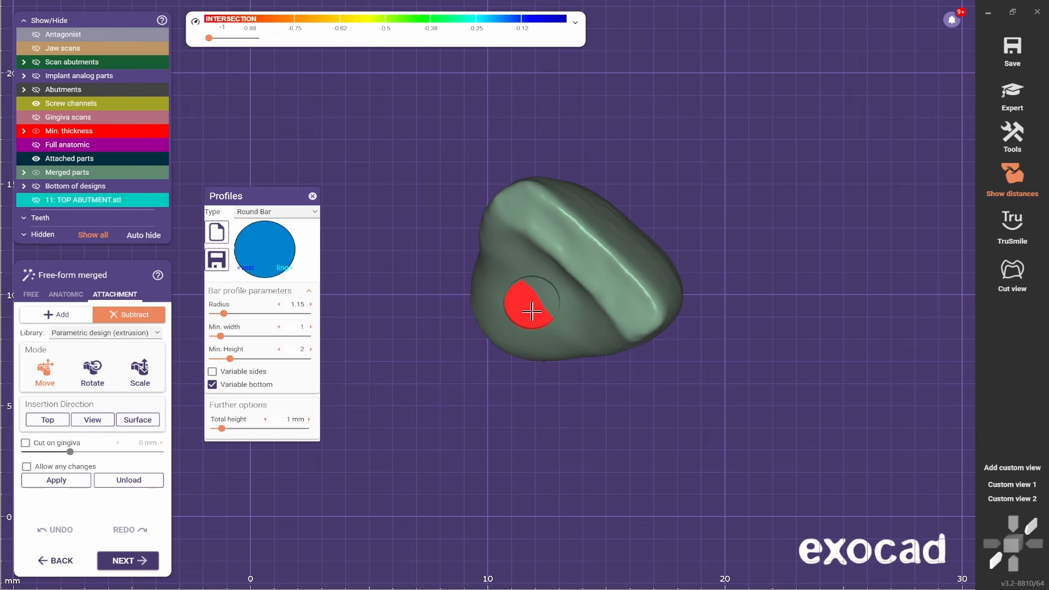
pyautogui.moveTo(537, 326); pyautogui.dragTo(538, 332, button='right')
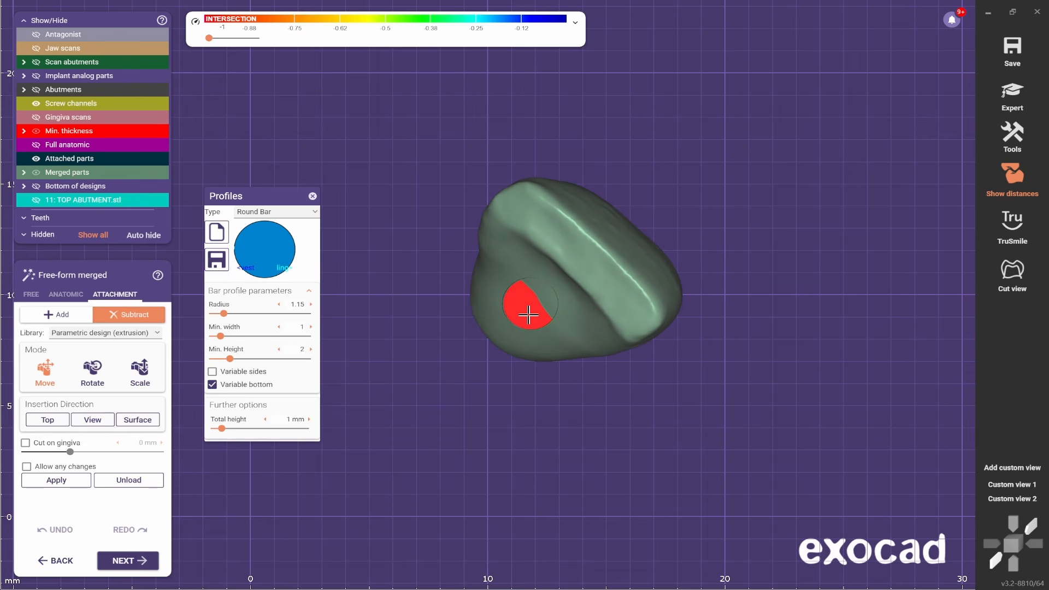
# Scale the round bar lengthwise so that it passes completely through the merged abutment.
pyautogui.click(144, 380)
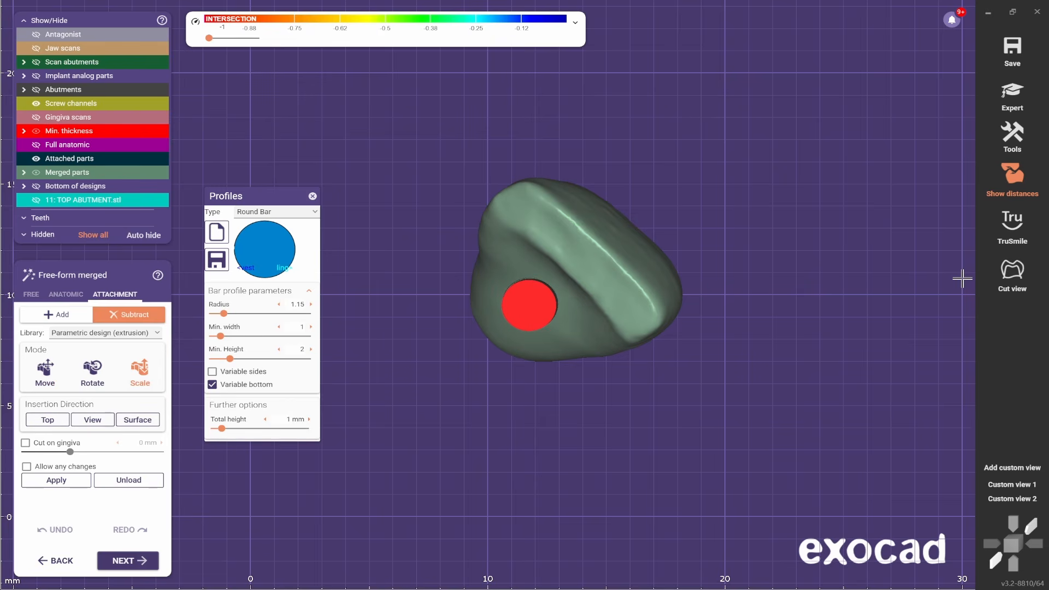
pyautogui.scroll(-3, 715, 337)
pyautogui.moveTo(448, 434); pyautogui.dragTo(448, 435, button='right')
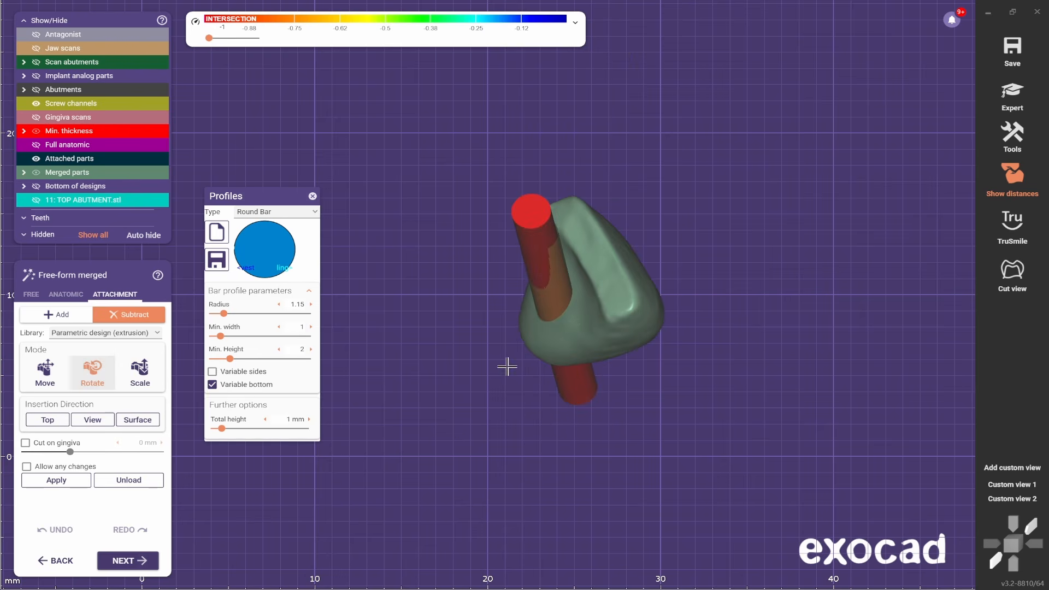
# Rotate the round bar until it lines up with the screw channel when viewed from several sides.
pyautogui.moveTo(507, 366); pyautogui.dragTo(485, 95, button='right')
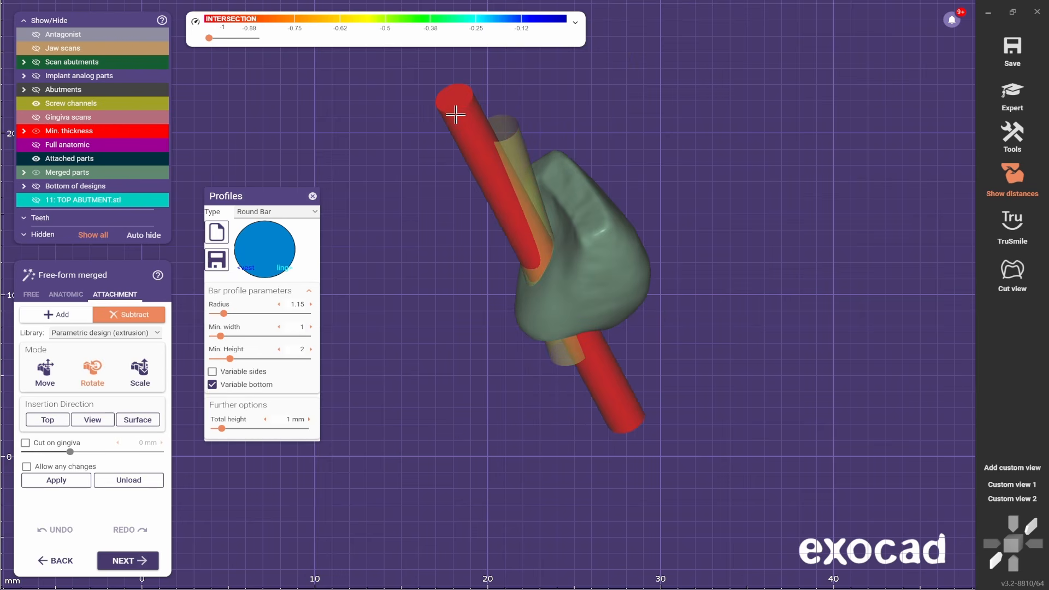
pyautogui.moveTo(455, 114); pyautogui.dragTo(524, 87)
pyautogui.moveTo(488, 104); pyautogui.dragTo(611, 321, button='right')
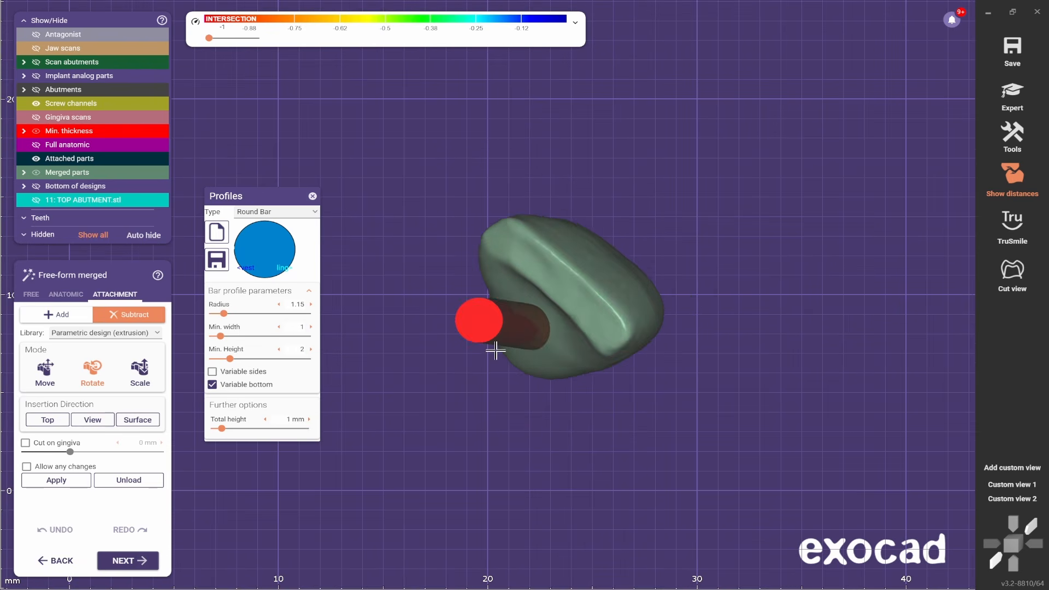
pyautogui.scroll(4, 503, 349)
pyautogui.moveTo(496, 350); pyautogui.dragTo(467, 326, button='right')
pyautogui.scroll(-4, 545, 356)
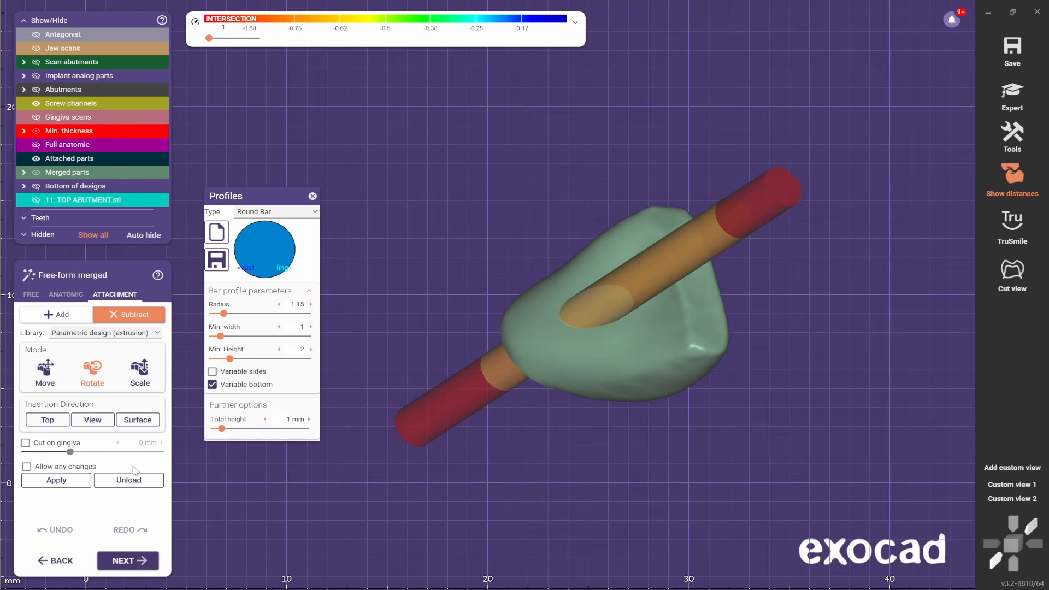
# Allow any changes, subtract the round bar from the merged part and inspect the resulting screw access hole.
pyautogui.click(26, 466)
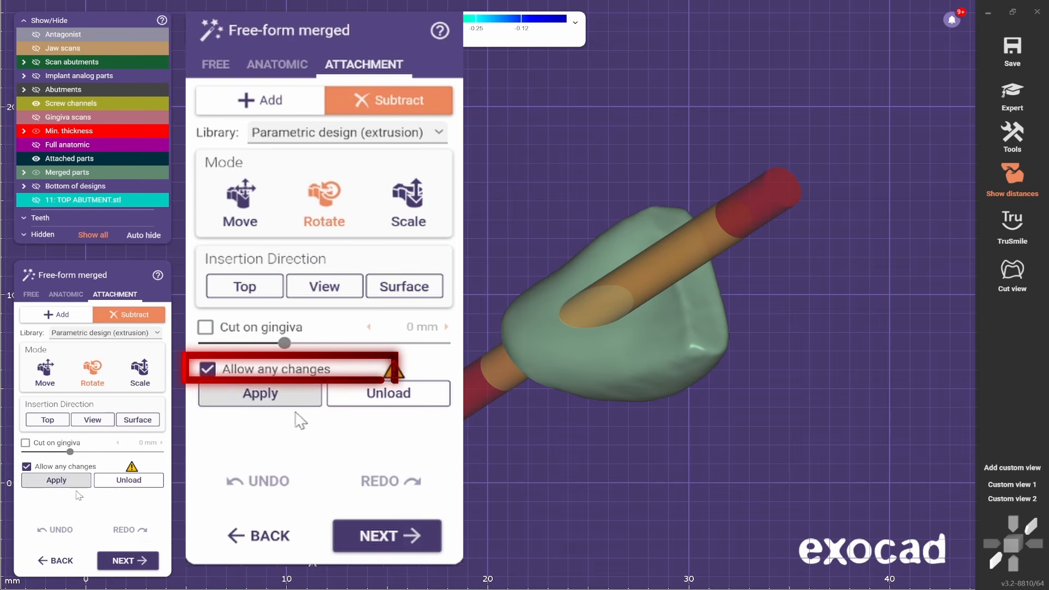
pyautogui.click(57, 480)
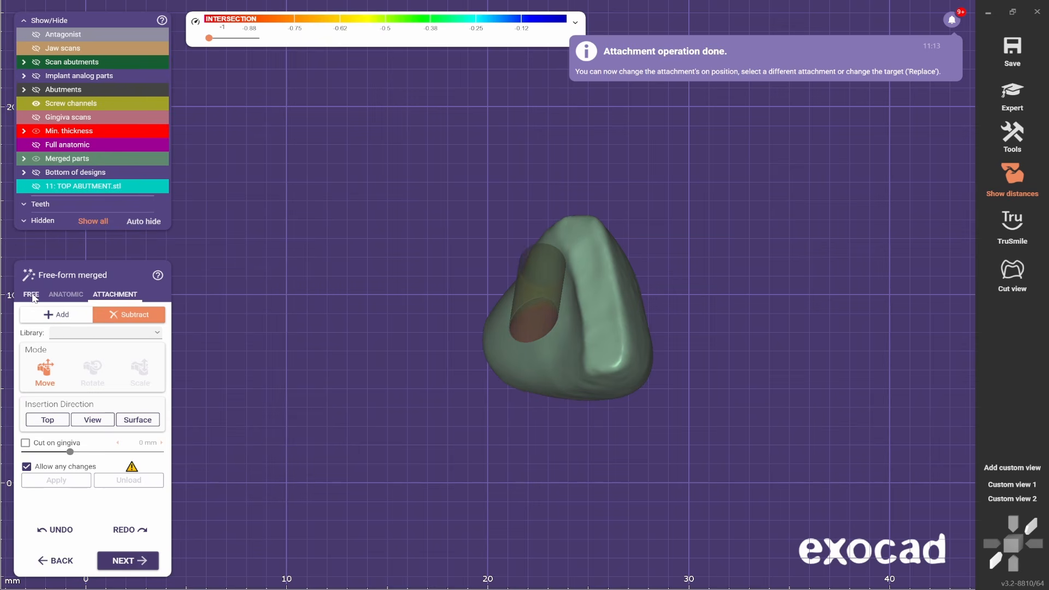
pyautogui.moveTo(377, 387); pyautogui.dragTo(415, 391, button='right')
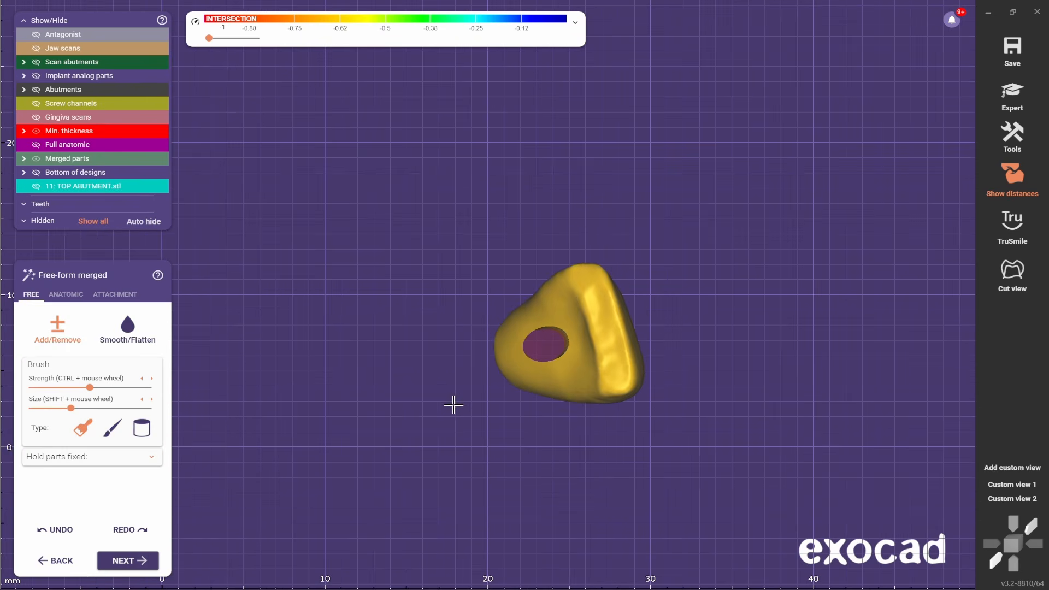
# Accept the free-formed merged part and finish the wizard with I'm done, saving the scene in the project directory.
pyautogui.click(128, 560)
pyautogui.click(588, 349)
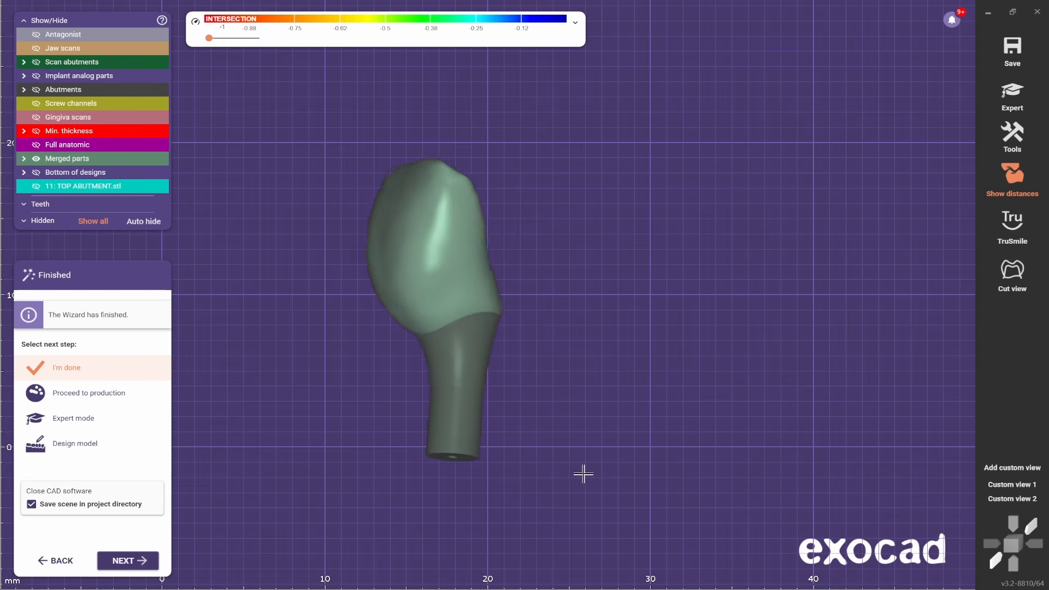
pyautogui.click(130, 563)
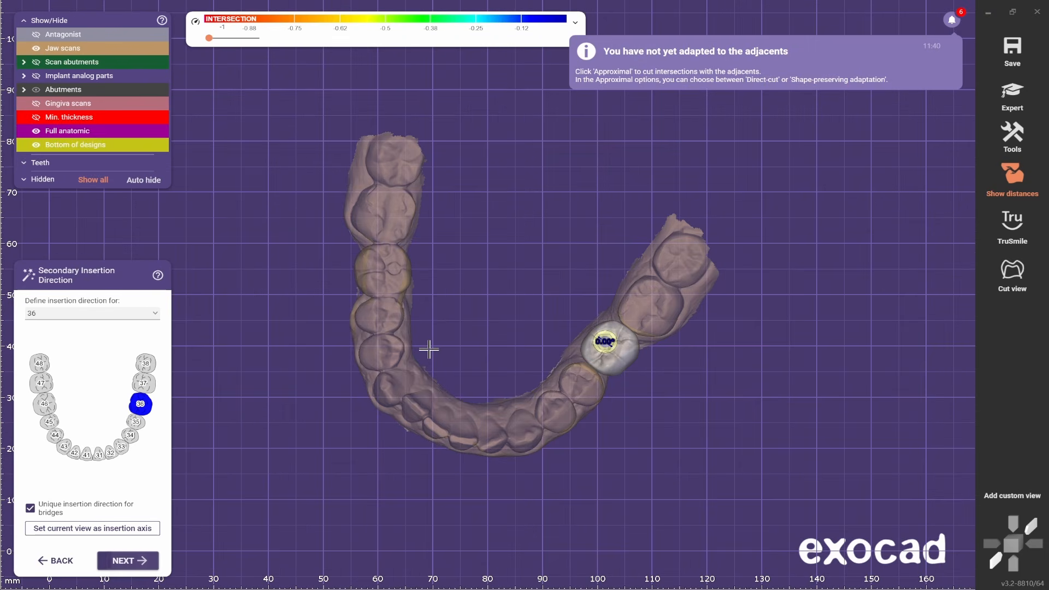
# Set the current view onto the crown of tooth 36 as its secondary insertion axis and accept it.
pyautogui.moveTo(534, 398); pyautogui.dragTo(503, 385, button='right')
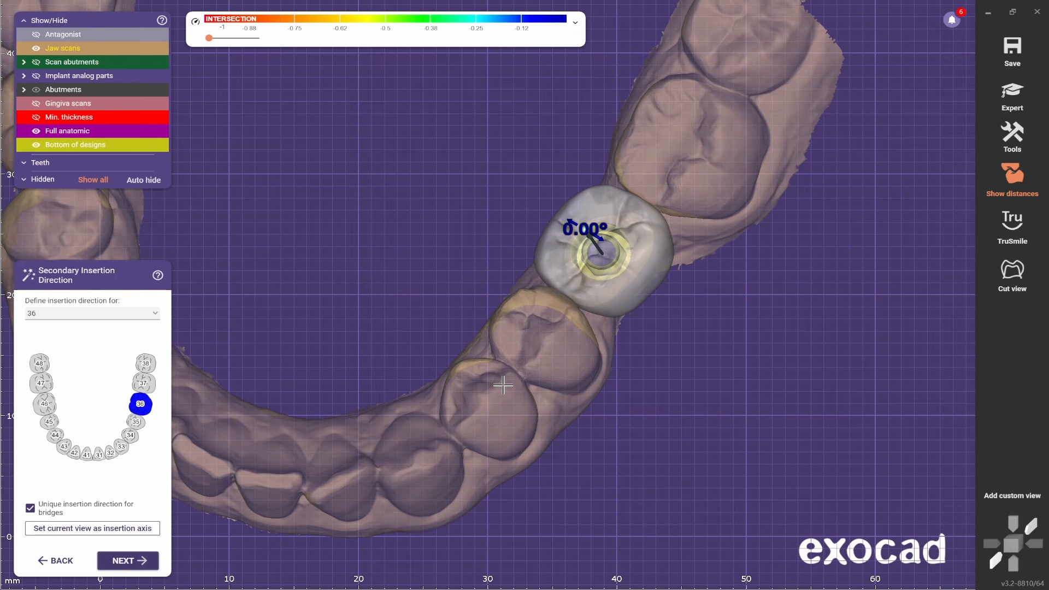
pyautogui.click(101, 536)
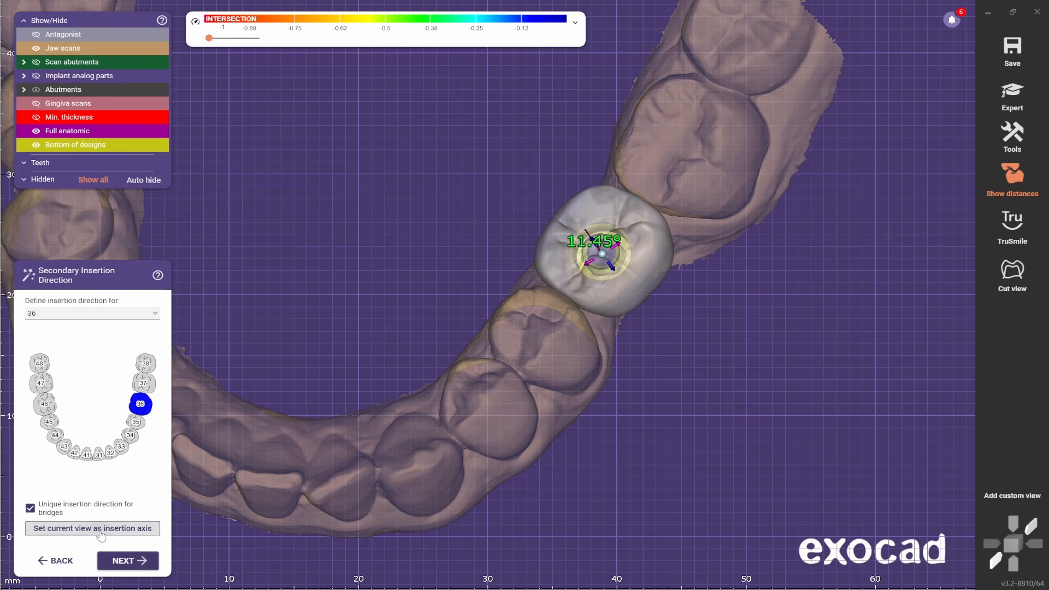
pyautogui.click(142, 560)
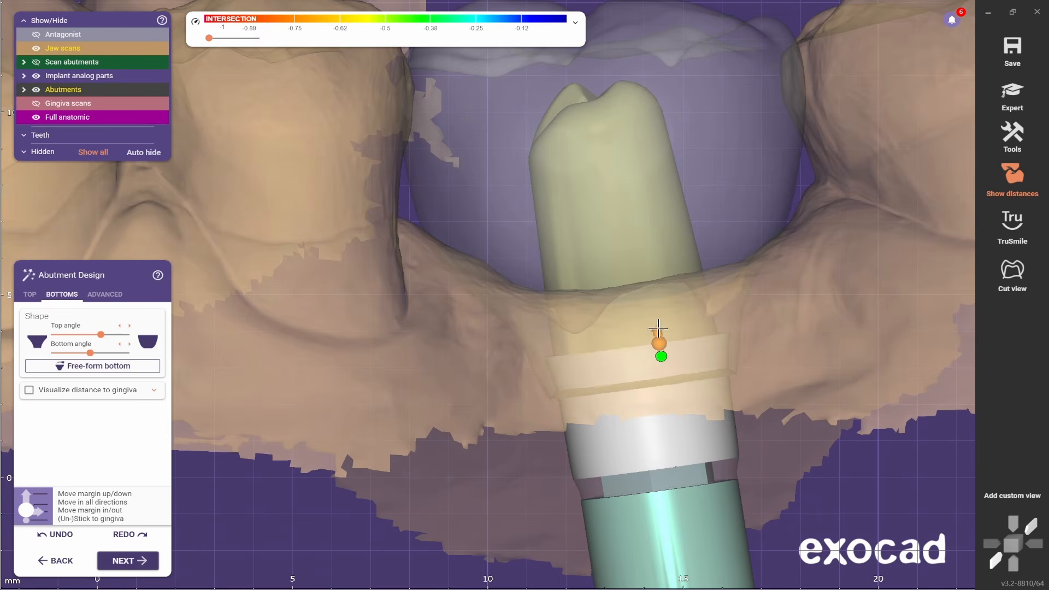
# Raise the abutment margin of tooth 36 toward the gingiva and check it against the whole lower jaw.
pyautogui.moveTo(658, 328); pyautogui.dragTo(654, 300)
pyautogui.scroll(-5, 457, 304)
pyautogui.moveTo(800, 391); pyautogui.dragTo(487, 307, button='right')
pyautogui.scroll(4, 486, 306)
pyautogui.scroll(-3, 573, 328)
pyautogui.moveTo(495, 266); pyautogui.dragTo(500, 345, button='right')
pyautogui.scroll(-5, 516, 258)
pyautogui.scroll(3, 493, 354)
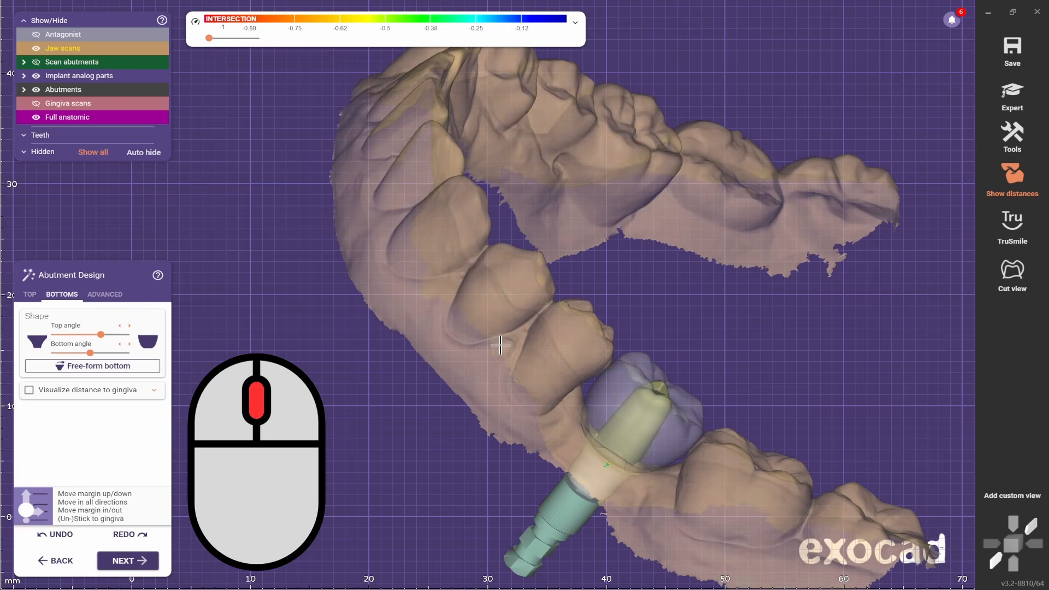
# Recentre the view on different teeth and on the implant of tooth 36 to examine the jaw from each pivot.
pyautogui.middleClick(416, 81)
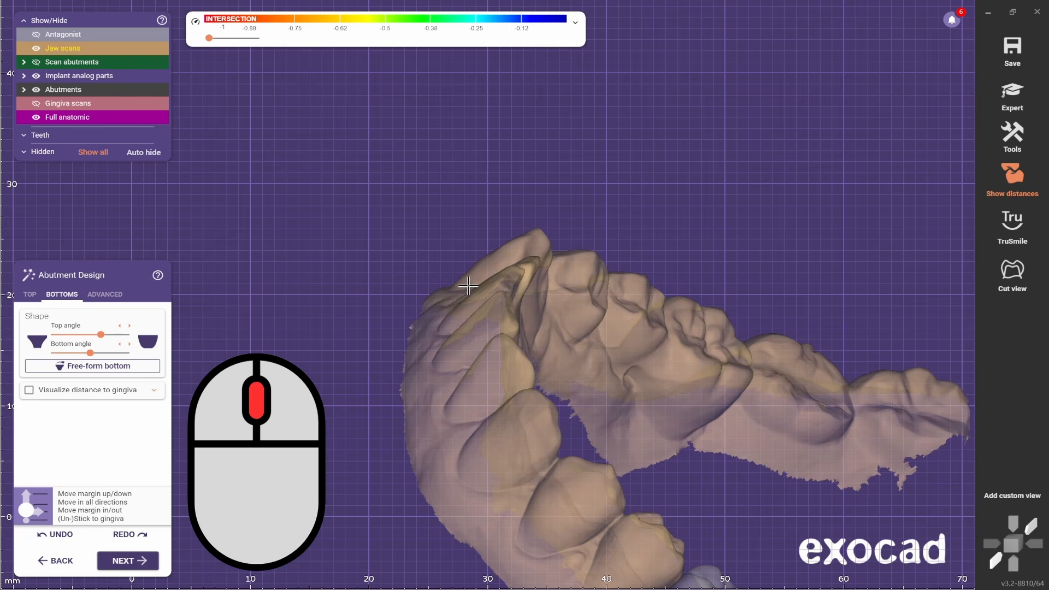
pyautogui.middleClick(471, 306)
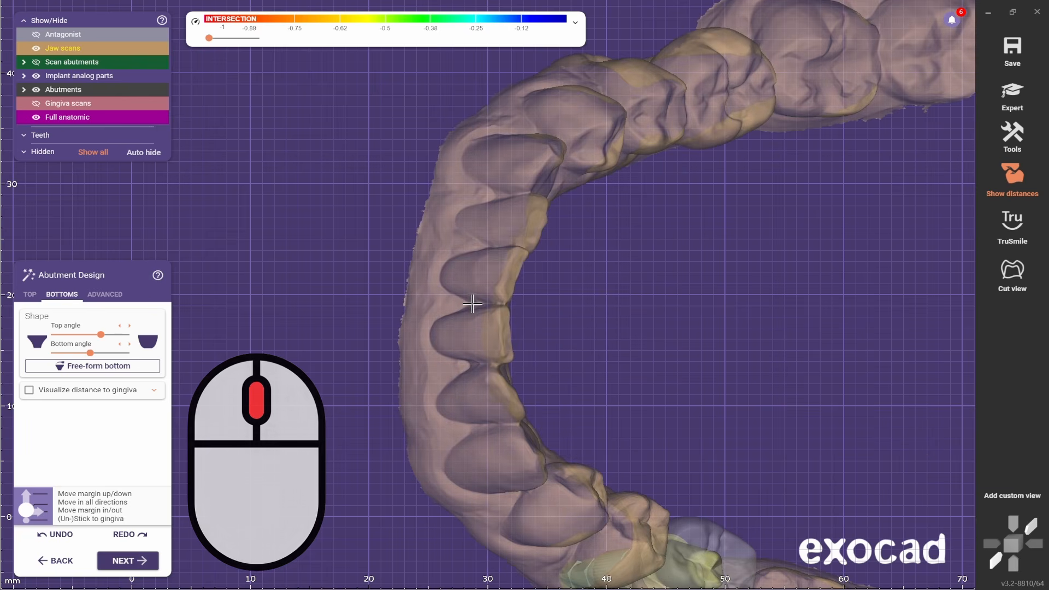
pyautogui.middleClick(496, 268)
pyautogui.moveTo(316, 418); pyautogui.dragTo(317, 419, button='right')
pyautogui.scroll(-3, 685, 316)
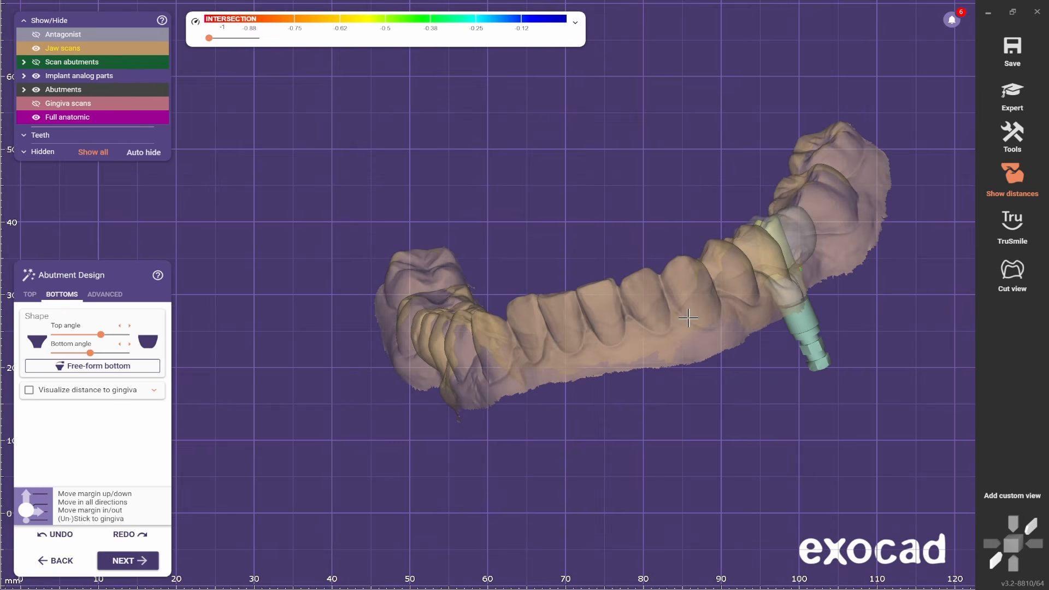
pyautogui.moveTo(687, 317); pyautogui.dragTo(780, 279, button='right')
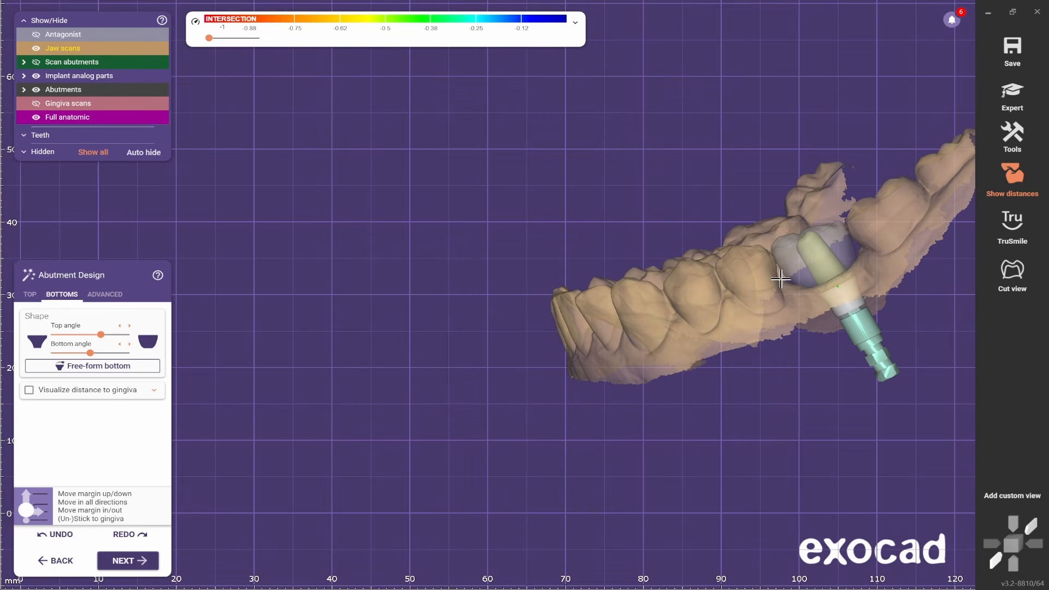
pyautogui.middleClick(832, 265)
# Widen the margin of tooth 36's abutment outward while viewing it from the side.
pyautogui.scroll(4, 456, 345)
pyautogui.moveTo(404, 352); pyautogui.dragTo(493, 310, button='right')
pyautogui.scroll(4, 410, 339)
pyautogui.scroll(5, 492, 310)
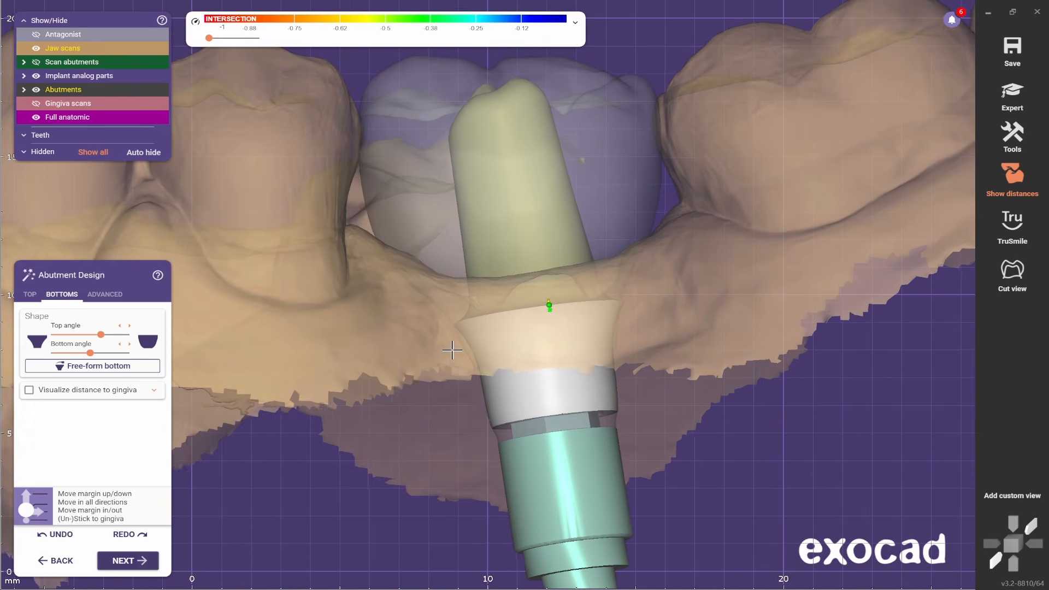
pyautogui.moveTo(447, 329); pyautogui.dragTo(606, 322, button='right')
pyautogui.scroll(2, 508, 271)
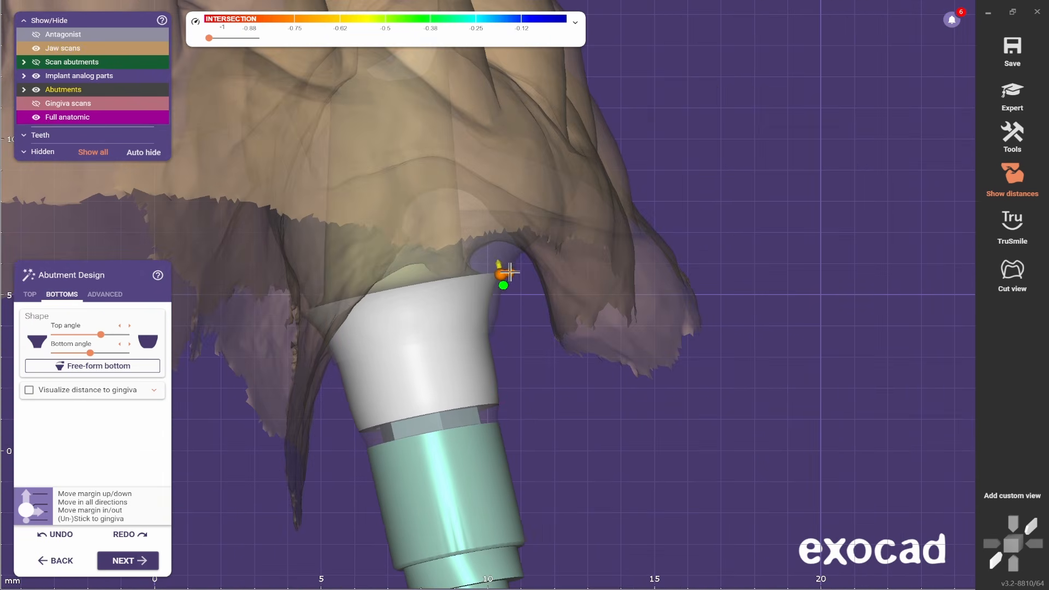
pyautogui.moveTo(508, 272); pyautogui.dragTo(322, 355, button='right')
pyautogui.scroll(2, 585, 281)
pyautogui.moveTo(585, 280); pyautogui.dragTo(393, 298, button='right')
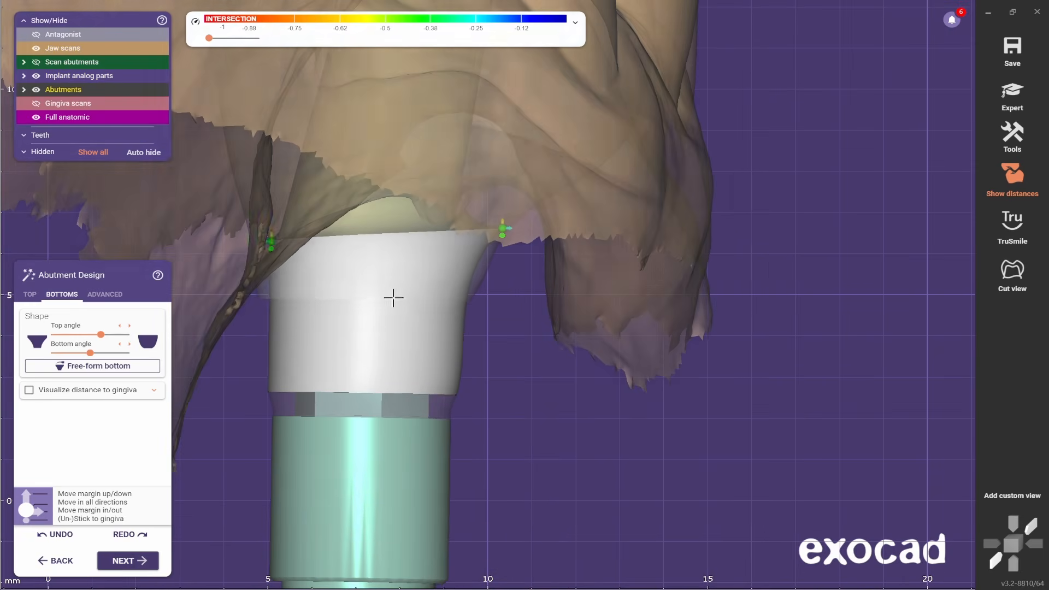
# Adjust the margin points around tooth 36's abutment so the margin follows the gingiva on all sides.
pyautogui.moveTo(381, 183); pyautogui.dragTo(572, 271, button='right')
pyautogui.scroll(-1, 416, 276)
pyautogui.scroll(-4, 636, 227)
pyautogui.scroll(4, 565, 316)
pyautogui.scroll(2, 751, 269)
pyautogui.scroll(-3, 751, 269)
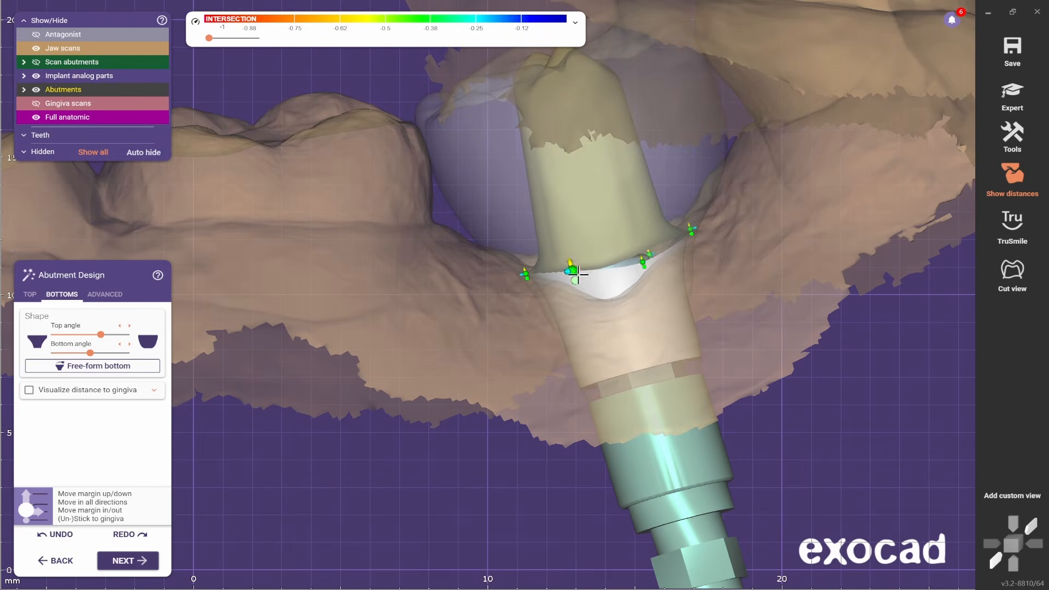
pyautogui.moveTo(641, 263); pyautogui.dragTo(775, 271, button='right')
pyautogui.scroll(3, 775, 272)
pyautogui.scroll(-4, 716, 248)
pyautogui.moveTo(716, 248); pyautogui.dragTo(469, 273, button='right')
pyautogui.scroll(1, 470, 333)
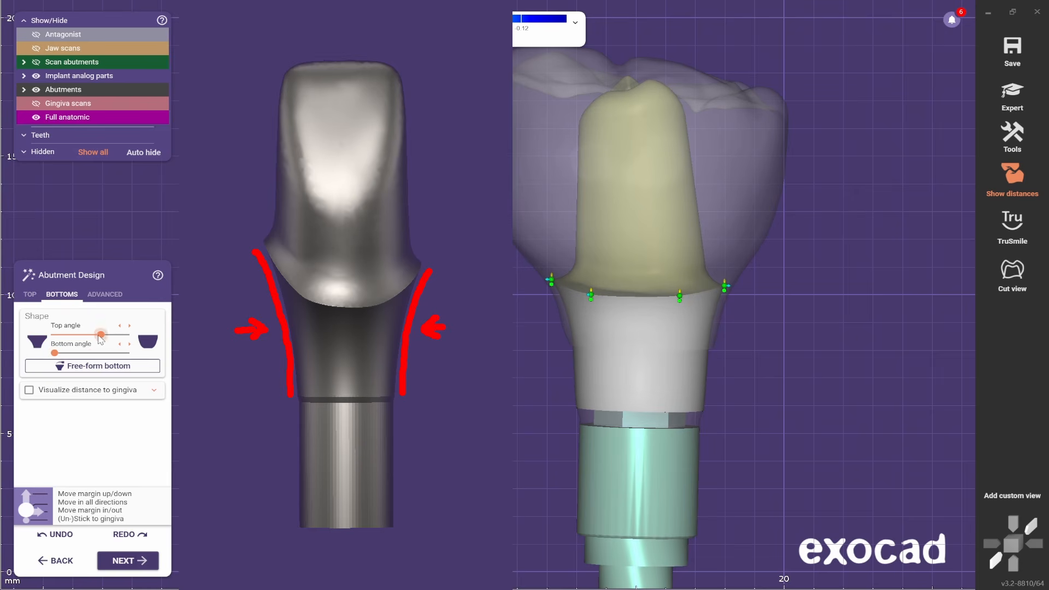
# Reduce the bottom angle to its minimum for a slimmer abutment base, and open the abutment's top shape for editing.
pyautogui.moveTo(89, 342); pyautogui.dragTo(91, 342)
pyautogui.scroll(-2, 645, 273)
pyautogui.moveTo(644, 273); pyautogui.dragTo(644, 360, button='right')
pyautogui.click(30, 295)
pyautogui.click(54, 296)
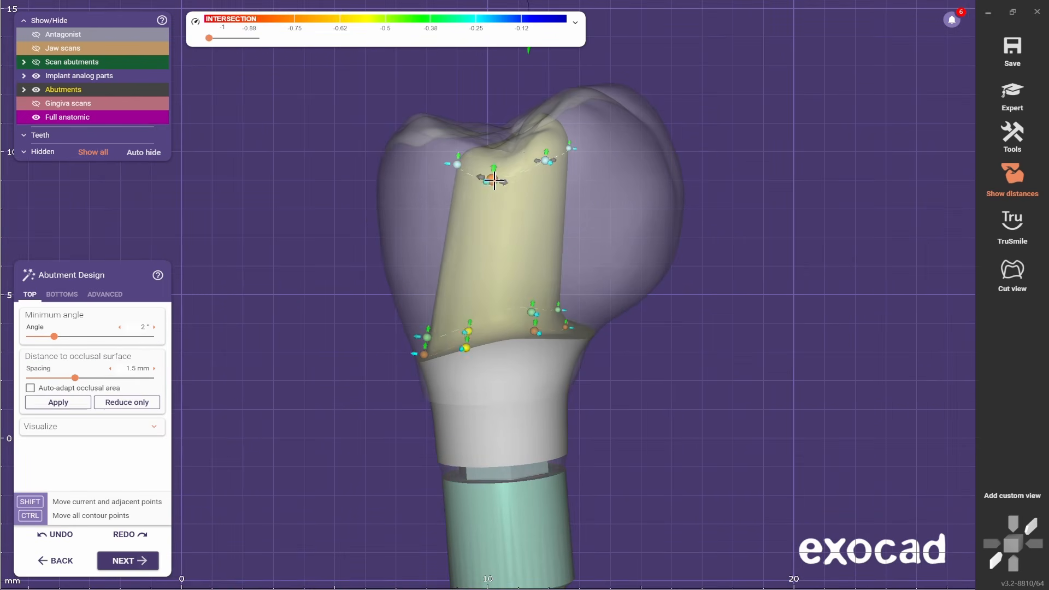
# Examine the top shape of tooth 36's abutment inside the full anatomic crown from all sides and from the occlusal.
pyautogui.moveTo(494, 181); pyautogui.dragTo(646, 181, button='right')
pyautogui.scroll(3, 646, 180)
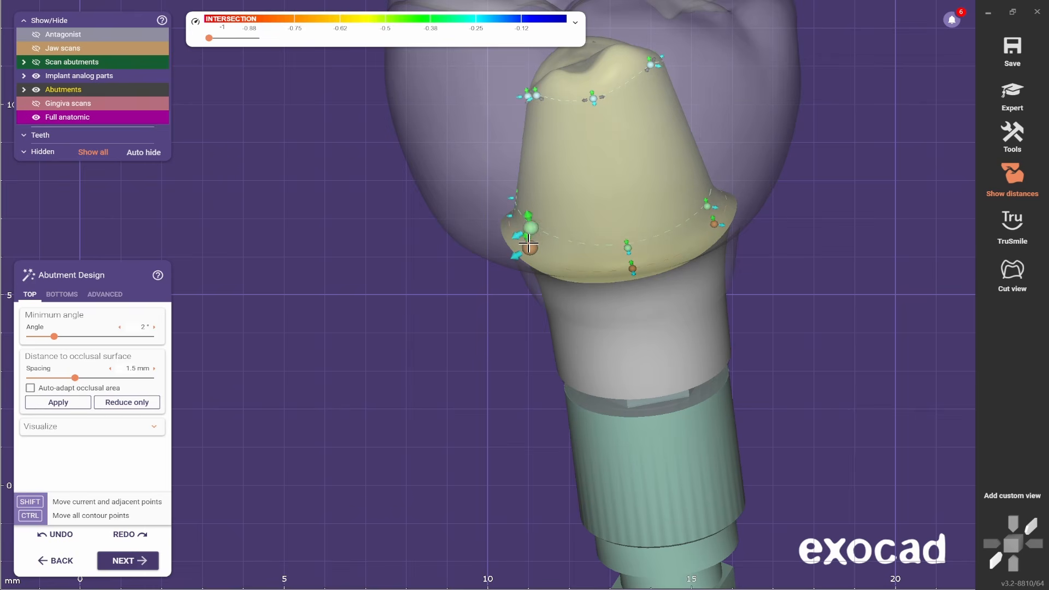
pyautogui.moveTo(528, 243); pyautogui.dragTo(445, 216, button='right')
pyautogui.scroll(-3, 385, 164)
pyautogui.moveTo(385, 164); pyautogui.dragTo(353, 396, button='right')
pyautogui.scroll(2, 371, 349)
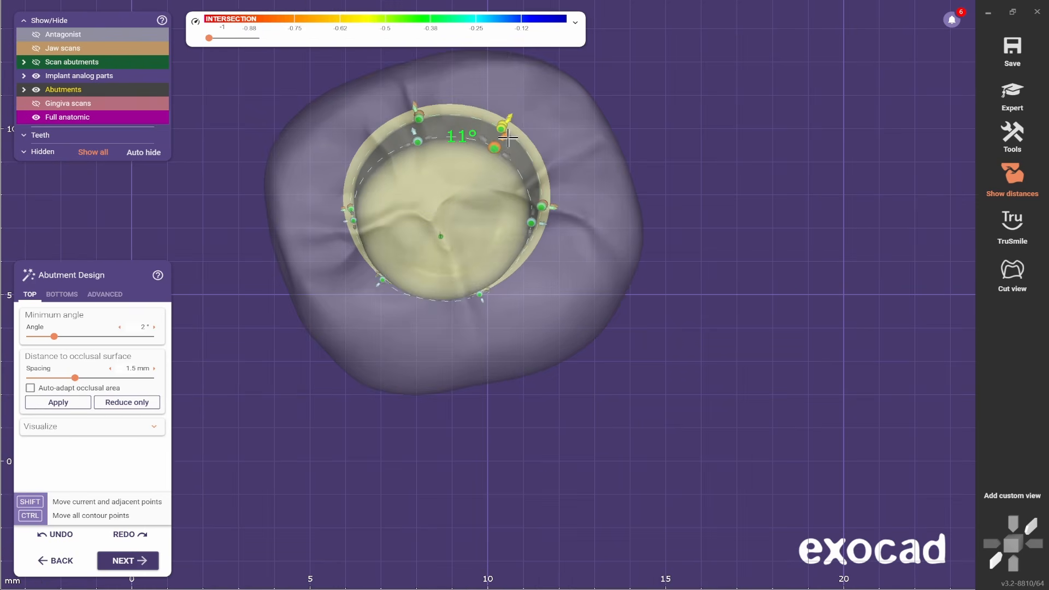
pyautogui.moveTo(507, 138); pyautogui.dragTo(466, 292, button='right')
pyautogui.scroll(1, 466, 292)
pyautogui.moveTo(474, 263); pyautogui.dragTo(730, 246, button='middle')
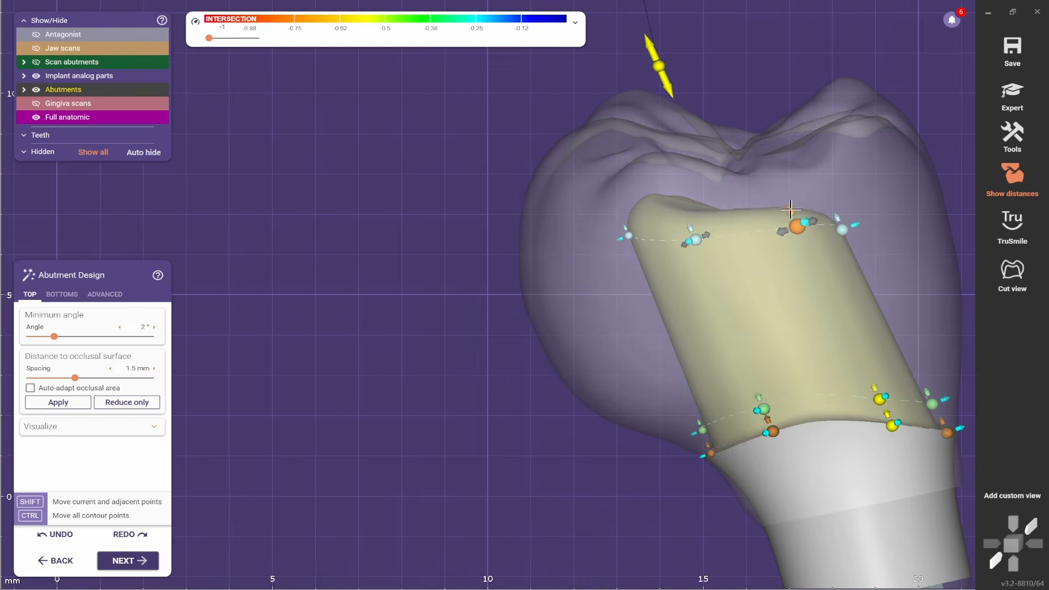
pyautogui.moveTo(790, 209); pyautogui.dragTo(482, 261, button='right')
pyautogui.scroll(-1, 483, 261)
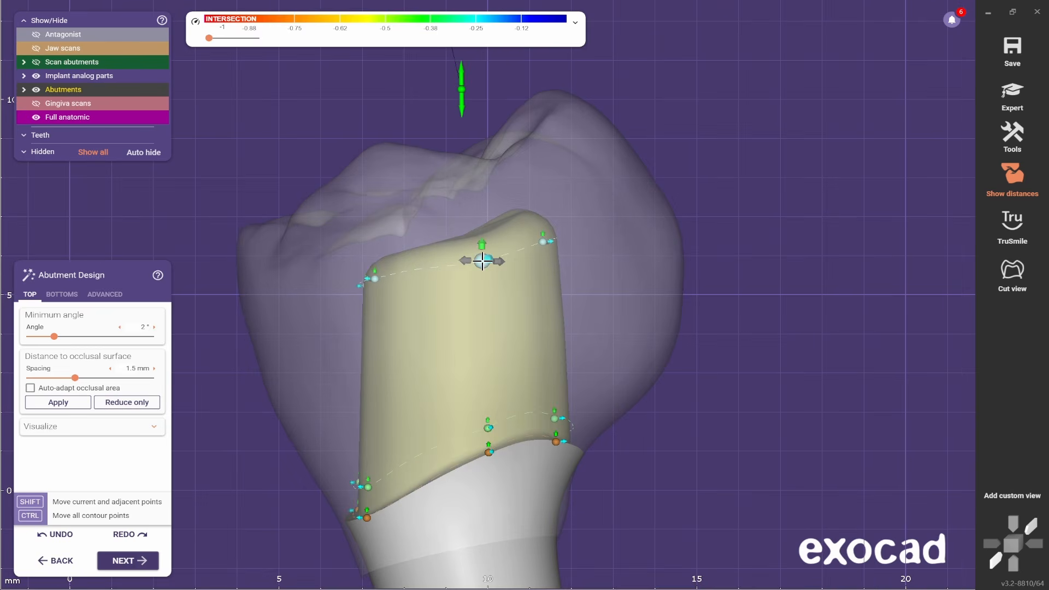
pyautogui.scroll(-2, 466, 411)
pyautogui.scroll(2, 448, 309)
pyautogui.moveTo(448, 309); pyautogui.dragTo(561, 282, button='right')
pyautogui.scroll(1, 517, 329)
pyautogui.scroll(-3, 630, 398)
pyautogui.scroll(2, 630, 398)
pyautogui.scroll(1, 561, 282)
pyautogui.scroll(-3, 473, 377)
pyautogui.moveTo(473, 377); pyautogui.dragTo(454, 344, button='right')
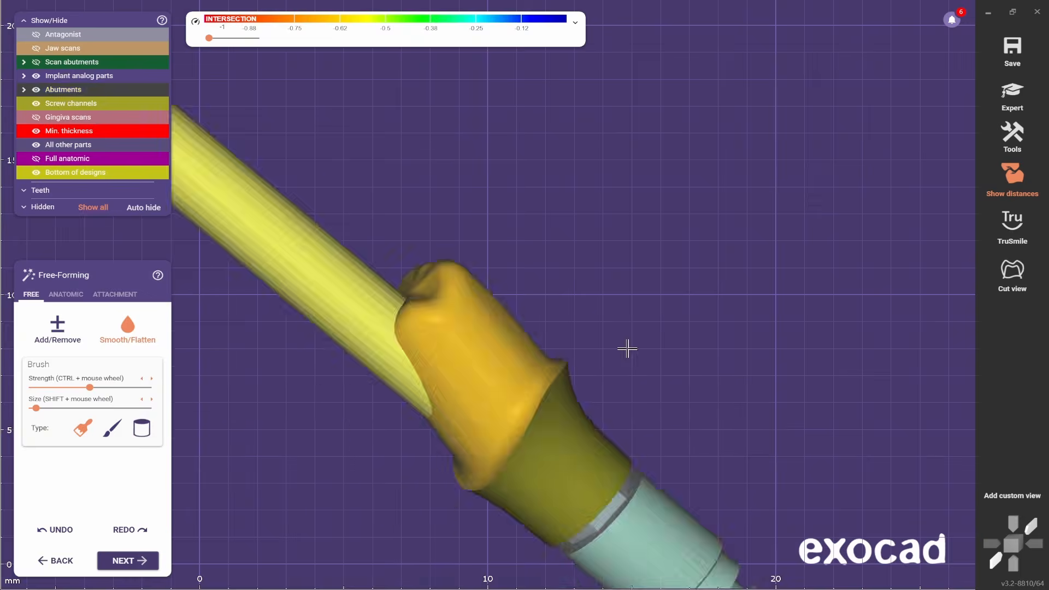
# Hide the screw channels and smooth the top of tooth 36's abutment with the Smooth/Flatten tool, varying brush type and size.
pyautogui.moveTo(627, 348); pyautogui.dragTo(571, 241, button='right')
pyautogui.click(57, 330)
pyautogui.click(112, 428)
pyautogui.click(128, 329)
pyautogui.click(36, 103)
pyautogui.keyDown('shift'); pyautogui.scroll(5, 686, 293); pyautogui.keyUp('shift')
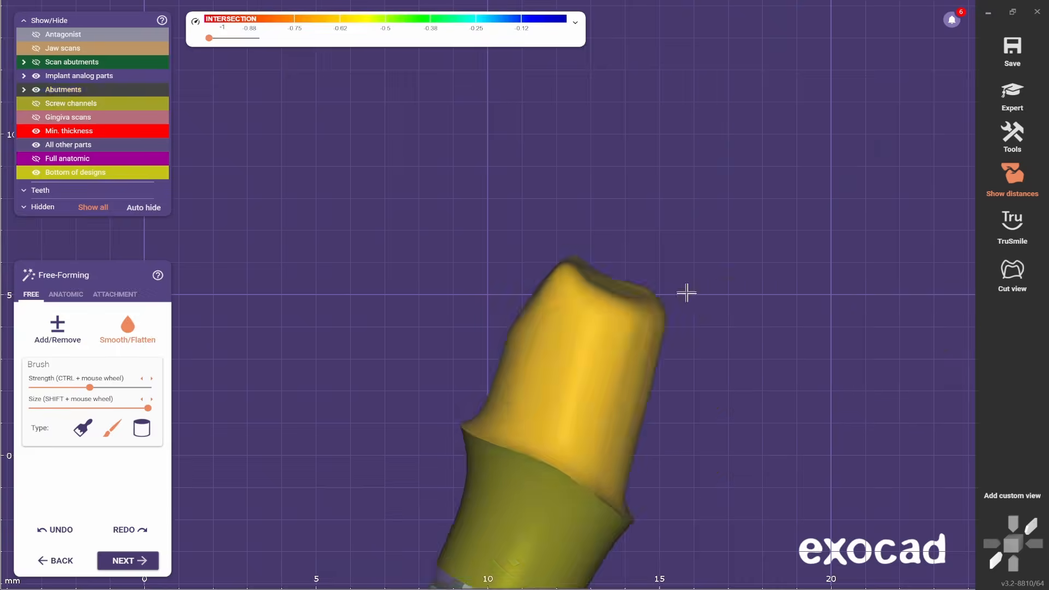
pyautogui.click(83, 427)
pyautogui.moveTo(686, 292); pyautogui.dragTo(410, 210, button='right')
pyautogui.click(65, 294)
pyautogui.moveTo(524, 382); pyautogui.dragTo(620, 486, button='right')
pyautogui.click(31, 294)
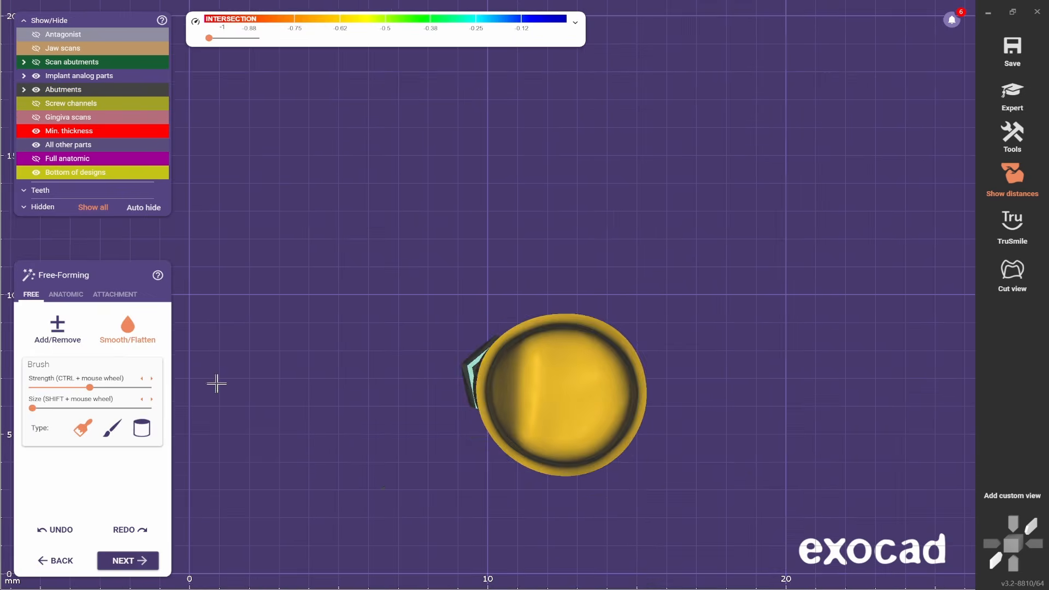
# Refine the abutment's remaining surfaces by smoothing and flattening with different brush types and a larger brush size.
pyautogui.click(57, 330)
pyautogui.click(112, 427)
pyautogui.click(83, 159)
pyautogui.click(36, 158)
pyautogui.click(128, 329)
pyautogui.click(141, 428)
pyautogui.moveTo(583, 406)
pyautogui.mouseDown(button='right')
pyautogui.moveTo(487, 424)
pyautogui.moveTo(366, 274)
pyautogui.moveTo(409, 407)
pyautogui.moveTo(688, 166)
pyautogui.moveTo(459, 414)
pyautogui.mouseUp(button='right')
pyautogui.click(112, 428)
pyautogui.keyDown('shift'); pyautogui.scroll(5, 407, 389); pyautogui.keyUp('shift')
pyautogui.click(142, 427)
pyautogui.click(66, 294)
pyautogui.click(31, 294)
pyautogui.click(83, 428)
# Show the jaw scans to check the smoothed abutment against the neighbouring teeth, and finish the free-forming.
pyautogui.click(36, 48)
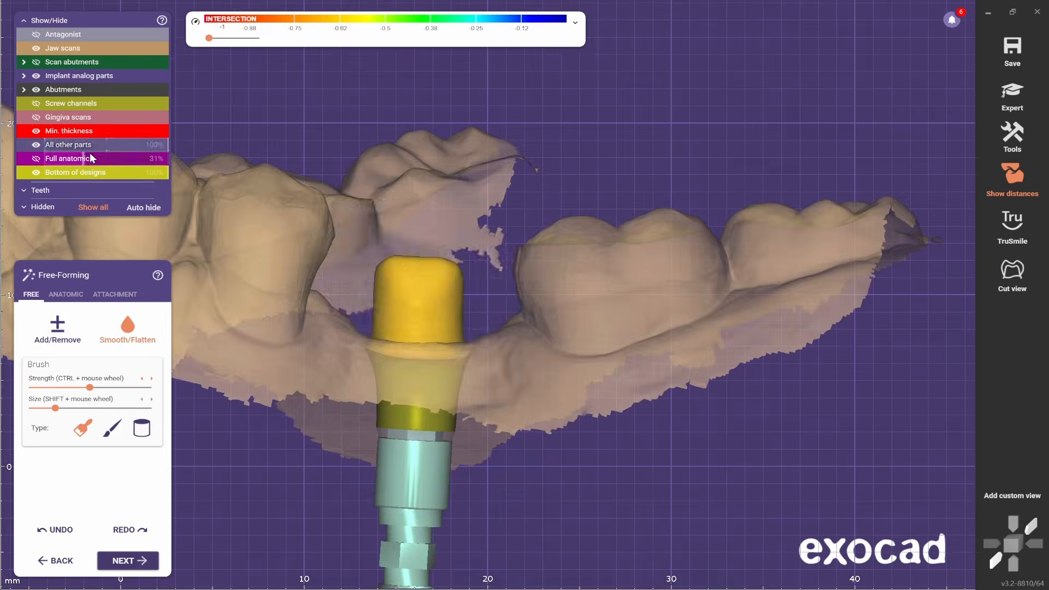
pyautogui.click(128, 561)
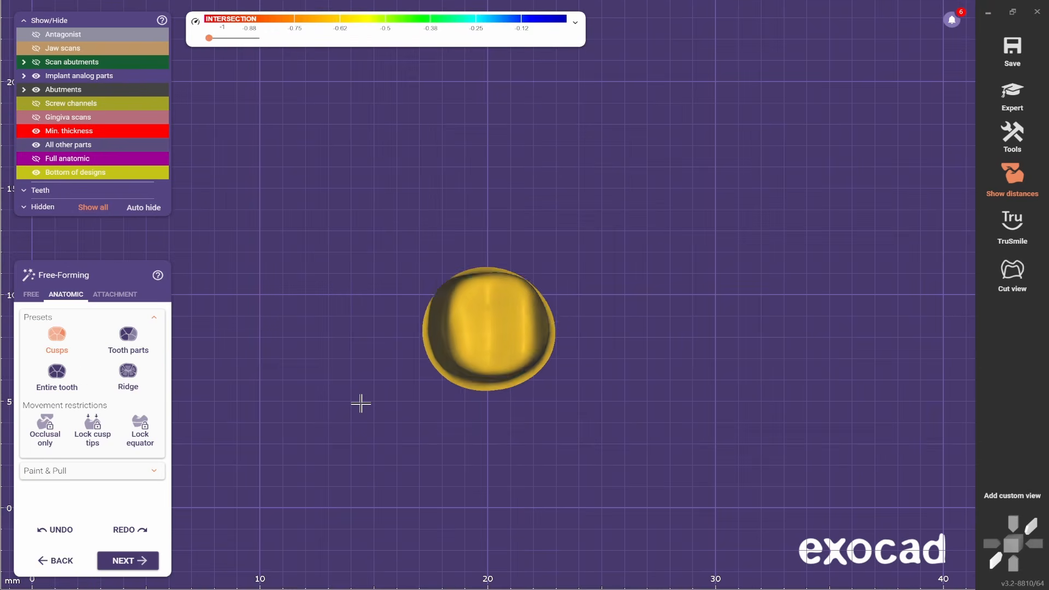
pyautogui.moveTo(361, 402); pyautogui.dragTo(396, 358, button='right')
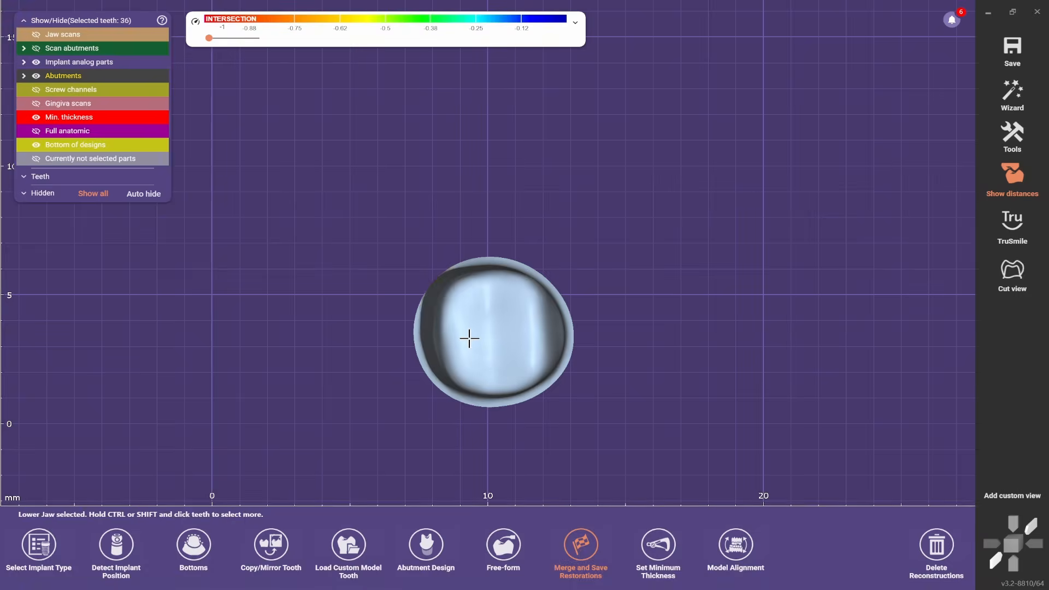
# Define a secondary insertion direction for tooth 36 and accept it.
pyautogui.rightClick(462, 334)
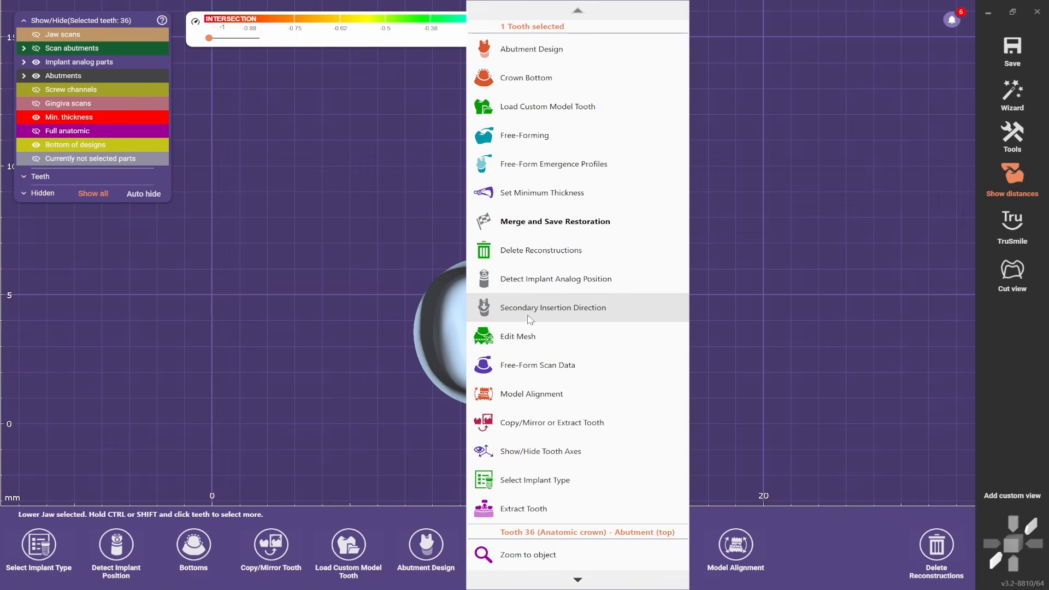
pyautogui.rightClick(442, 314)
pyautogui.click(513, 308)
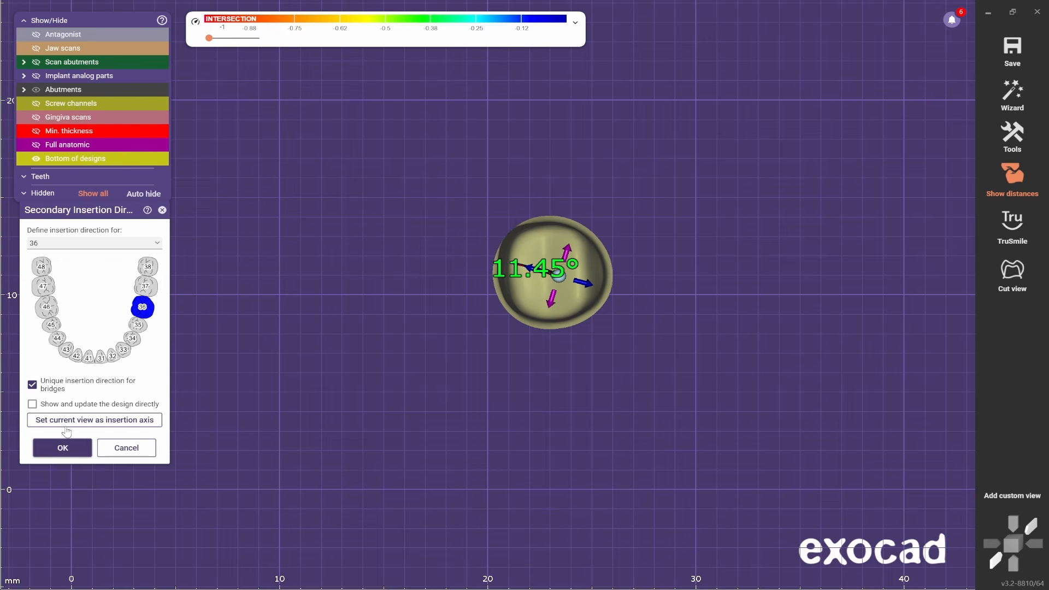
pyautogui.press('Return')
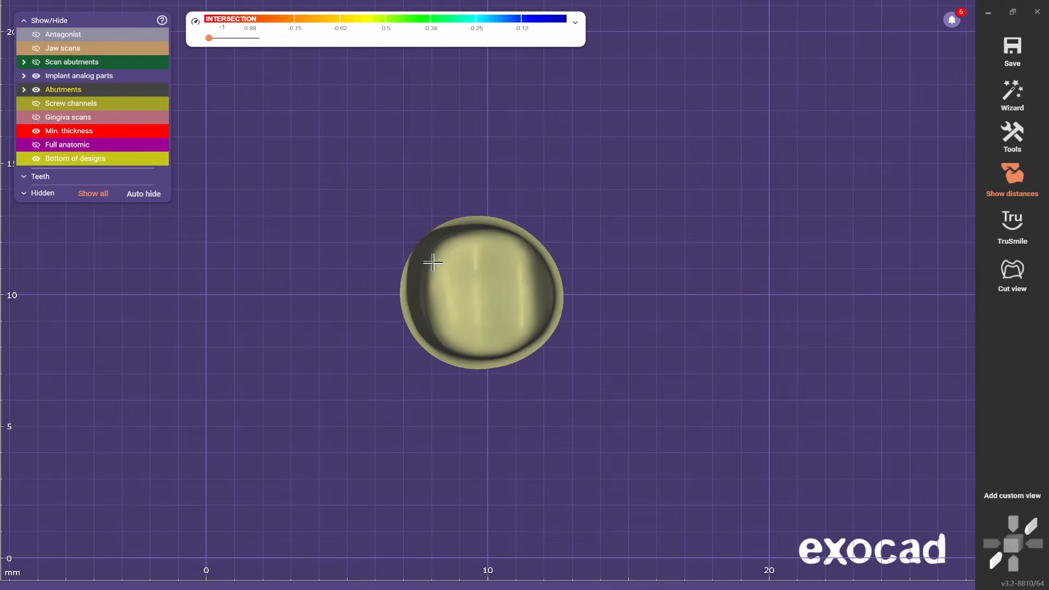
# Reopen free-forming on tooth 36's abutment, inspect its undercut side and margin, and accept the shape with the secondary insertion direction.
pyautogui.click(450, 282)
pyautogui.rightClick(449, 282)
pyautogui.click(509, 137)
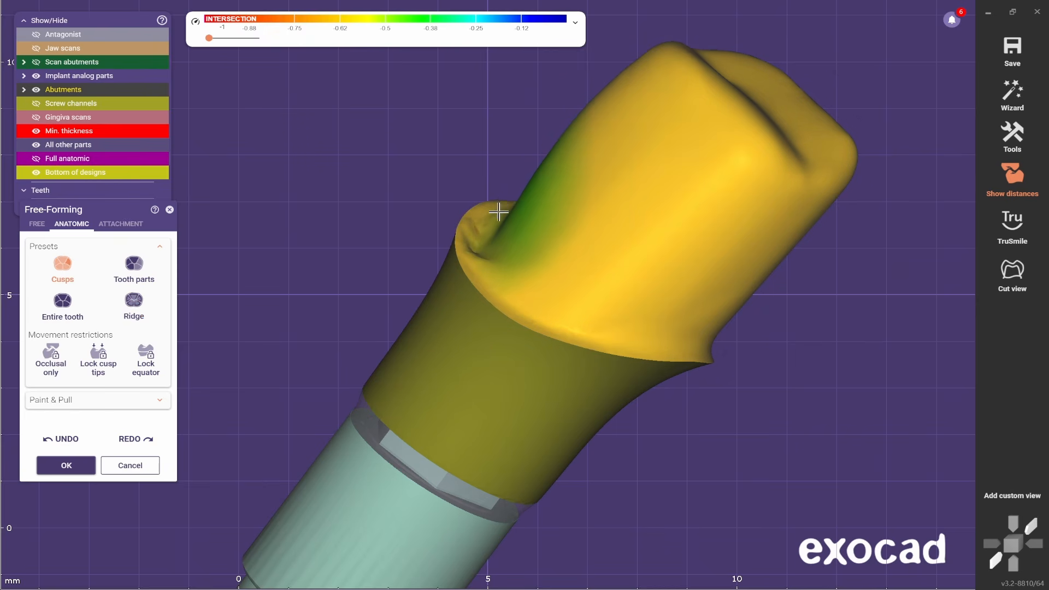
pyautogui.scroll(-2, 402, 336)
pyautogui.moveTo(402, 335); pyautogui.dragTo(402, 336, button='right')
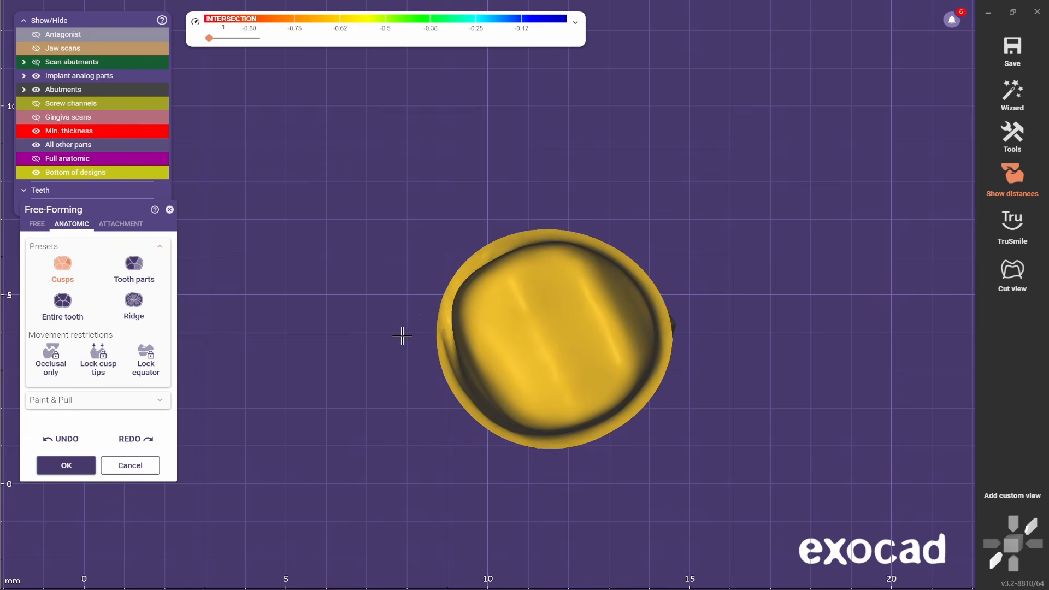
pyautogui.moveTo(343, 396); pyautogui.dragTo(381, 312, button='right')
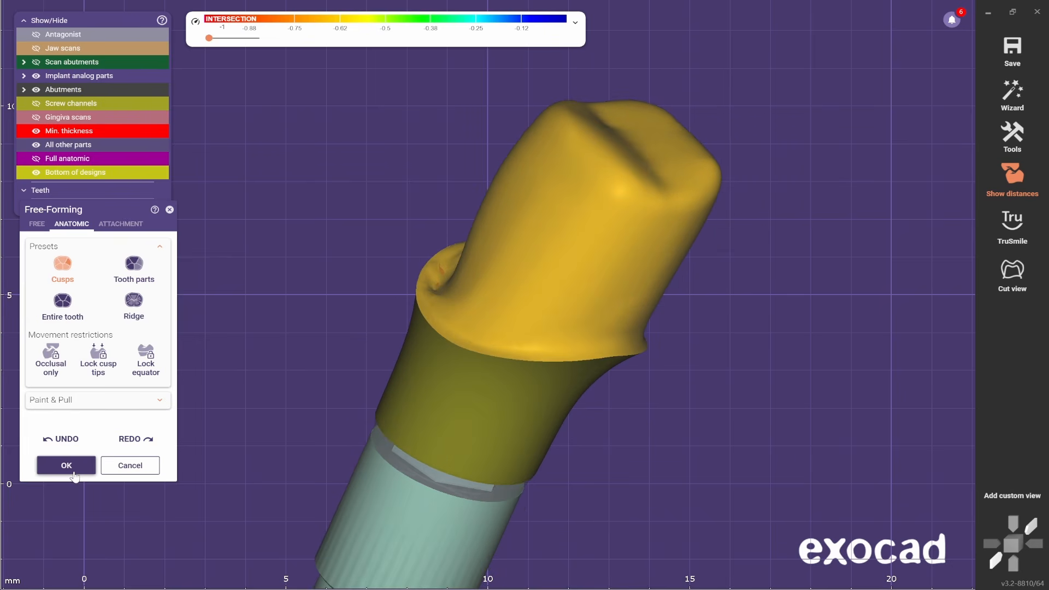
pyautogui.click(74, 473)
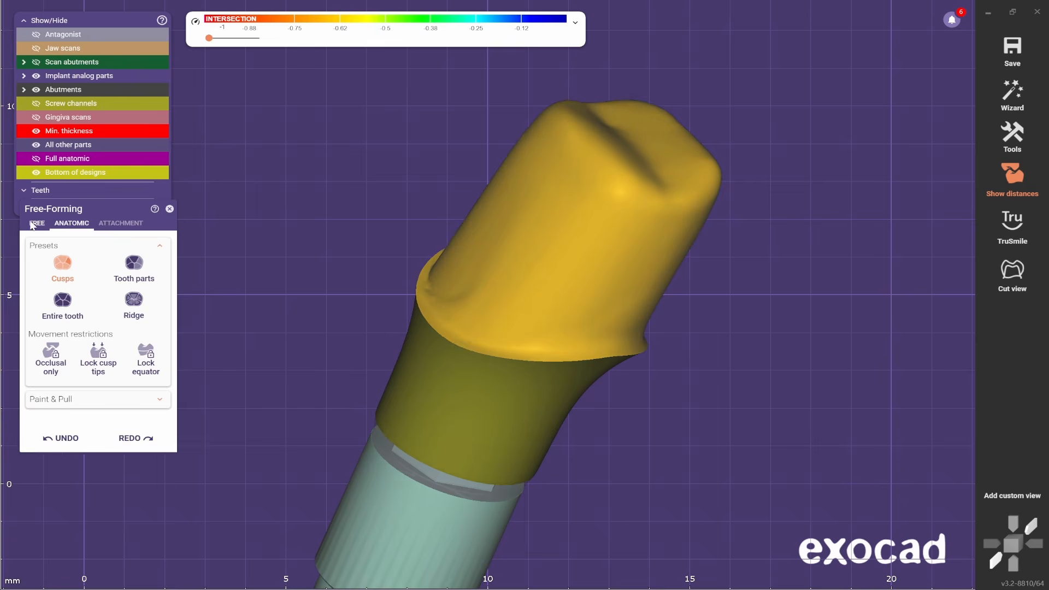
pyautogui.moveTo(470, 306); pyautogui.dragTo(476, 389, button='right')
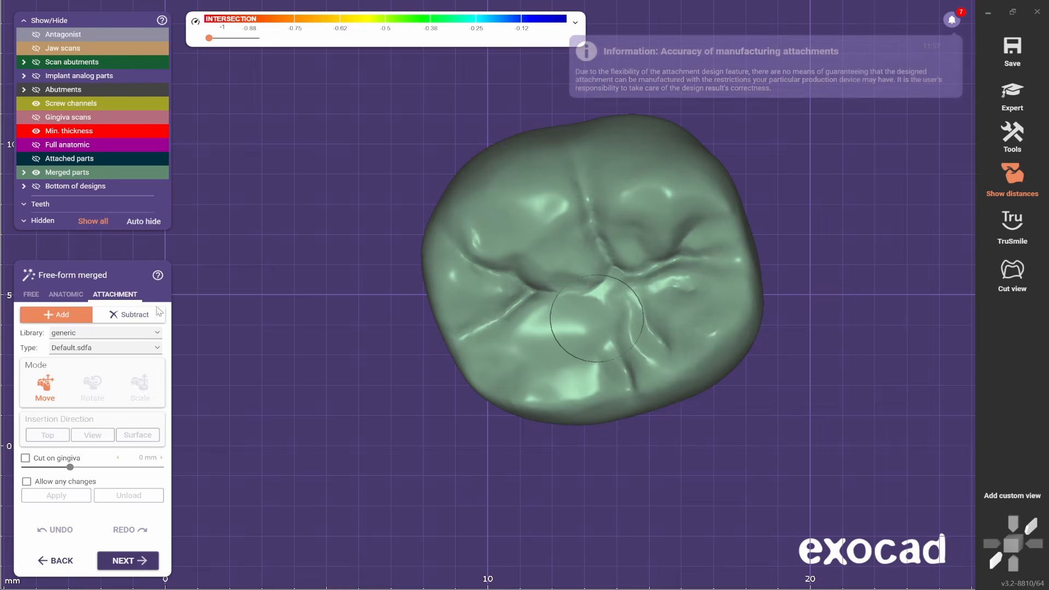
# Set up a subtractive attachment from the Parametric design (extrusion) library with a Round Bar profile of radius 1.45.
pyautogui.click(158, 334)
pyautogui.click(104, 481)
pyautogui.click(313, 212)
pyautogui.click(256, 355)
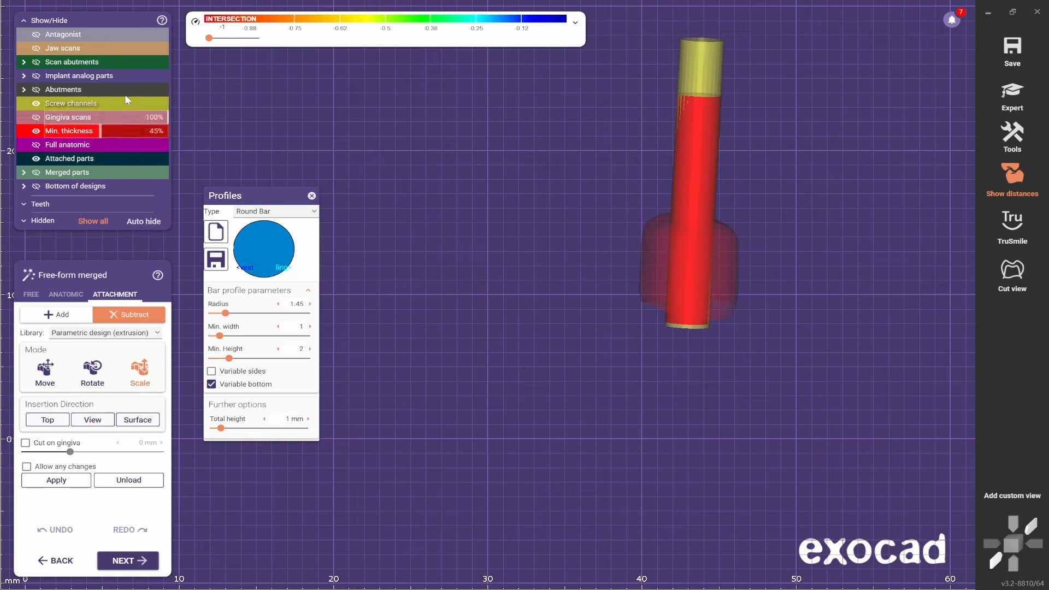
# Allow any changes, subtract the round bar from the merged tooth 36 crown as a screw access hole, and complete the design.
pyautogui.click(49, 201)
pyautogui.click(26, 466)
pyautogui.click(56, 480)
pyautogui.moveTo(576, 391); pyautogui.dragTo(576, 437, button='right')
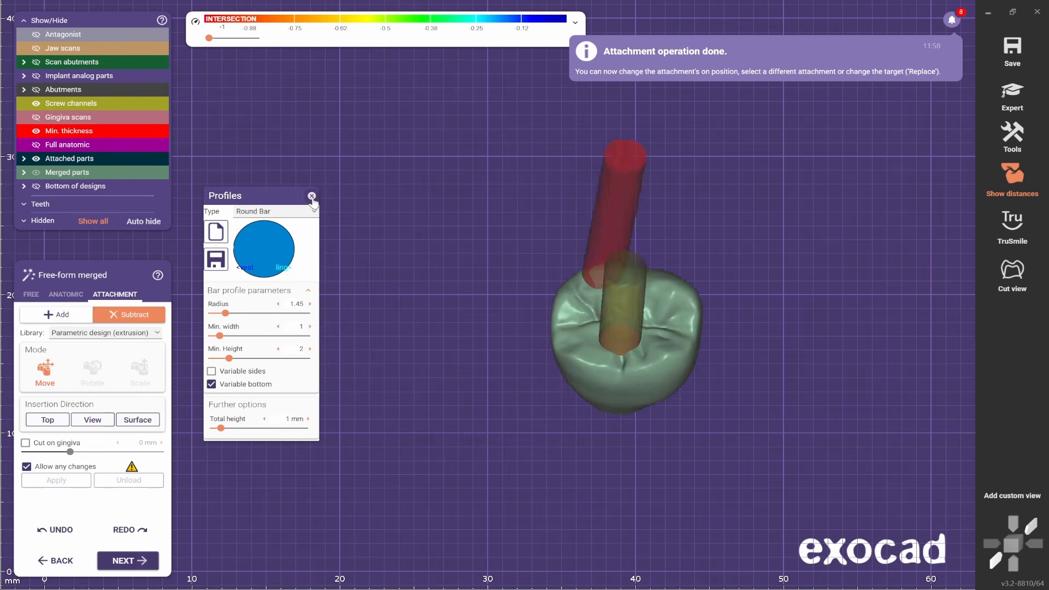
pyautogui.click(312, 195)
pyautogui.click(123, 562)
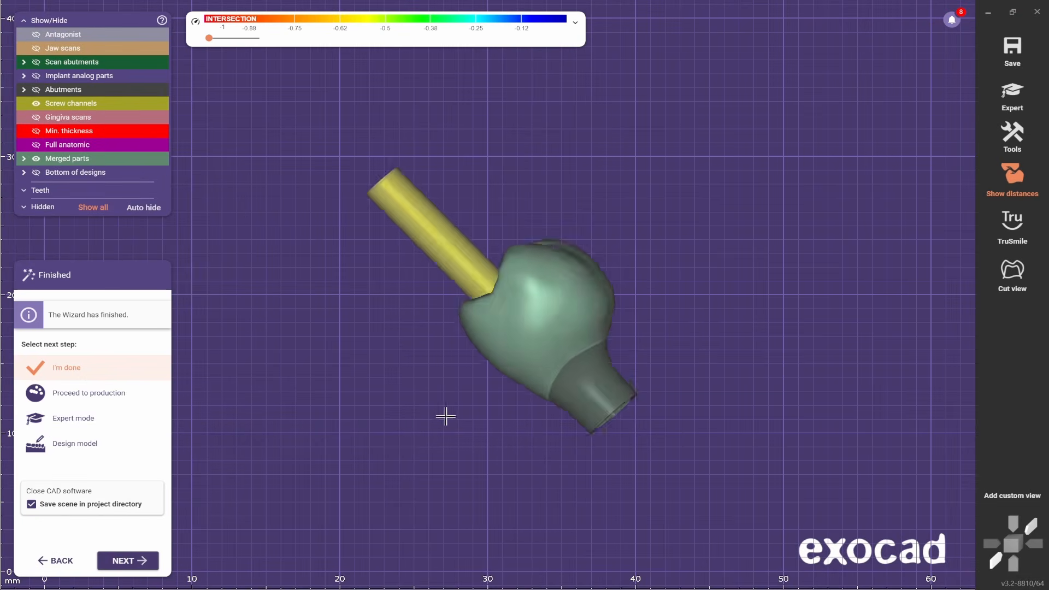